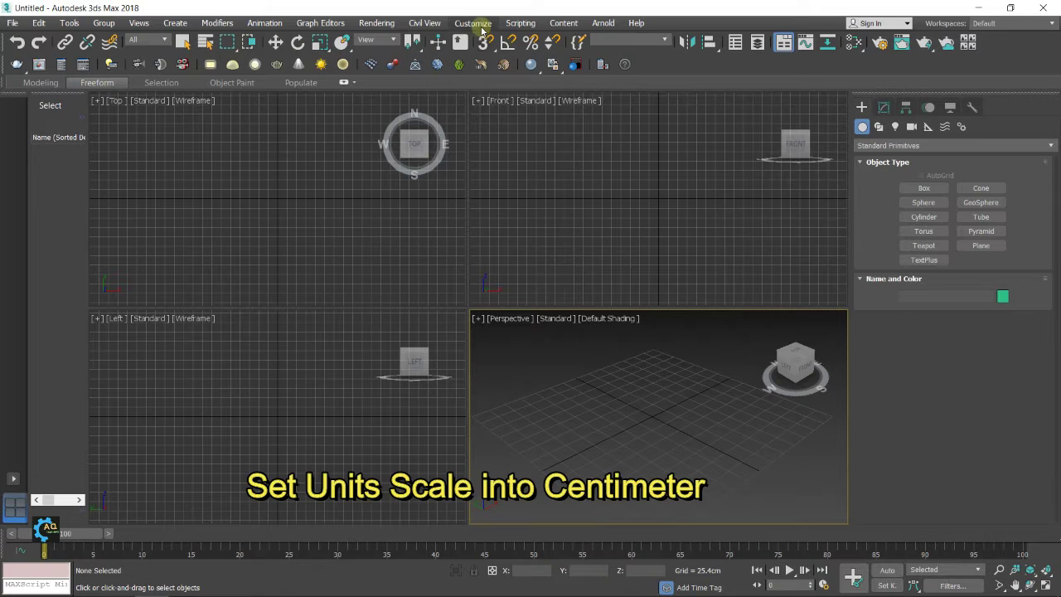
Set the display unit scale to metric centimeters.
{"action": "left_click", "coordinate": [477, 25]}
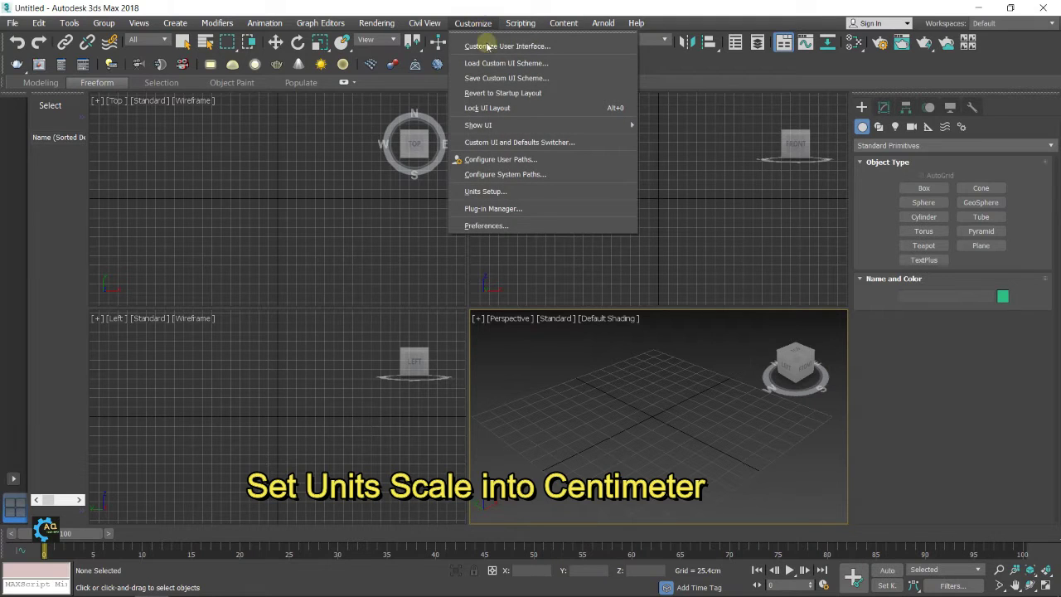
{"action": "left_click", "coordinate": [485, 192]}
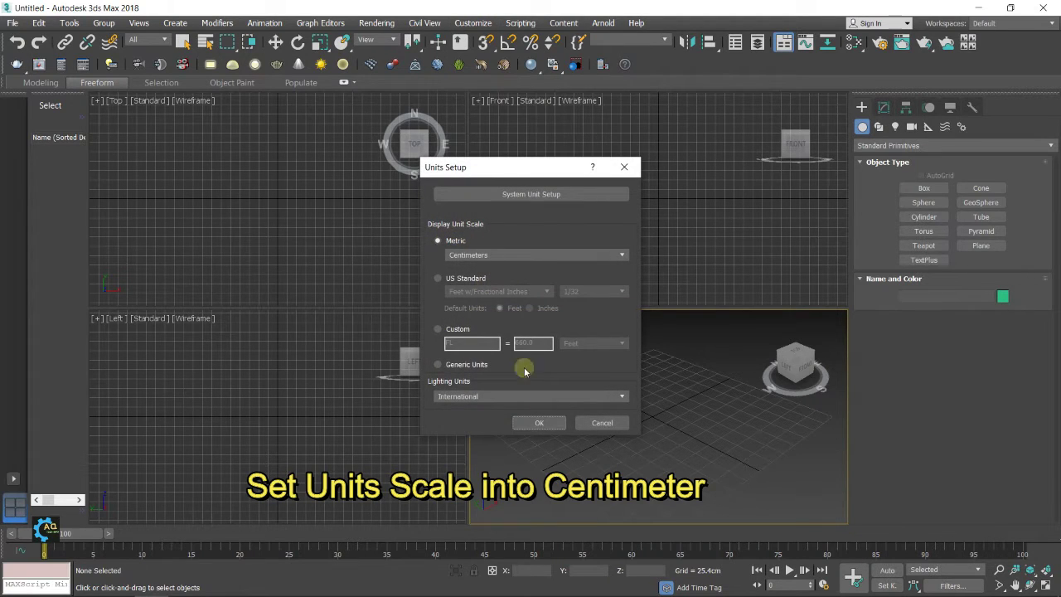
{"action": "left_click", "coordinate": [539, 423]}
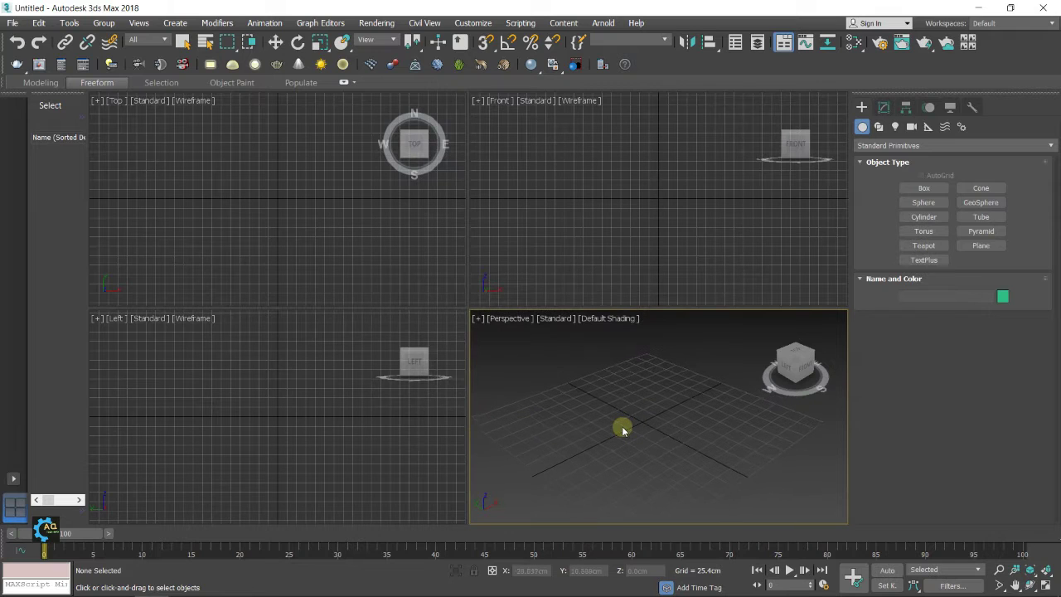
Create a torus near the grid centre in the maximized Perspective view, about 51.3 cm in Radius 1 and 20.3 cm in Radius 2.
{"action": "key", "text": "alt+w"}
{"action": "middle_click_drag", "start_coordinate": [530, 374], "coordinate": [599, 402]}
{"action": "left_click", "coordinate": [925, 232]}
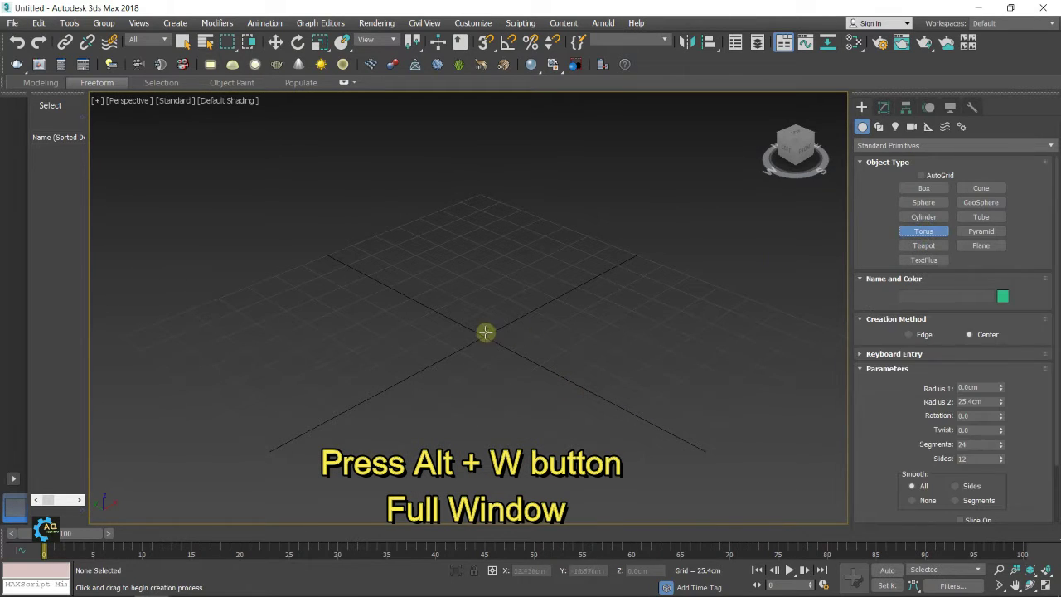
{"action": "left_click_drag", "start_coordinate": [484, 332], "coordinate": [514, 370]}
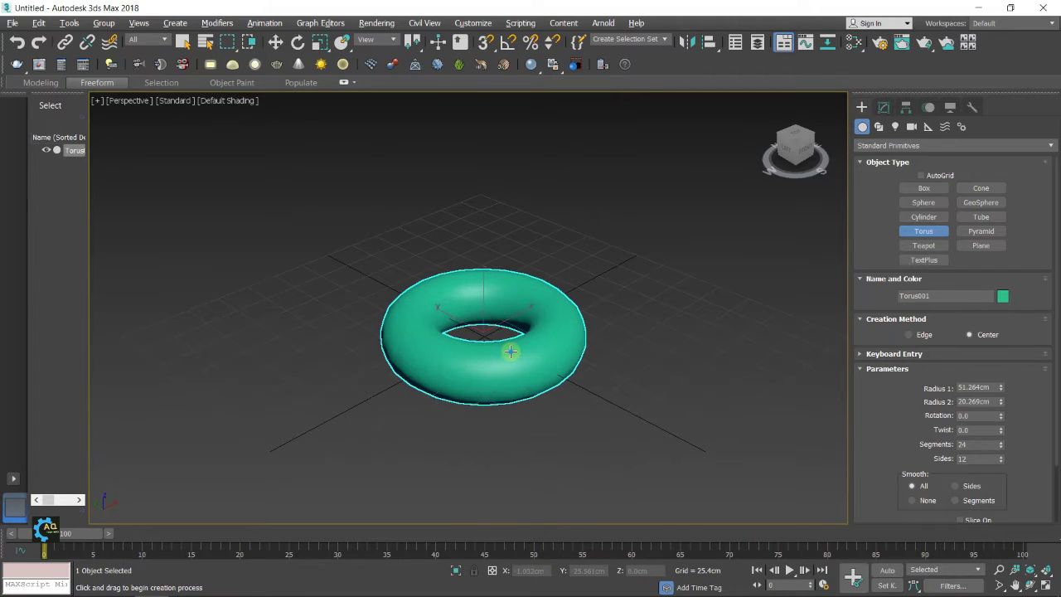
{"action": "middle_click_drag", "start_coordinate": [509, 351], "coordinate": [487, 376]}
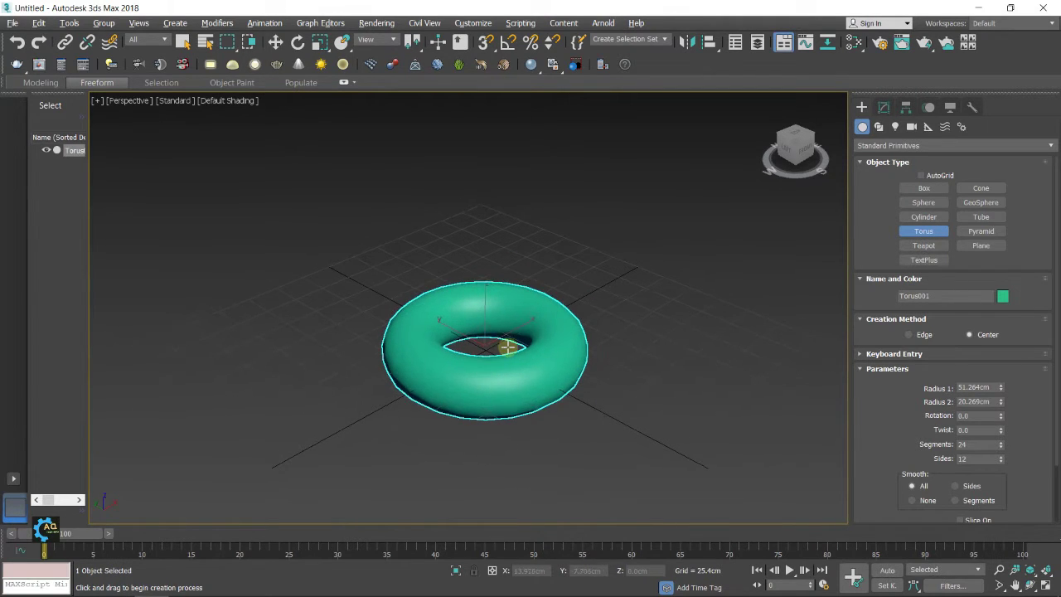
Set the torus's Radius 1 to 5 cm and Radius 2 to 1.5 cm.
{"action": "double_click", "coordinate": [991, 387]}
{"action": "type", "text": "5"}
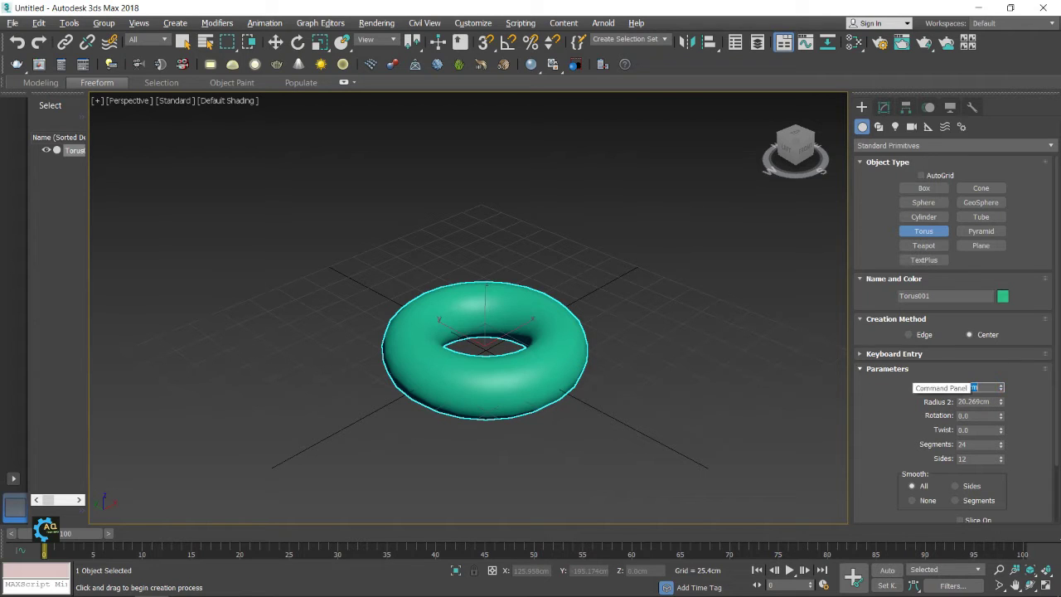
{"action": "key", "text": "Return"}
{"action": "scroll", "coordinate": [487, 334], "scroll_direction": "up", "scroll_amount": 5}
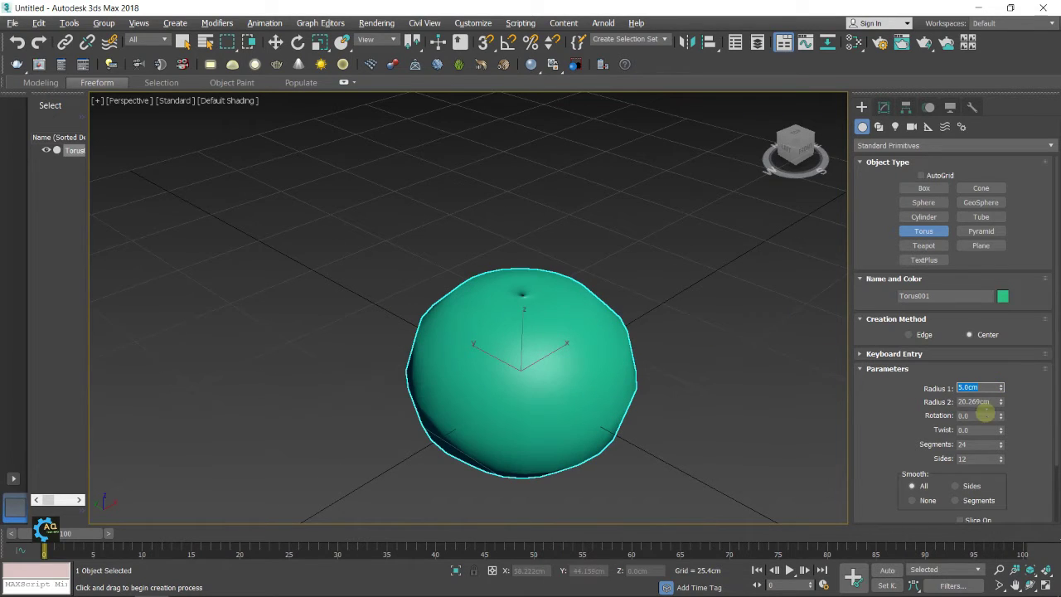
{"action": "double_click", "coordinate": [992, 401]}
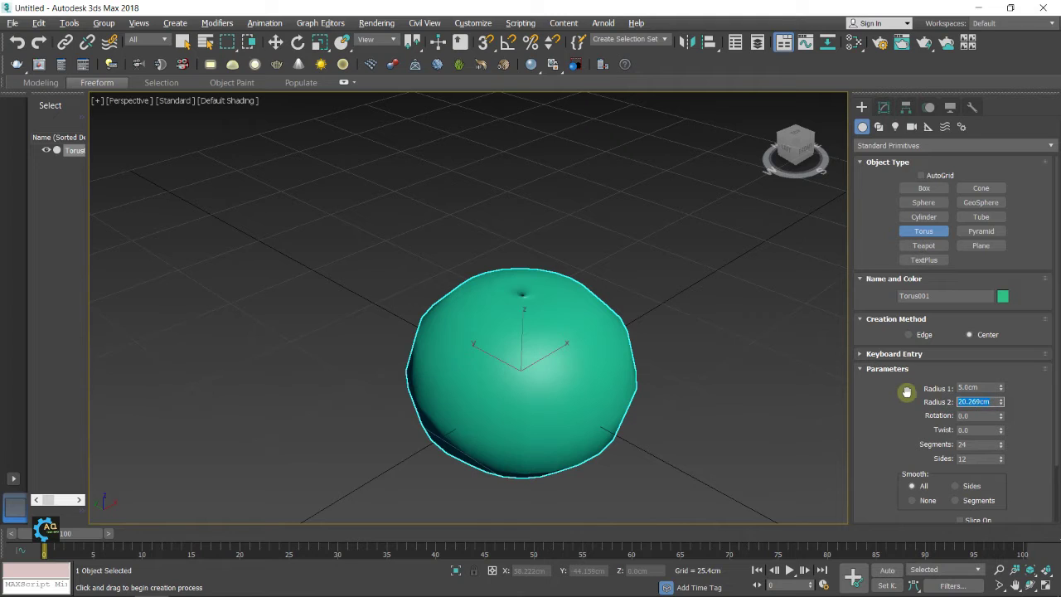
{"action": "key", "text": "Return"}
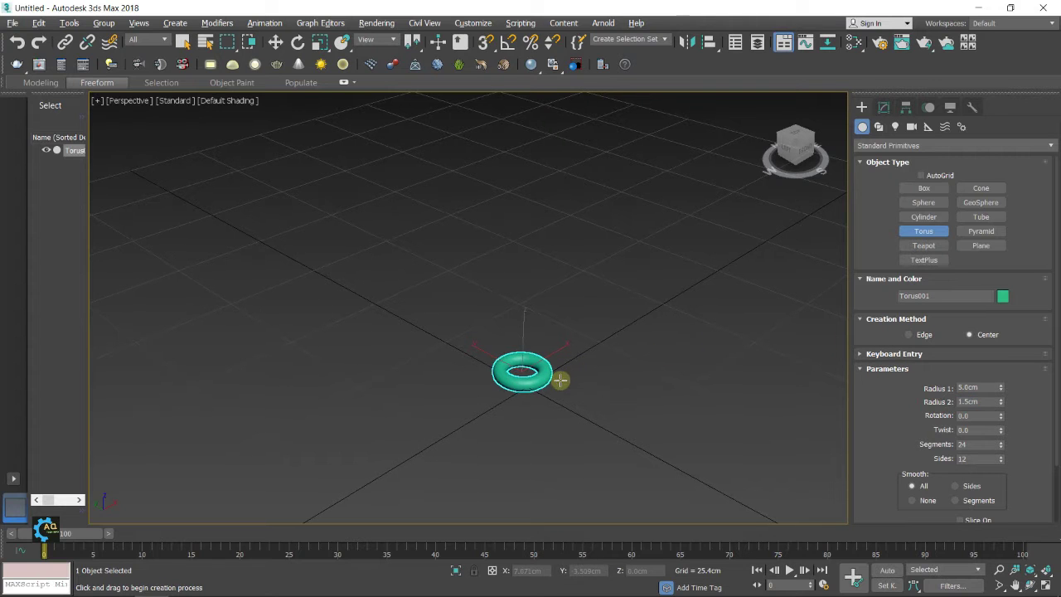
{"action": "scroll", "coordinate": [564, 373], "scroll_direction": "up", "scroll_amount": 3}
{"action": "mouse_move", "coordinate": [561, 367]}
{"action": "middle_mouse_down", "text": "alt"}
{"action": "mouse_move", "coordinate": [546, 438]}
{"action": "mouse_move", "coordinate": [544, 429]}
{"action": "middle_mouse_up", "text": "alt"}
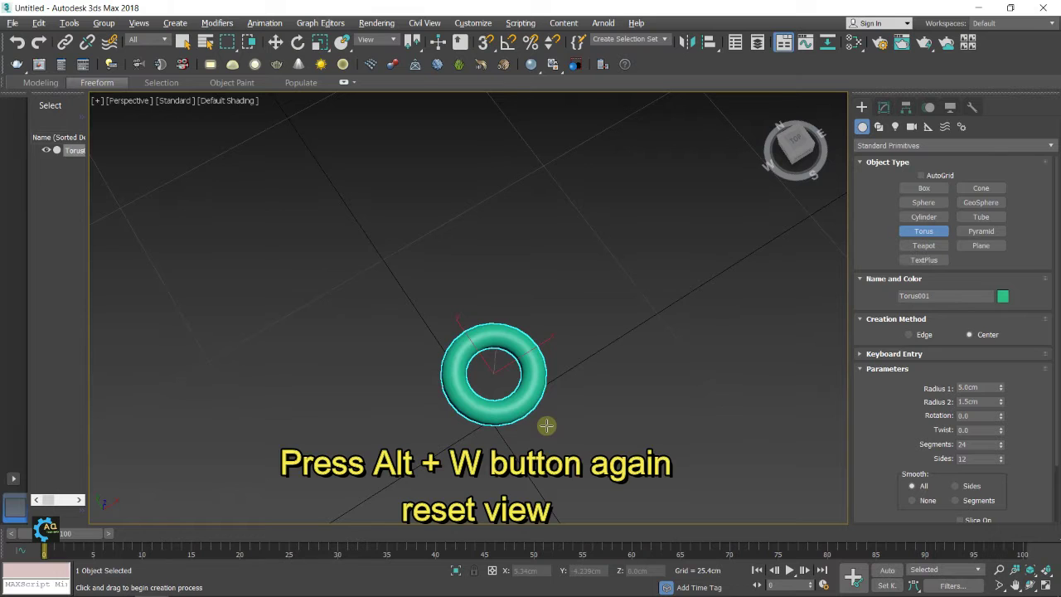
Switch from the maximized Perspective view to a maximized Top view framing the torus.
{"action": "scroll", "coordinate": [516, 408], "scroll_direction": "down", "scroll_amount": 4}
{"action": "key", "text": "alt+w"}
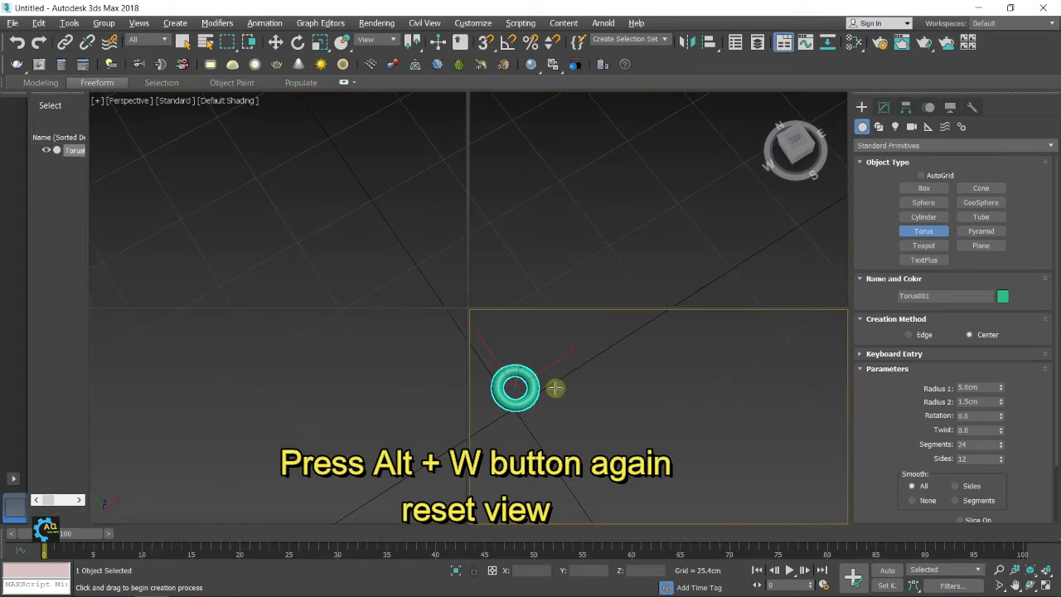
{"action": "left_click", "coordinate": [340, 237]}
{"action": "key", "text": "alt+w"}
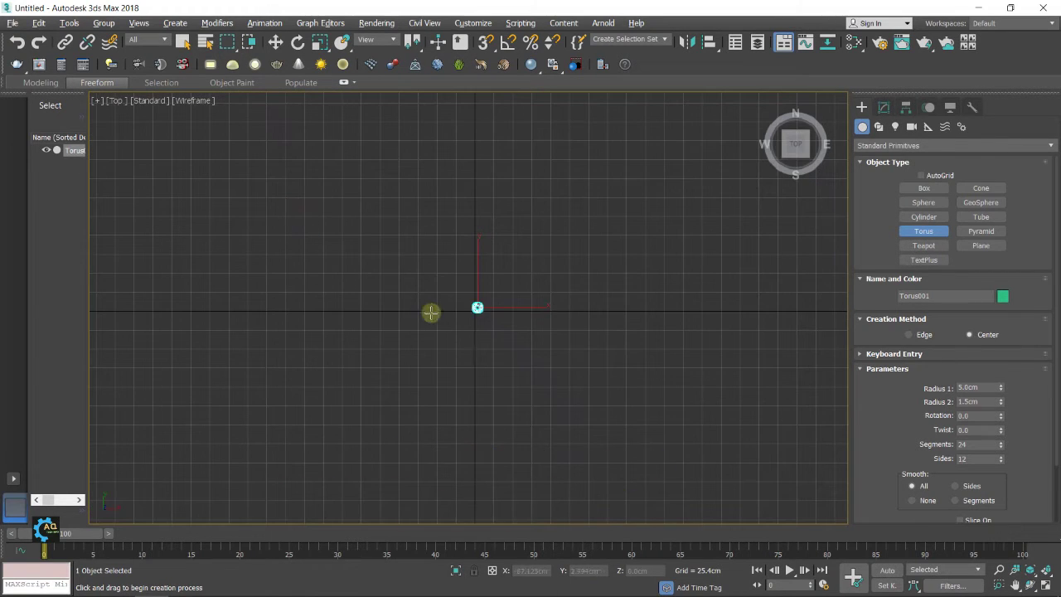
{"action": "scroll", "coordinate": [477, 312], "scroll_direction": "up", "scroll_amount": 5}
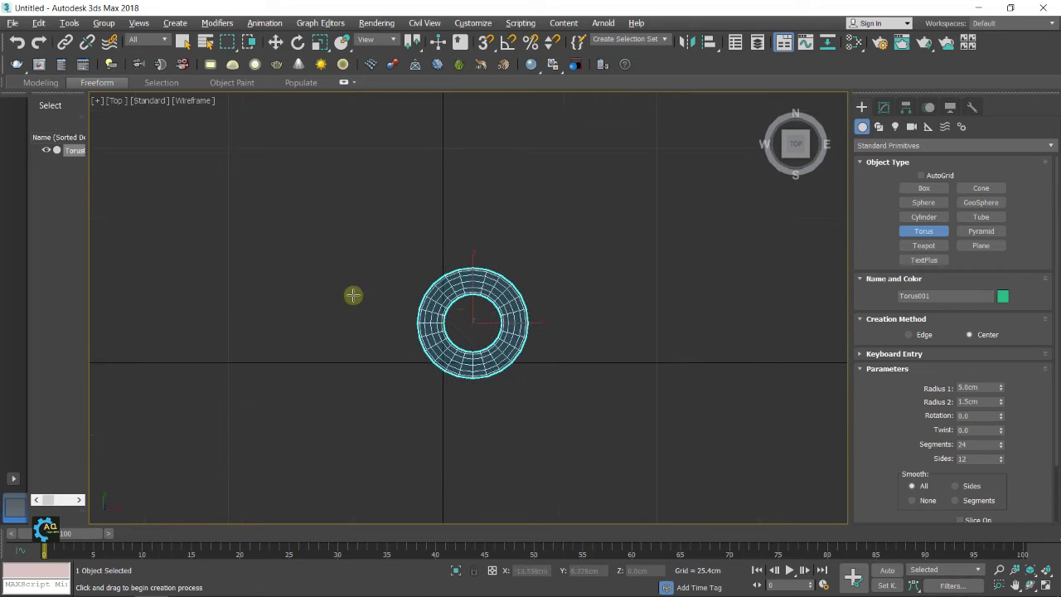
{"action": "middle_click_drag", "start_coordinate": [555, 406], "coordinate": [562, 404]}
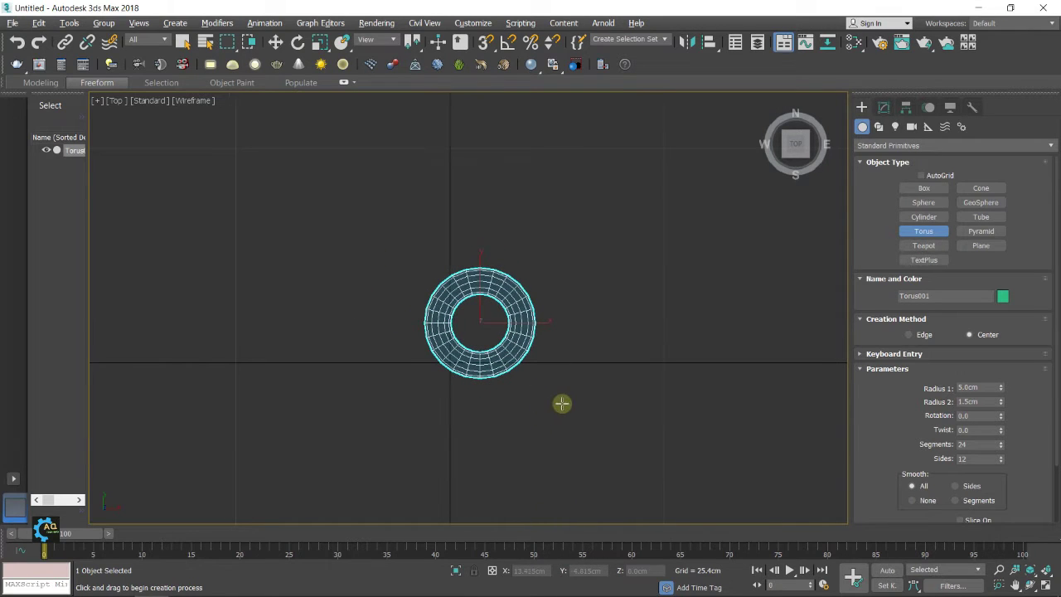
Centre the torus on the origin by setting its Y and X positions to 0 cm.
{"action": "left_click", "coordinate": [882, 108]}
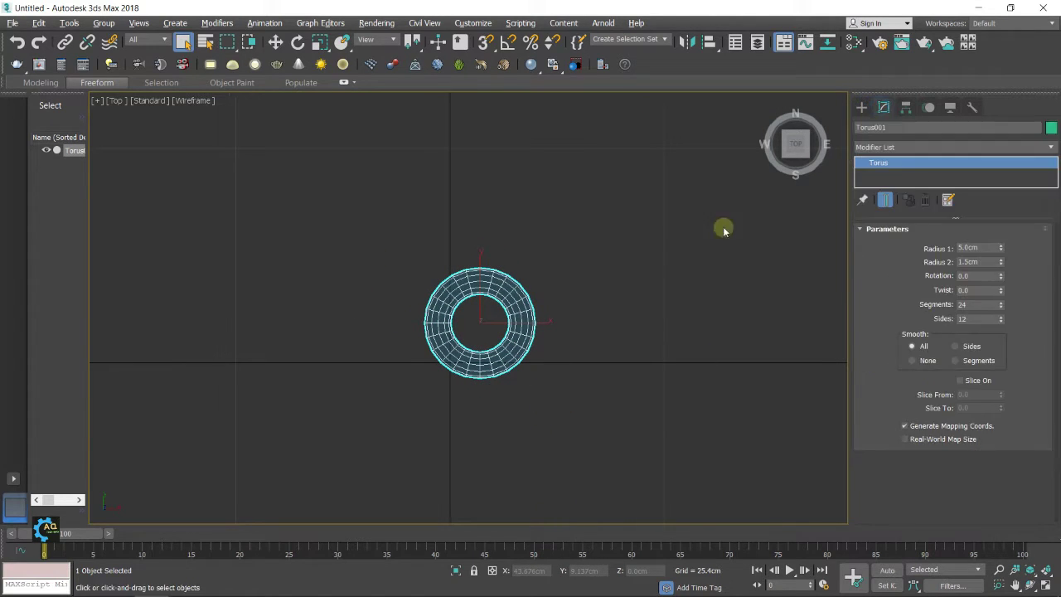
{"action": "middle_click_drag", "start_coordinate": [522, 308], "coordinate": [525, 308]}
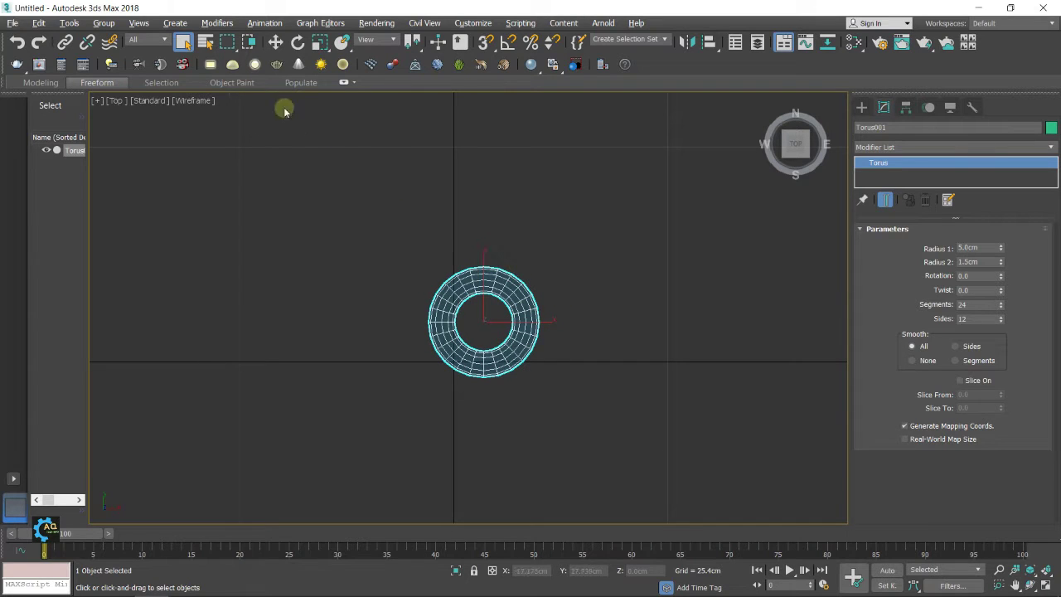
{"action": "left_click", "coordinate": [275, 42]}
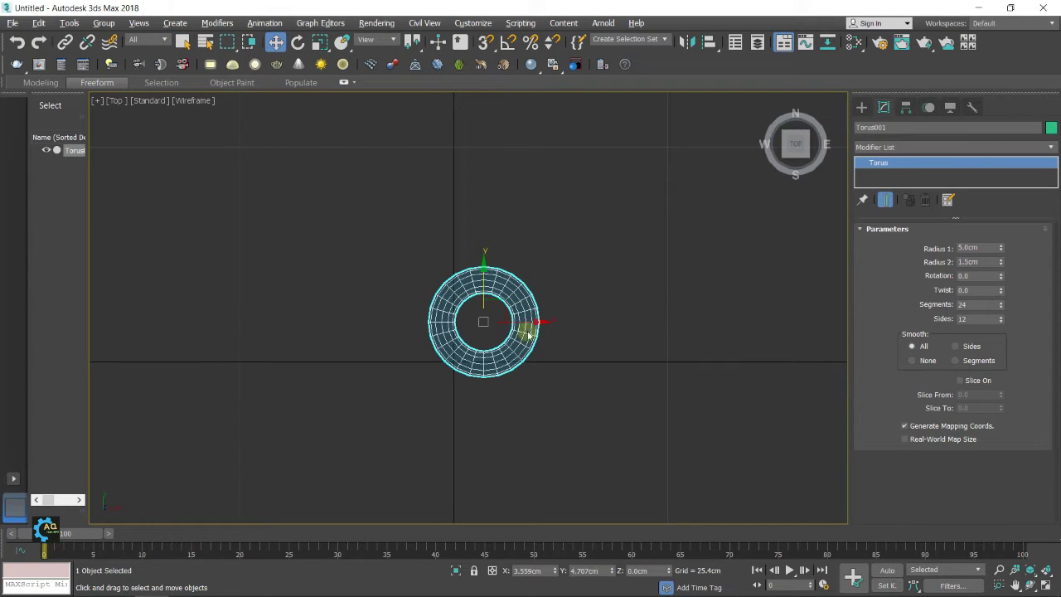
{"action": "right_click", "coordinate": [612, 571]}
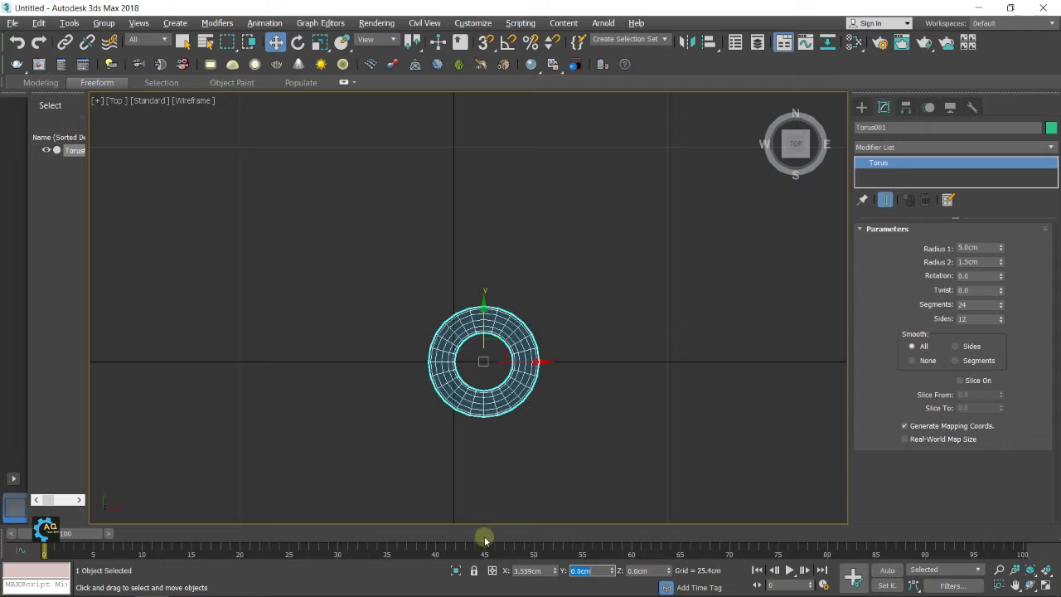
{"action": "left_click", "coordinate": [555, 573]}
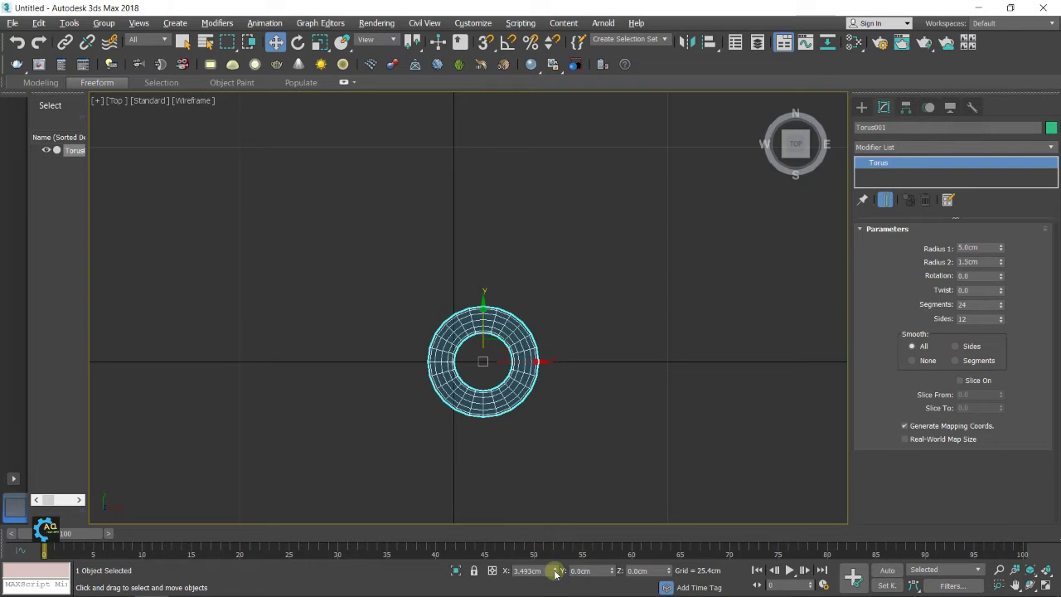
{"action": "right_click", "coordinate": [554, 570]}
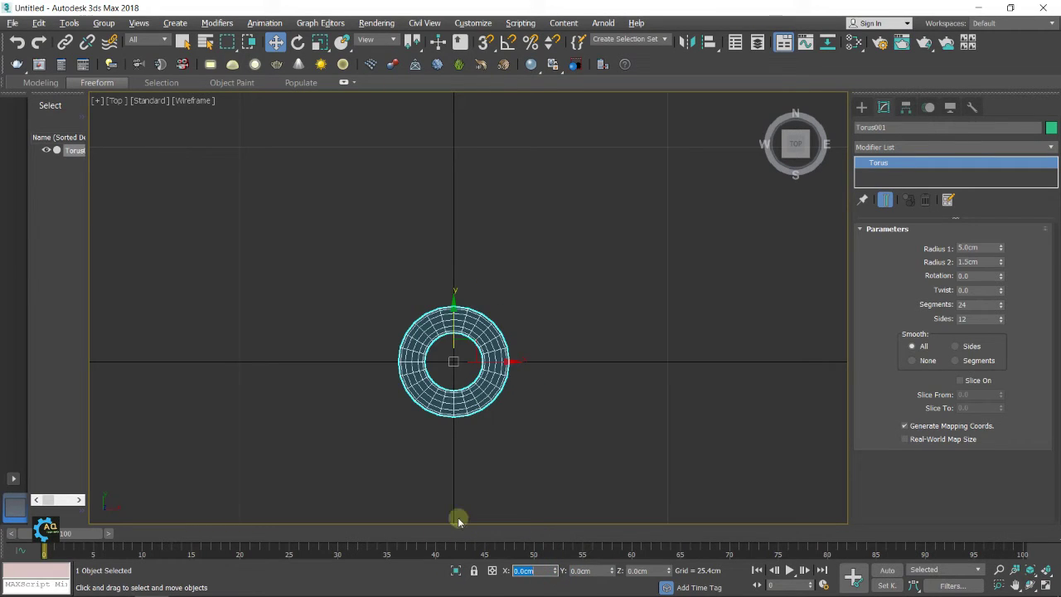
Convert the torus to an Editable Poly.
{"action": "middle_click_drag", "start_coordinate": [498, 412], "coordinate": [528, 412]}
{"action": "scroll", "coordinate": [532, 342], "scroll_direction": "up", "scroll_amount": 2}
{"action": "right_click", "coordinate": [506, 328]}
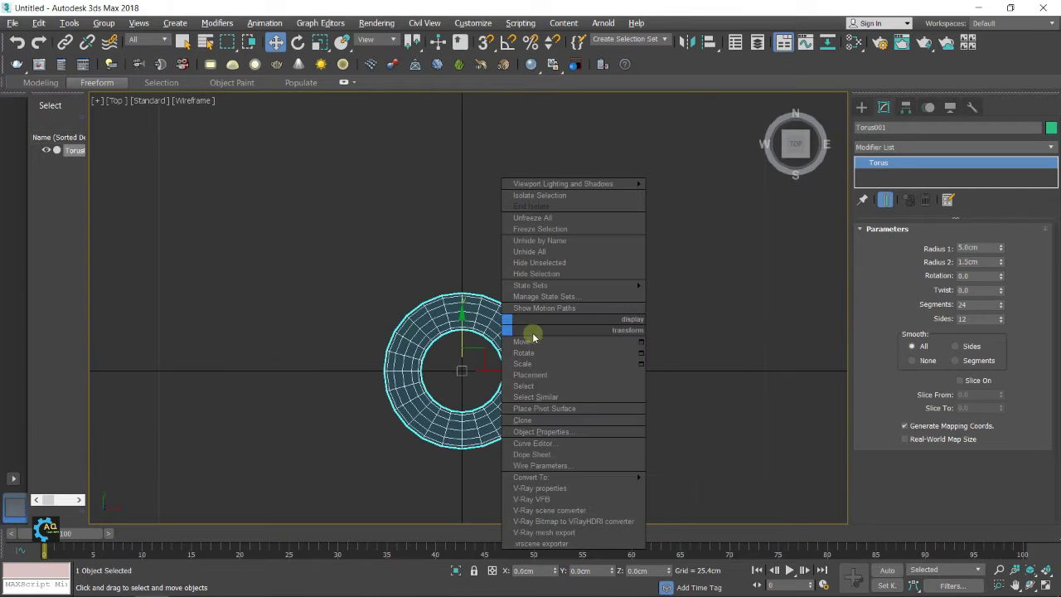
{"action": "mouse_move", "coordinate": [593, 479]}
{"action": "left_click", "coordinate": [675, 488]}
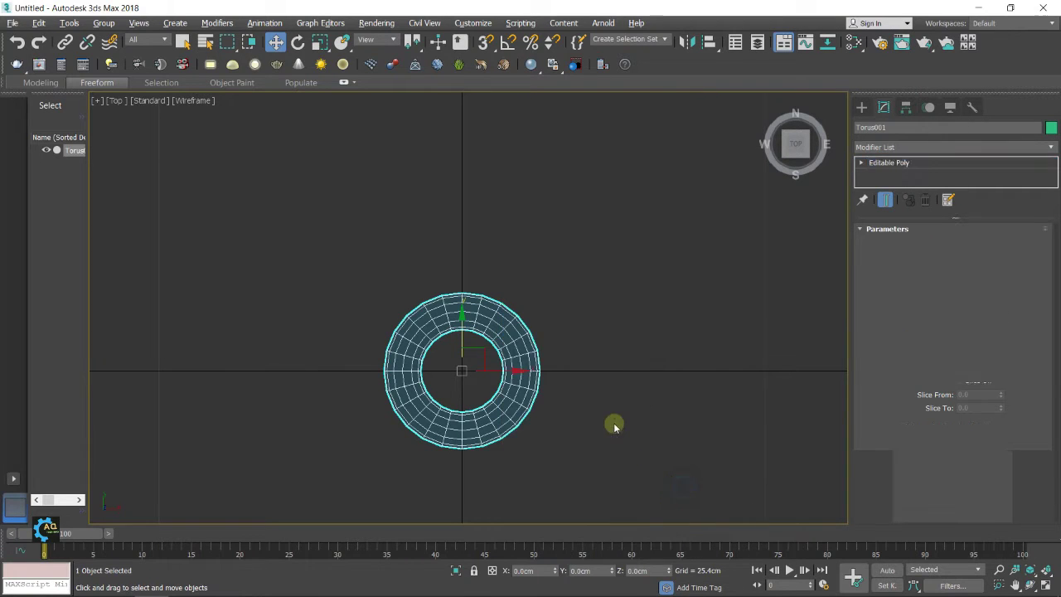
{"action": "middle_click_drag", "start_coordinate": [546, 361], "coordinate": [569, 354]}
Select all torus vertices east of the central column in the Top view and set their X position to 5 cm.
{"action": "left_click", "coordinate": [917, 247]}
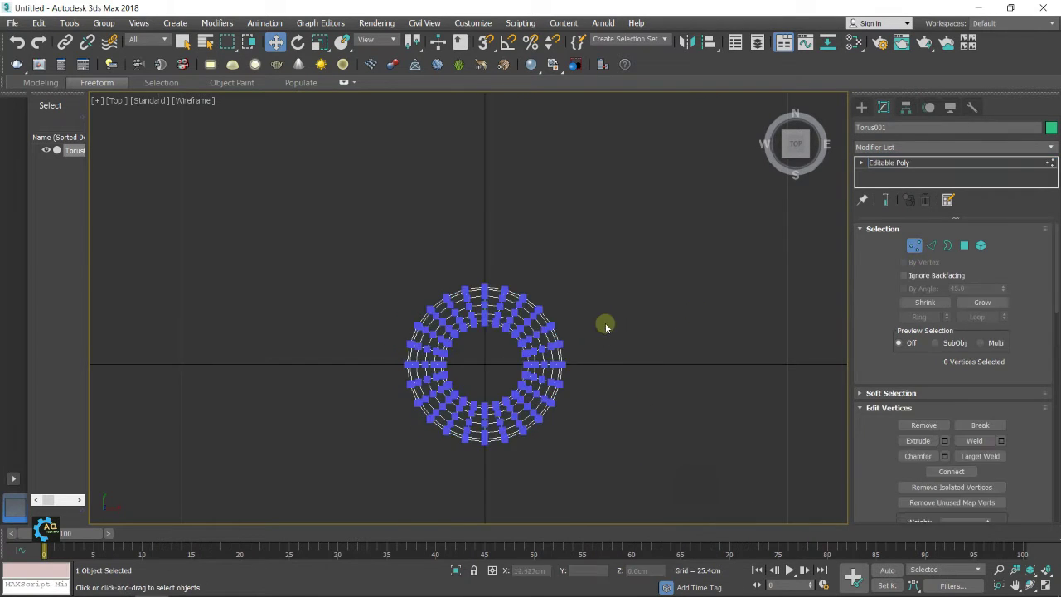
{"action": "scroll", "coordinate": [580, 332], "scroll_direction": "up", "scroll_amount": 4}
{"action": "middle_click_drag", "start_coordinate": [545, 263], "coordinate": [556, 244]}
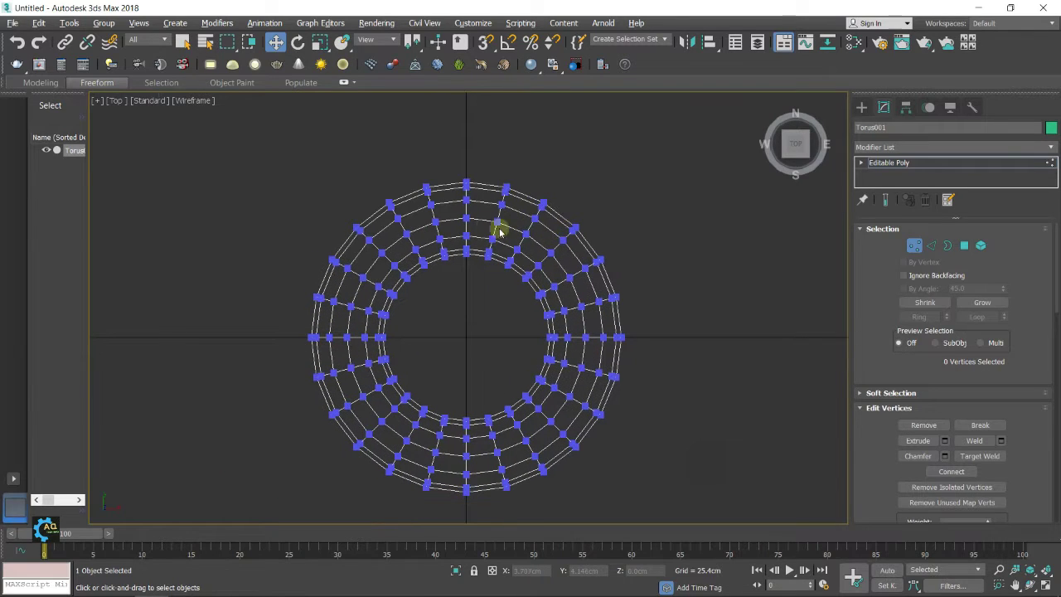
{"action": "left_click_drag", "start_coordinate": [482, 160], "coordinate": [669, 533]}
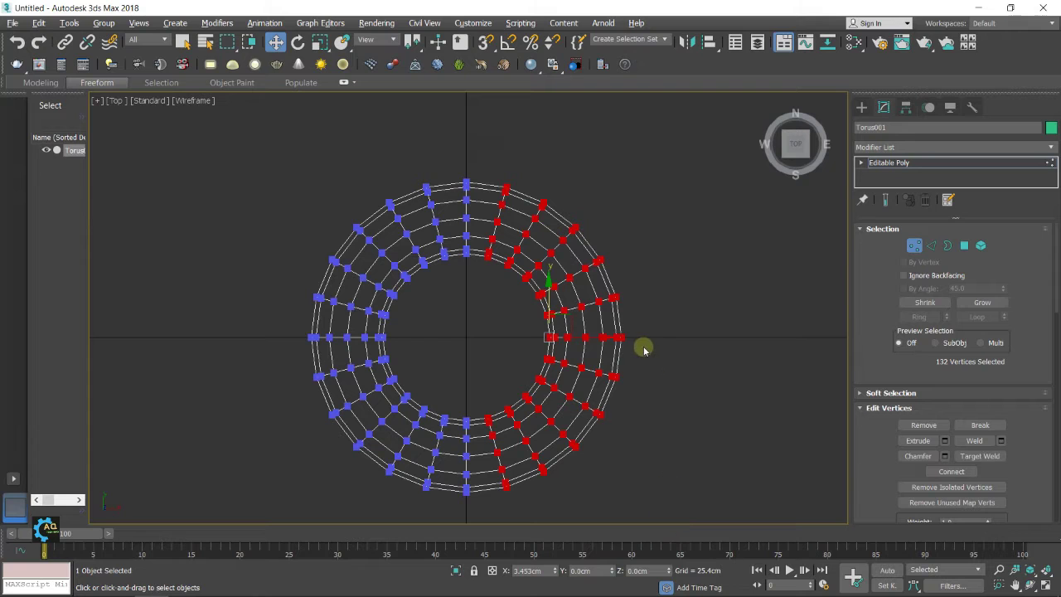
{"action": "left_click_drag", "start_coordinate": [606, 338], "coordinate": [671, 340]}
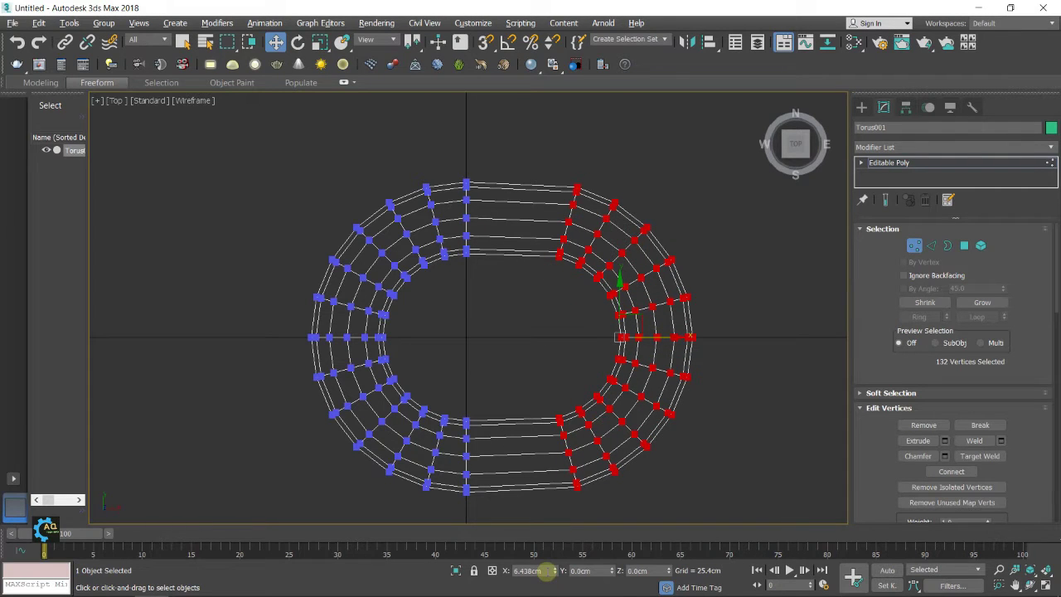
{"action": "type", "text": "5"}
{"action": "key", "text": "Return"}
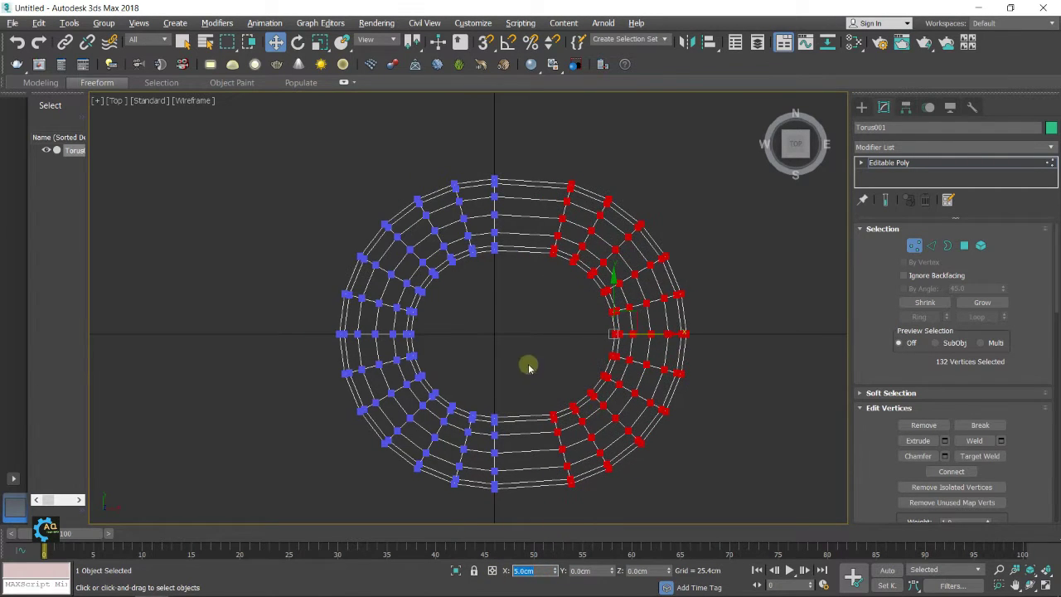
Select all torus vertices west of the central column and set their X position to -5 cm.
{"action": "middle_click_drag", "start_coordinate": [434, 276], "coordinate": [482, 268]}
{"action": "left_click_drag", "start_coordinate": [388, 146], "coordinate": [508, 366]}
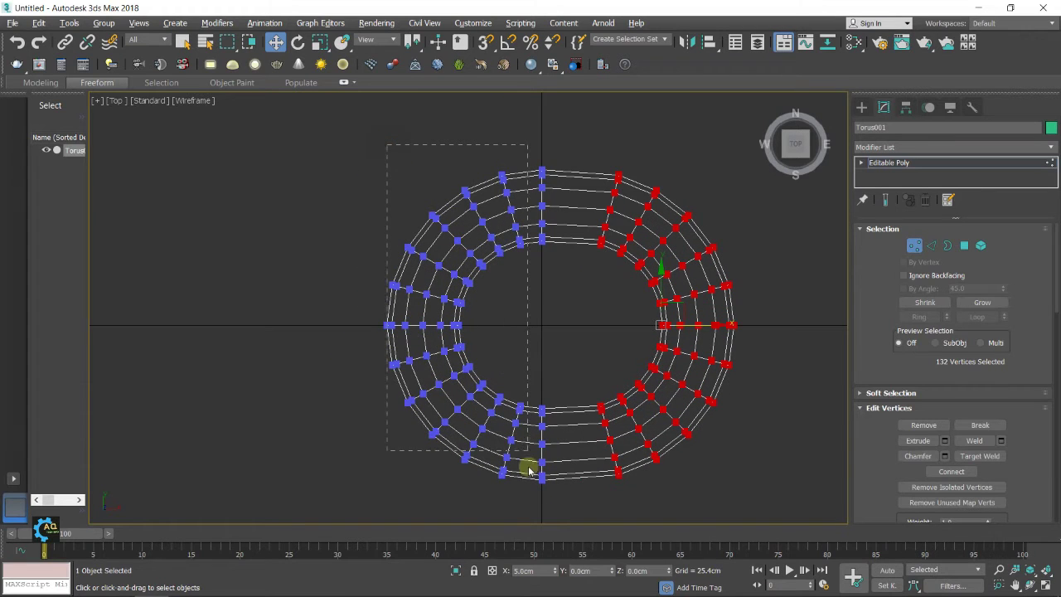
{"action": "left_click_drag", "start_coordinate": [528, 495], "coordinate": [528, 498]}
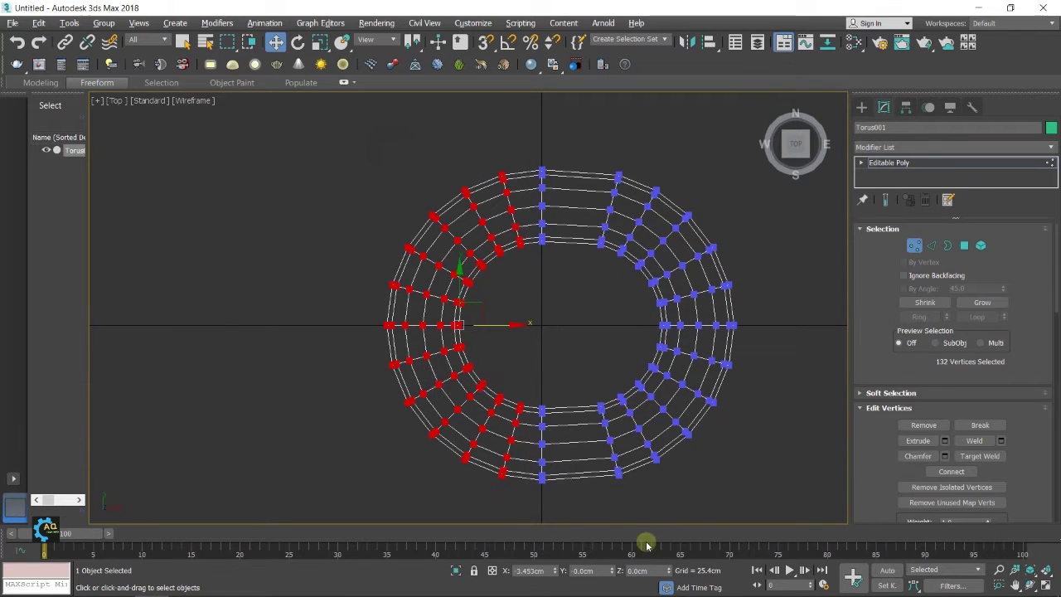
{"action": "left_click", "coordinate": [546, 571]}
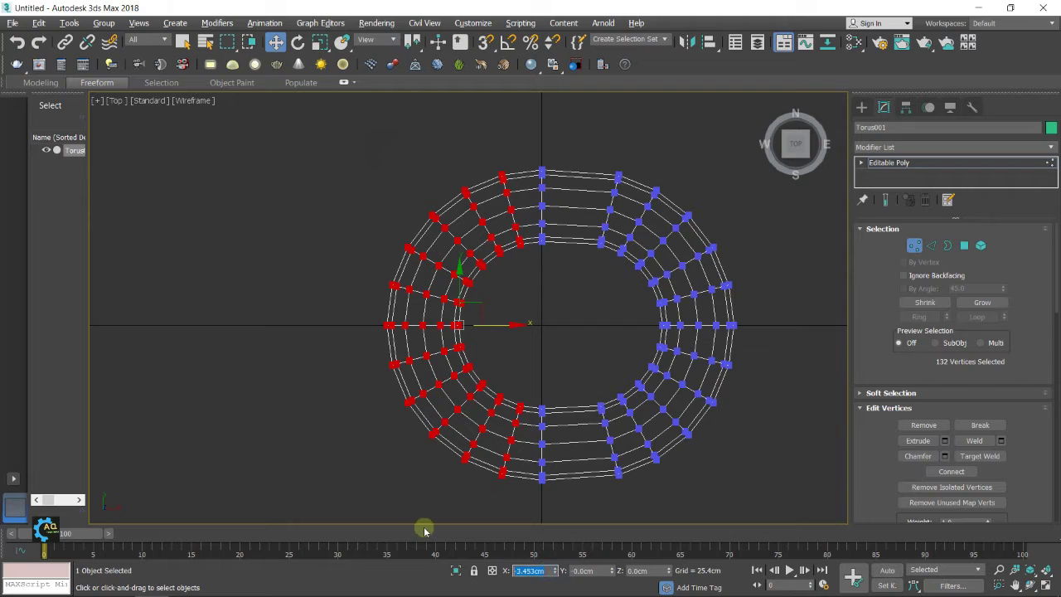
{"action": "key", "text": "Return"}
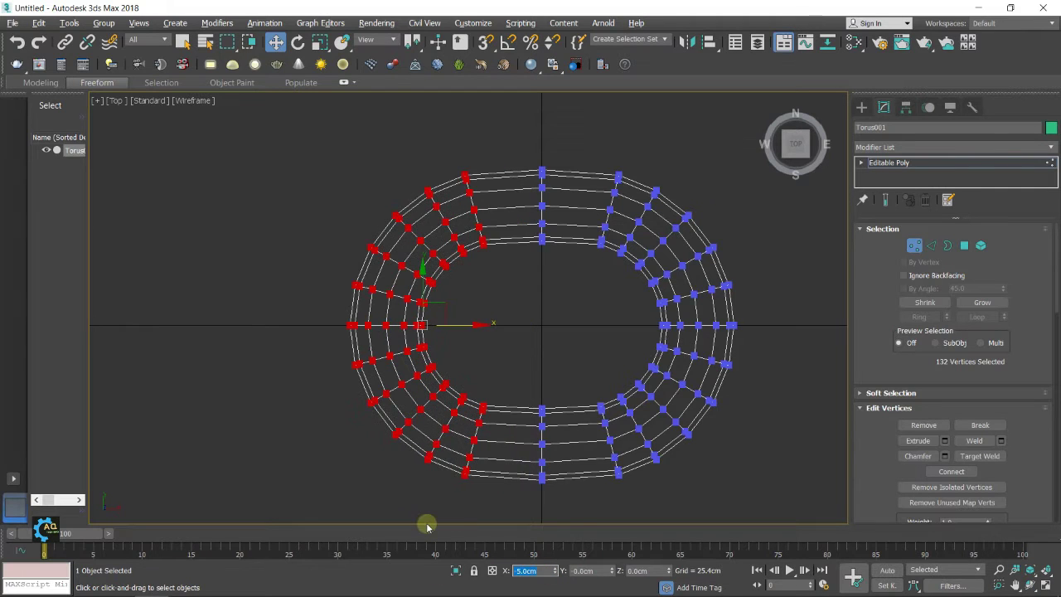
Scale the central column of vertices to about 97% along Y to straighten the ring's long sides, and clear the vertex selection.
{"action": "left_click", "coordinate": [540, 285]}
{"action": "left_click_drag", "start_coordinate": [532, 167], "coordinate": [564, 507]}
{"action": "left_click", "coordinate": [319, 41]}
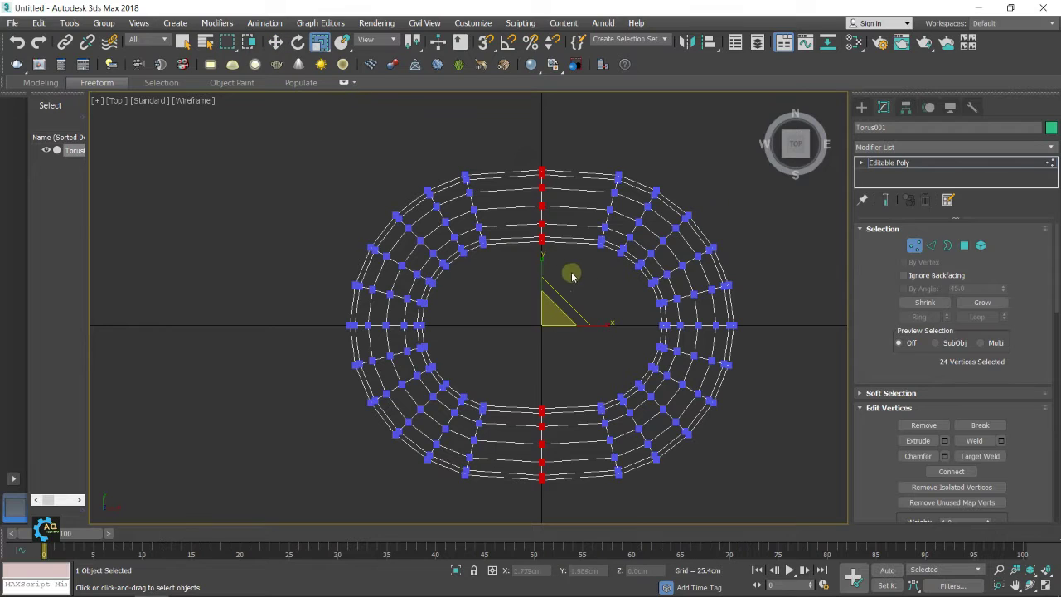
{"action": "left_click_drag", "start_coordinate": [543, 264], "coordinate": [543, 264]}
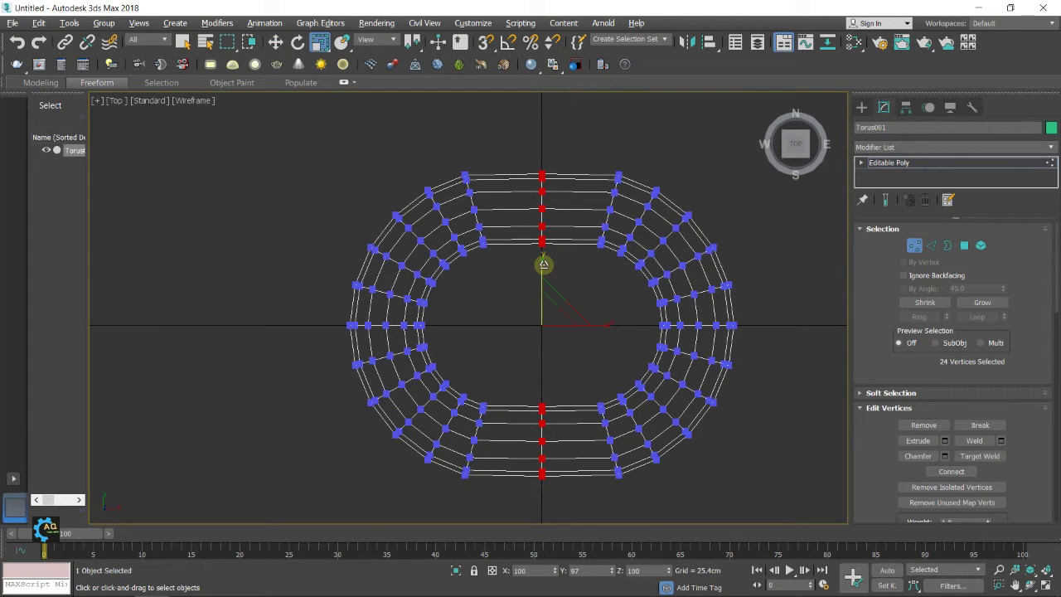
{"action": "left_click", "coordinate": [616, 289]}
{"action": "middle_click_drag", "start_coordinate": [616, 290], "coordinate": [550, 350]}
{"action": "scroll", "coordinate": [644, 331], "scroll_direction": "up", "scroll_amount": 3}
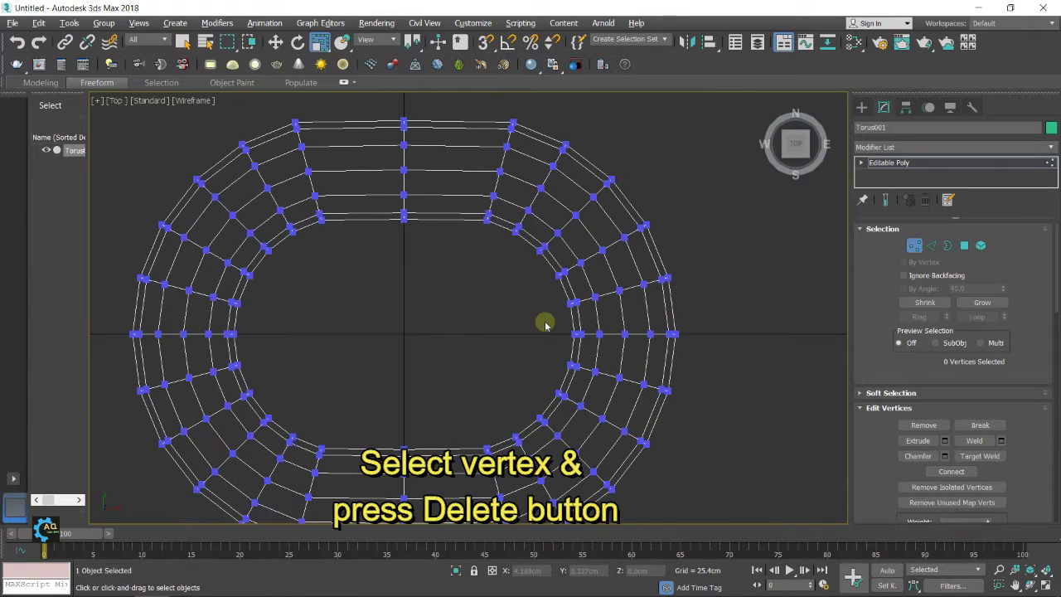
Select the column of vertices at the ring's east end in the Top view and delete it to open a gap.
{"action": "left_click_drag", "start_coordinate": [561, 329], "coordinate": [707, 349]}
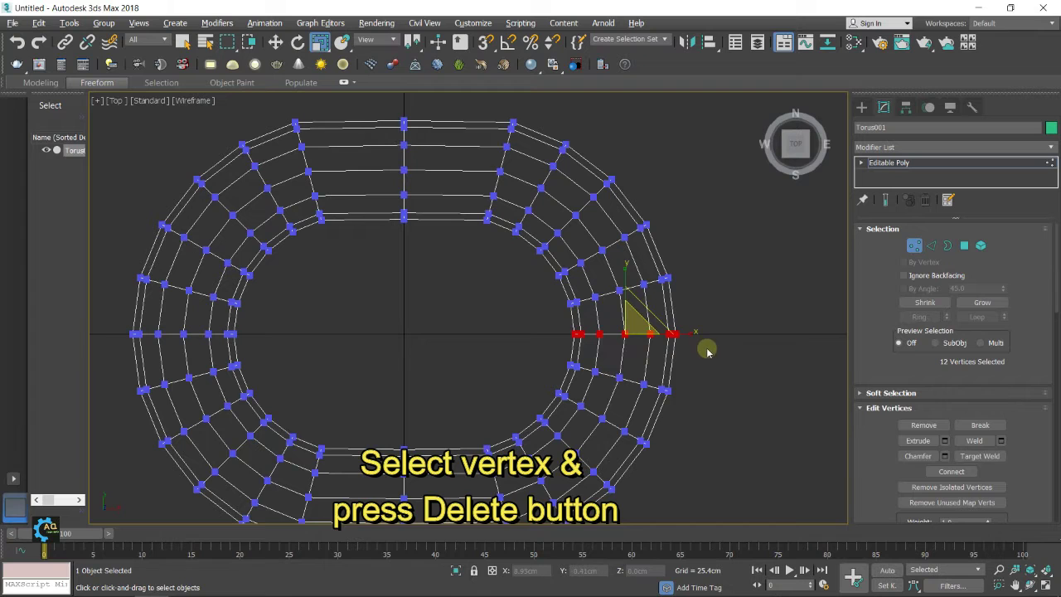
{"action": "middle_click_drag", "start_coordinate": [707, 352], "coordinate": [668, 353]}
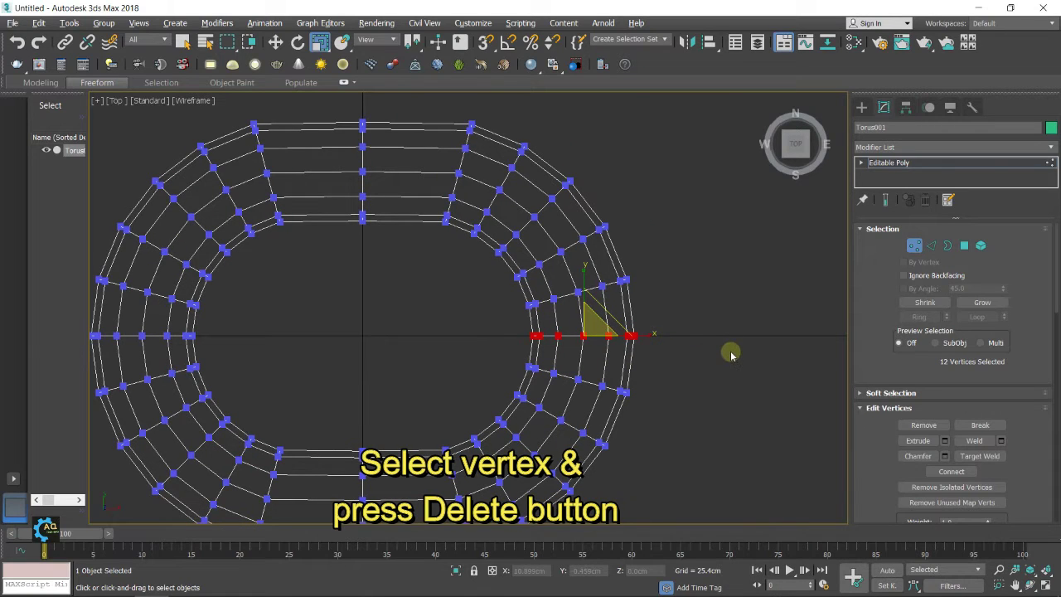
{"action": "key", "text": "Delete"}
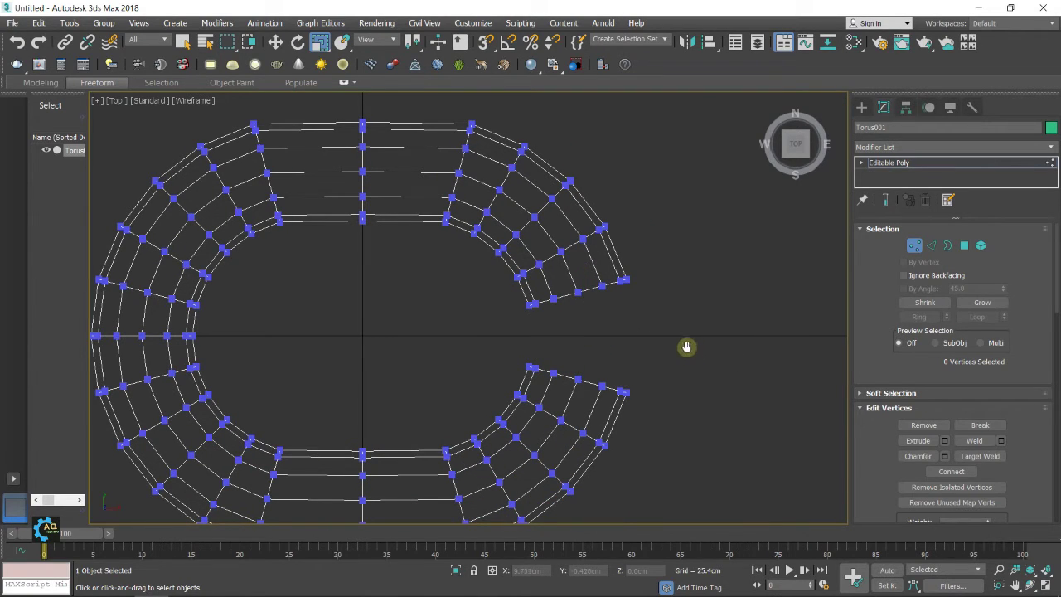
{"action": "middle_click_drag", "start_coordinate": [692, 353], "coordinate": [672, 338]}
Frame the open ring in a maximized Perspective view and turn on the edged-faces display.
{"action": "key", "text": "alt+w"}
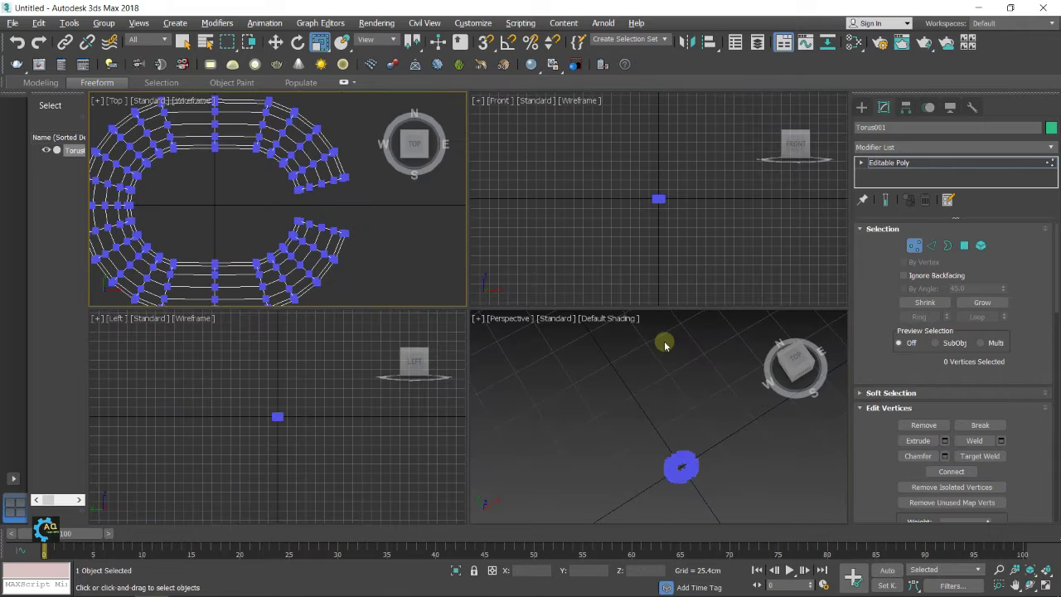
{"action": "left_click", "coordinate": [673, 356]}
{"action": "key", "text": "z"}
{"action": "key", "text": "alt+w"}
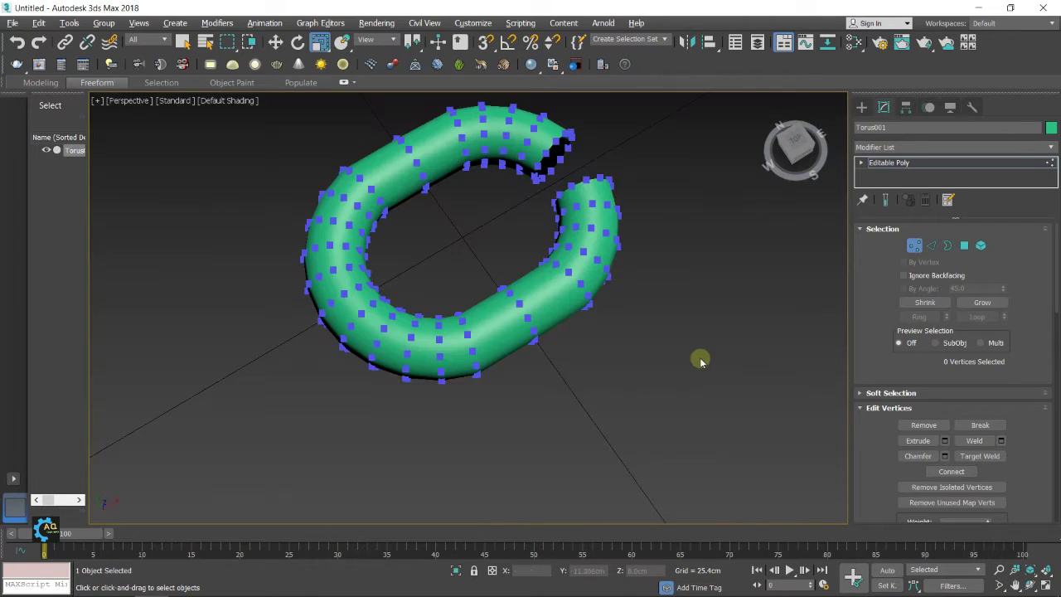
{"action": "mouse_move", "coordinate": [700, 361]}
{"action": "middle_mouse_down", "text": "alt"}
{"action": "mouse_move", "coordinate": [655, 391]}
{"action": "mouse_move", "coordinate": [602, 367]}
{"action": "middle_mouse_up", "text": "alt"}
{"action": "key", "text": "F4"}
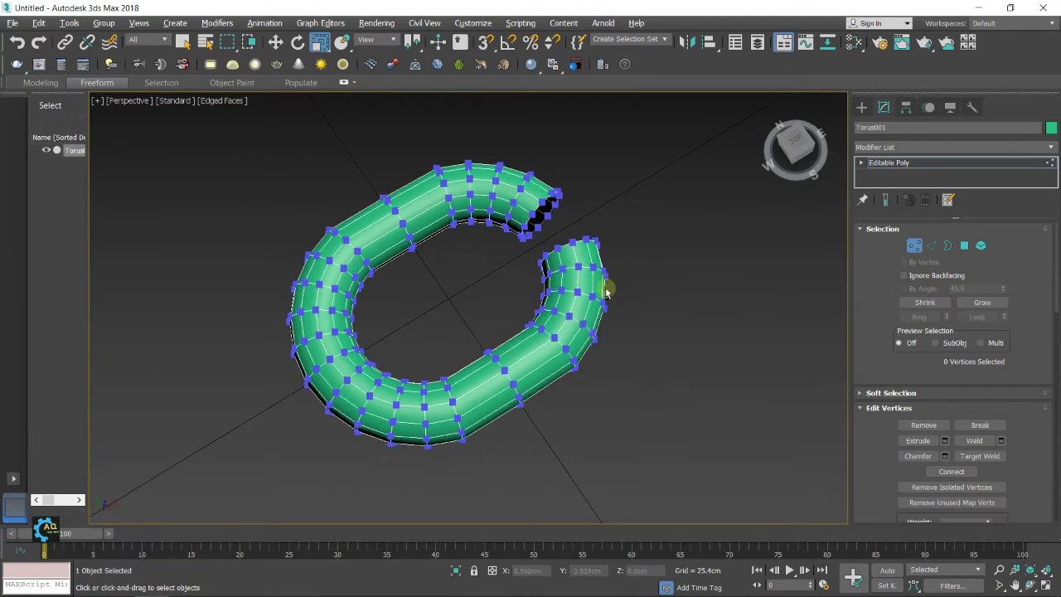
{"action": "middle_click_drag", "start_coordinate": [606, 291], "coordinate": [437, 308], "text": "alt"}
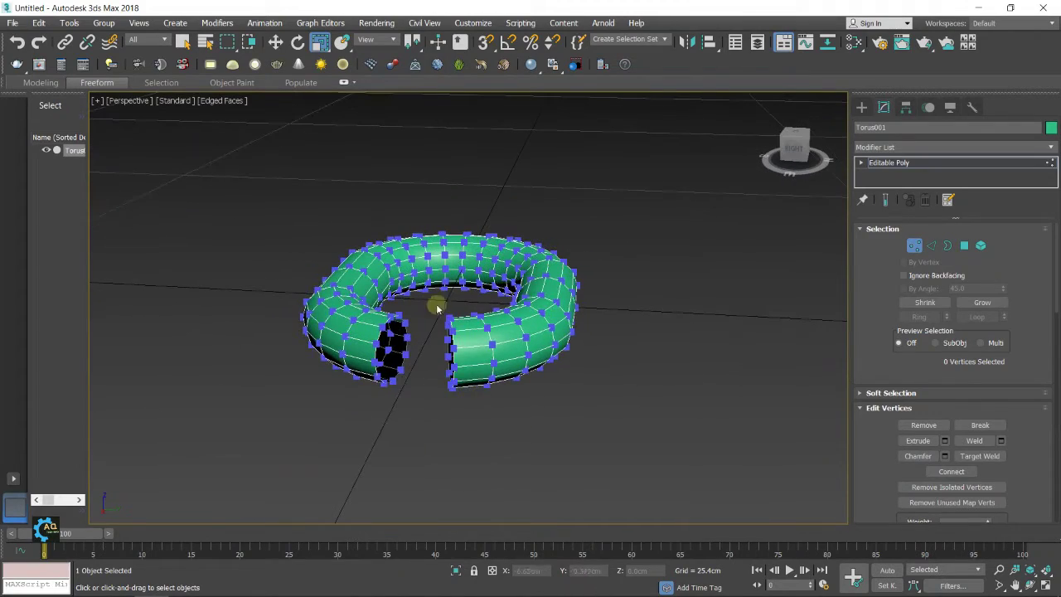
Select the border of the open end on the north side of the gap and cap it.
{"action": "left_click", "coordinate": [964, 246]}
{"action": "middle_click_drag", "start_coordinate": [516, 374], "coordinate": [596, 387], "text": "alt"}
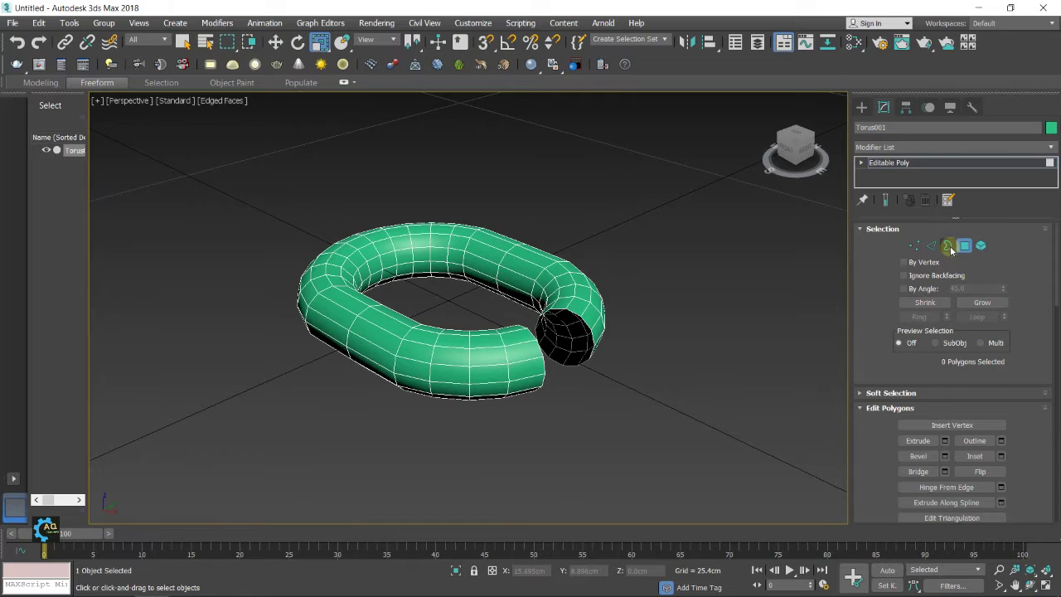
{"action": "left_click", "coordinate": [947, 245]}
{"action": "scroll", "coordinate": [592, 338], "scroll_direction": "up", "scroll_amount": 3}
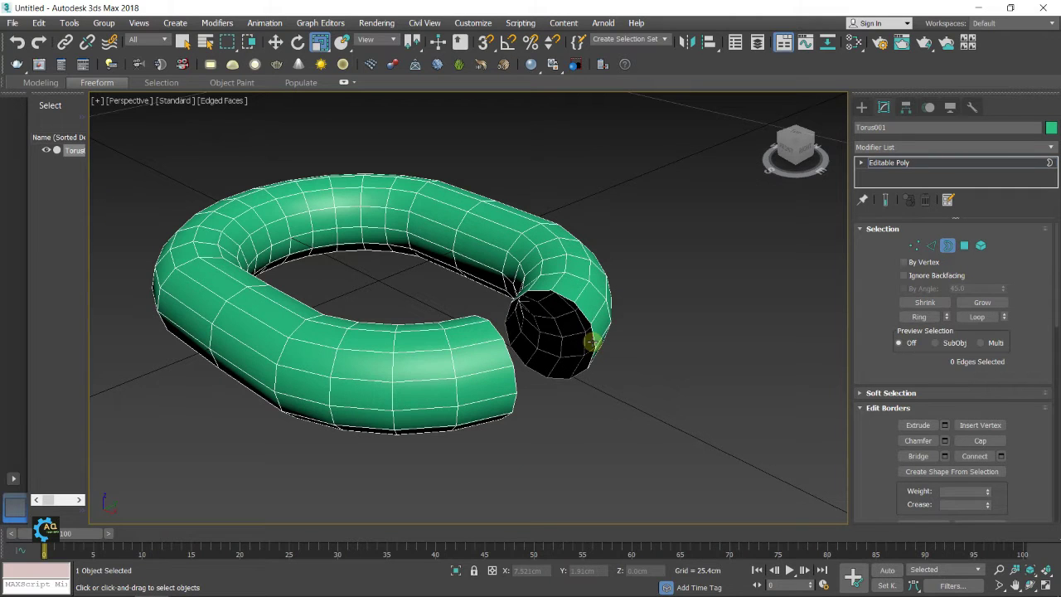
{"action": "left_click", "coordinate": [573, 305]}
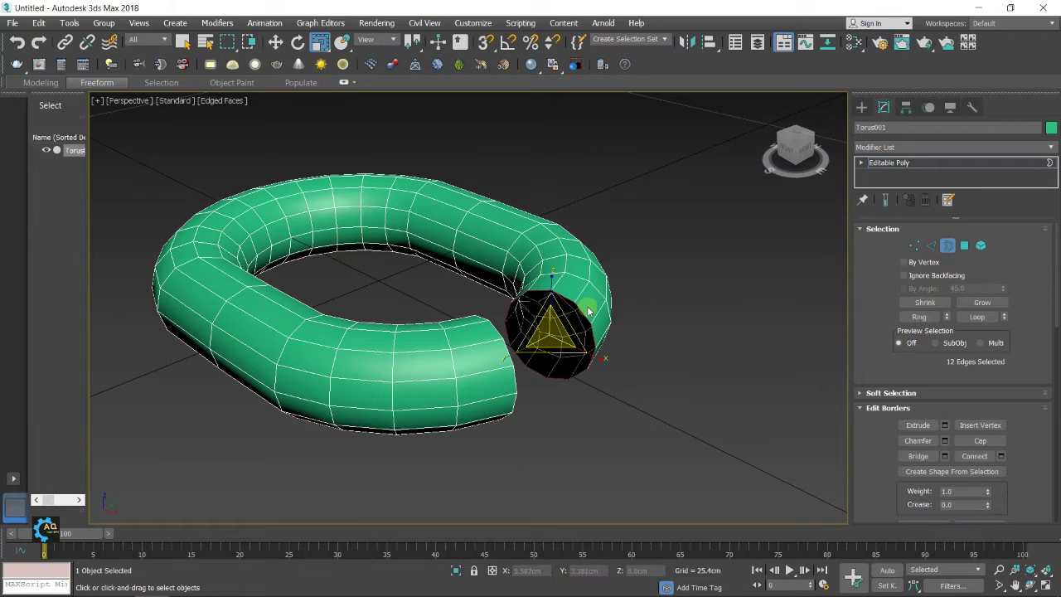
{"action": "left_click", "coordinate": [979, 441]}
Cap the border of the remaining open end on the south side of the gap and clear the selection.
{"action": "middle_click_drag", "start_coordinate": [782, 428], "coordinate": [474, 325], "text": "alt"}
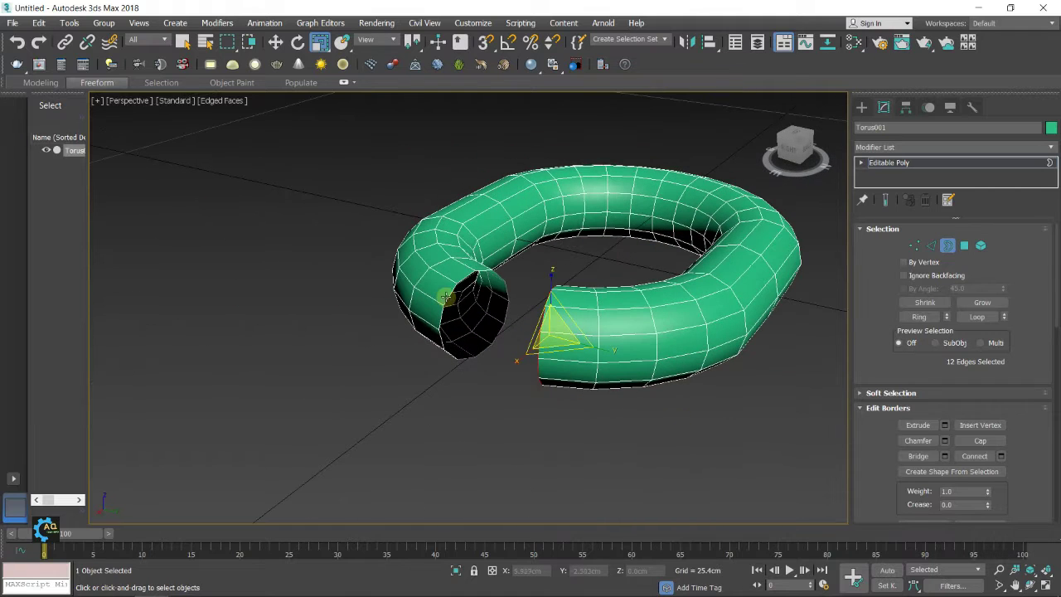
{"action": "left_click", "coordinate": [446, 297]}
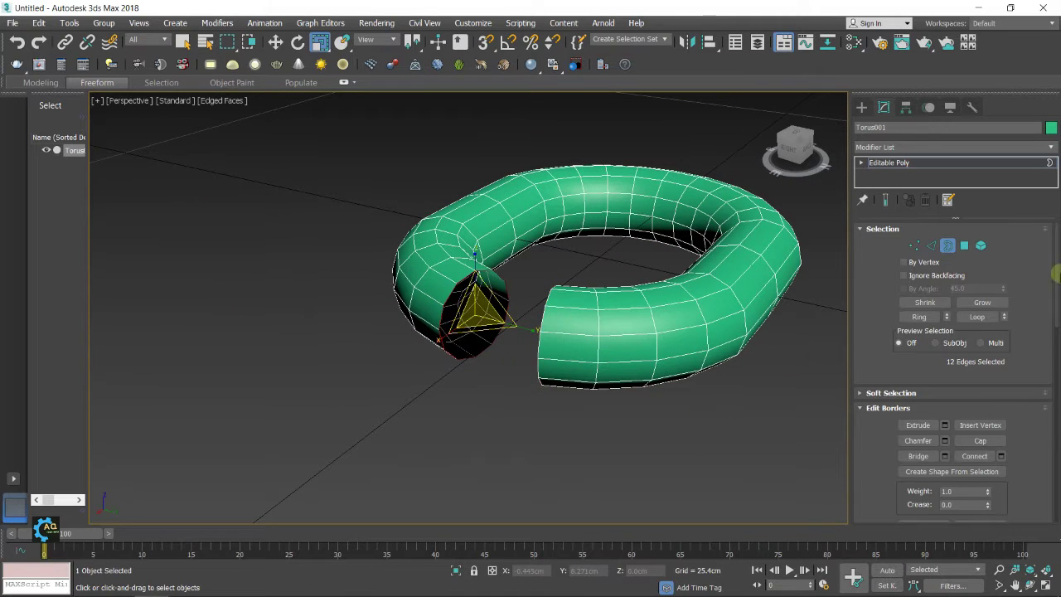
{"action": "left_click", "coordinate": [980, 440]}
{"action": "middle_click_drag", "start_coordinate": [606, 417], "coordinate": [699, 422], "text": "alt"}
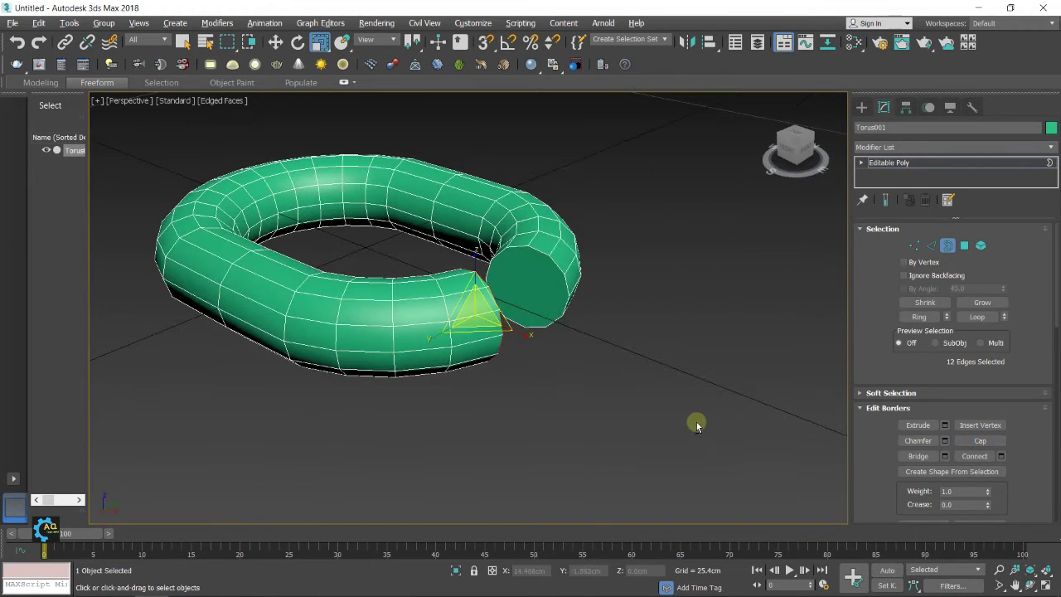
{"action": "left_click", "coordinate": [635, 369]}
{"action": "middle_click_drag", "start_coordinate": [635, 370], "coordinate": [666, 428], "text": "alt"}
Select the end vertices south of the gap in the Top view, make them planar, and flatten them along Y.
{"action": "key", "text": "alt+w"}
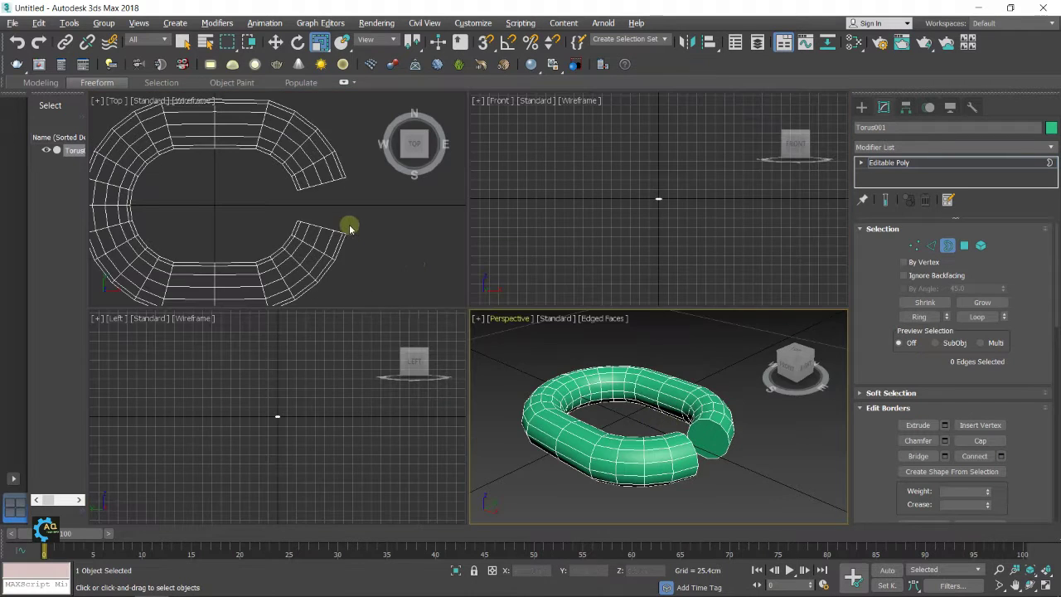
{"action": "key", "text": "alt+w"}
{"action": "scroll", "coordinate": [572, 289], "scroll_direction": "up", "scroll_amount": 3}
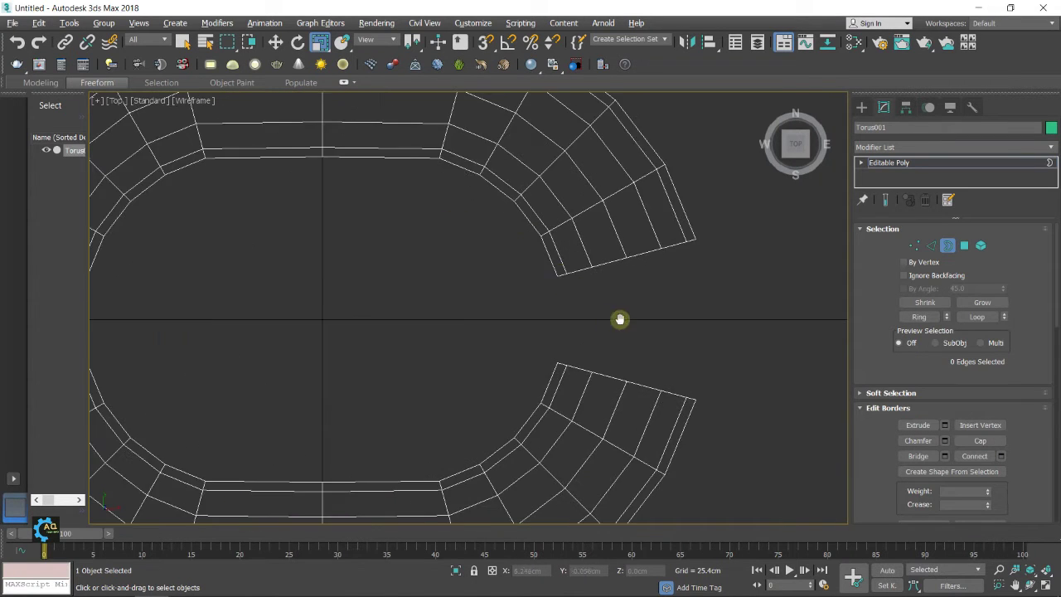
{"action": "scroll", "coordinate": [663, 290], "scroll_direction": "up", "scroll_amount": 1}
{"action": "left_click", "coordinate": [915, 245]}
{"action": "scroll", "coordinate": [597, 294], "scroll_direction": "up", "scroll_amount": 3}
{"action": "scroll", "coordinate": [509, 282], "scroll_direction": "down", "scroll_amount": 2}
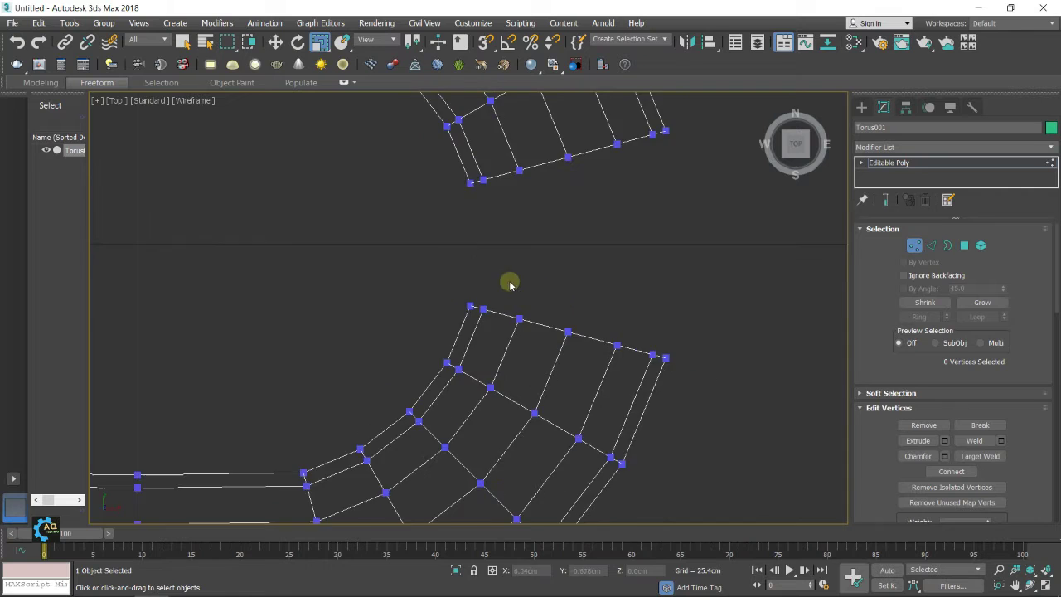
{"action": "scroll", "coordinate": [478, 275], "scroll_direction": "up", "scroll_amount": 2}
{"action": "middle_click_drag", "start_coordinate": [658, 274], "coordinate": [613, 262]}
{"action": "scroll", "coordinate": [613, 262], "scroll_direction": "up", "scroll_amount": 2}
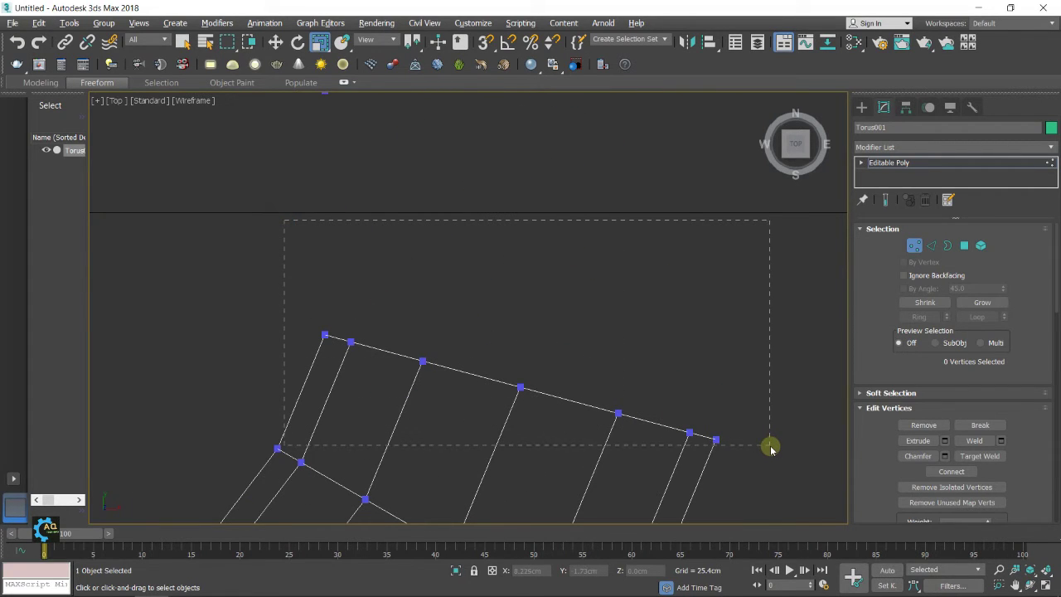
{"action": "left_click_drag", "start_coordinate": [770, 448], "coordinate": [770, 446]}
{"action": "middle_click_drag", "start_coordinate": [478, 277], "coordinate": [470, 281]}
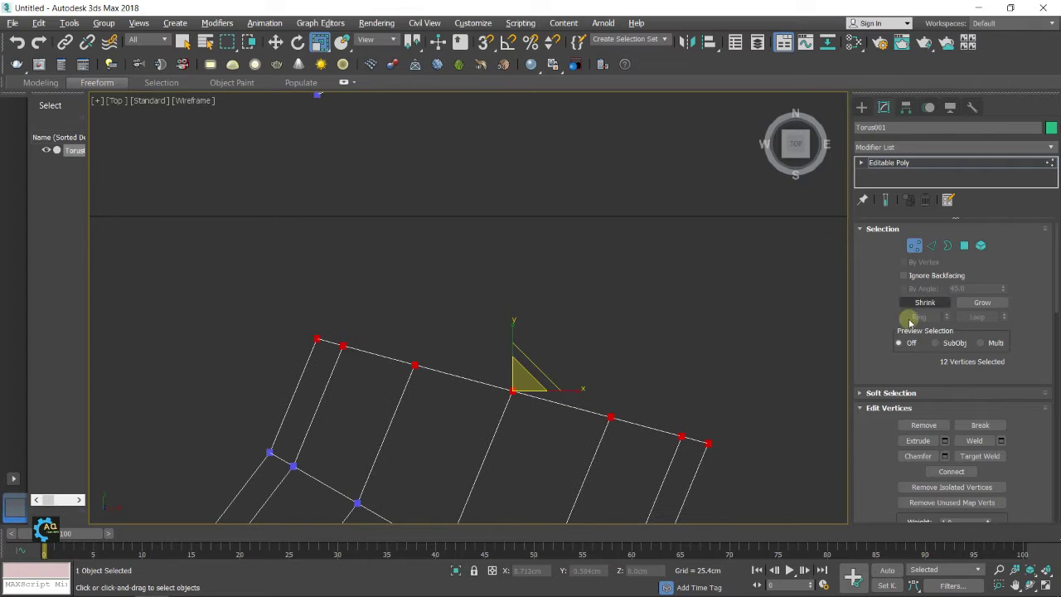
{"action": "scroll", "coordinate": [968, 385], "scroll_direction": "down", "scroll_amount": 1}
{"action": "scroll", "coordinate": [968, 385], "scroll_direction": "down", "scroll_amount": 5}
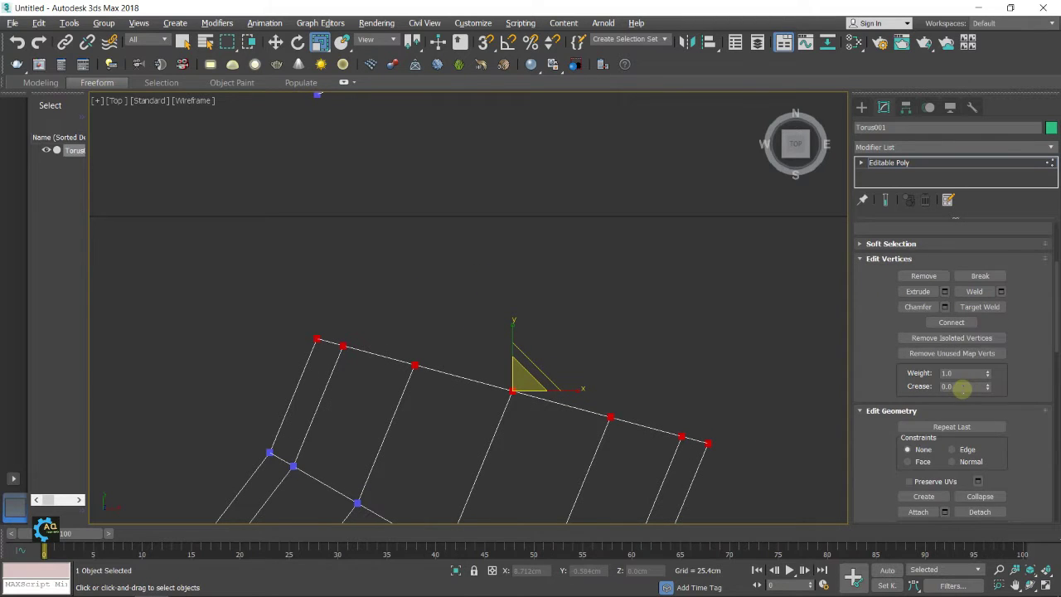
{"action": "scroll", "coordinate": [949, 416], "scroll_direction": "down", "scroll_amount": 3}
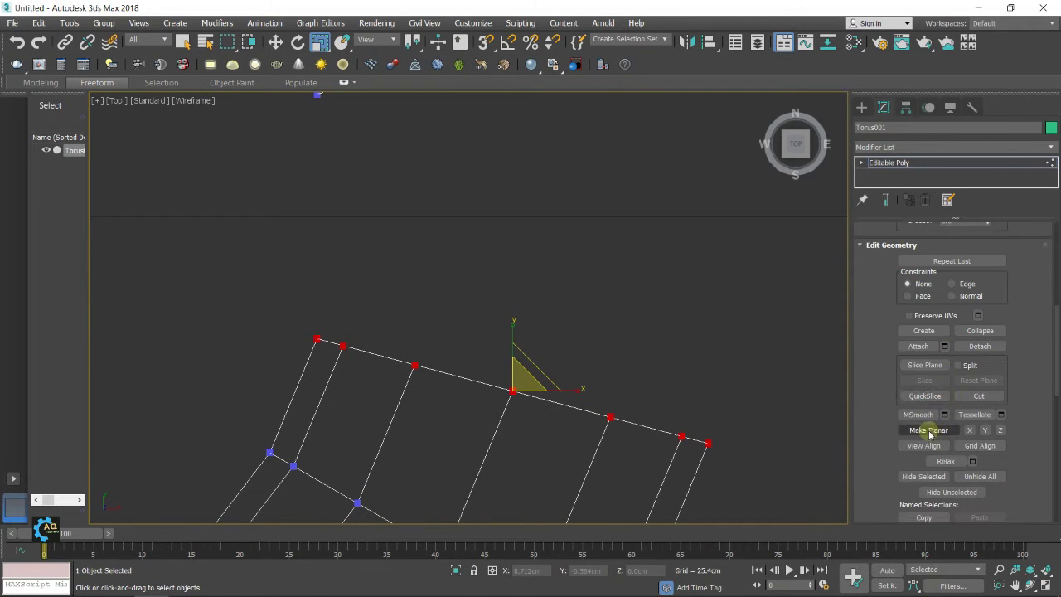
{"action": "left_click", "coordinate": [930, 431]}
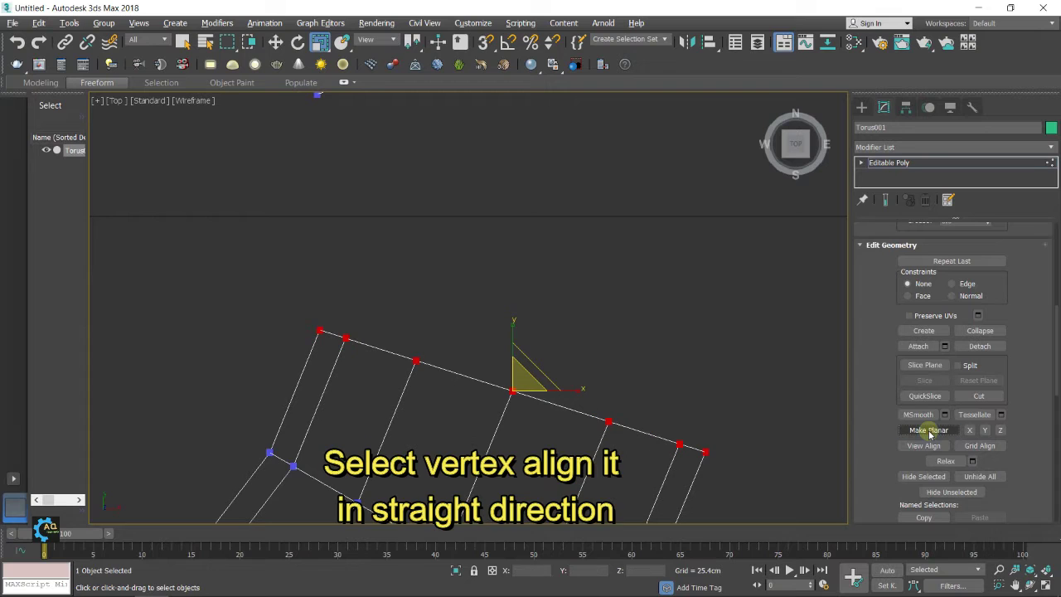
{"action": "left_click", "coordinate": [984, 431]}
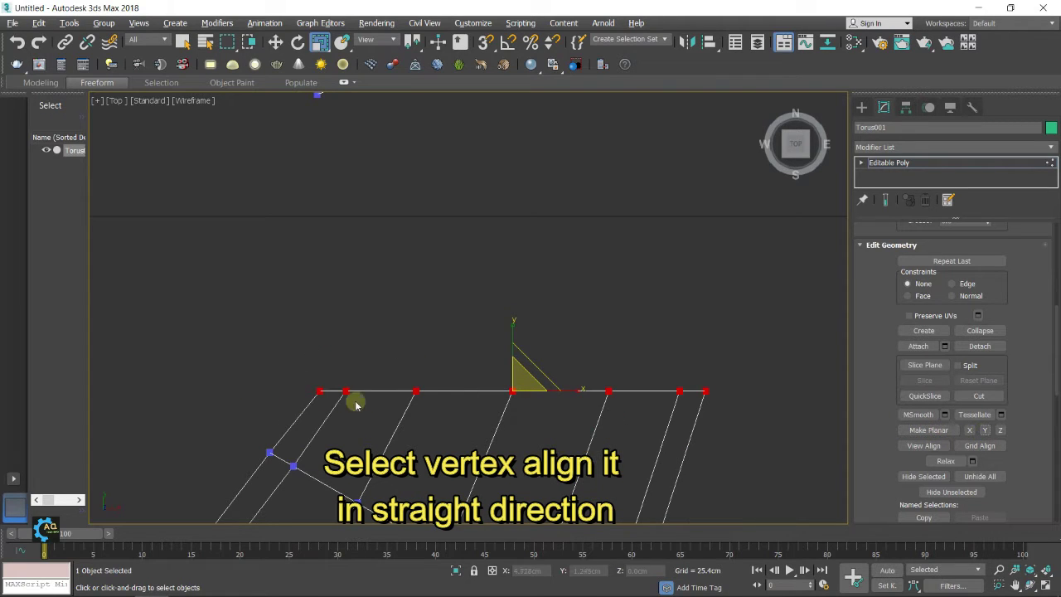
Select the end vertices north of the gap, make them planar, and flatten them along Y.
{"action": "scroll", "coordinate": [591, 323], "scroll_direction": "down", "scroll_amount": 4}
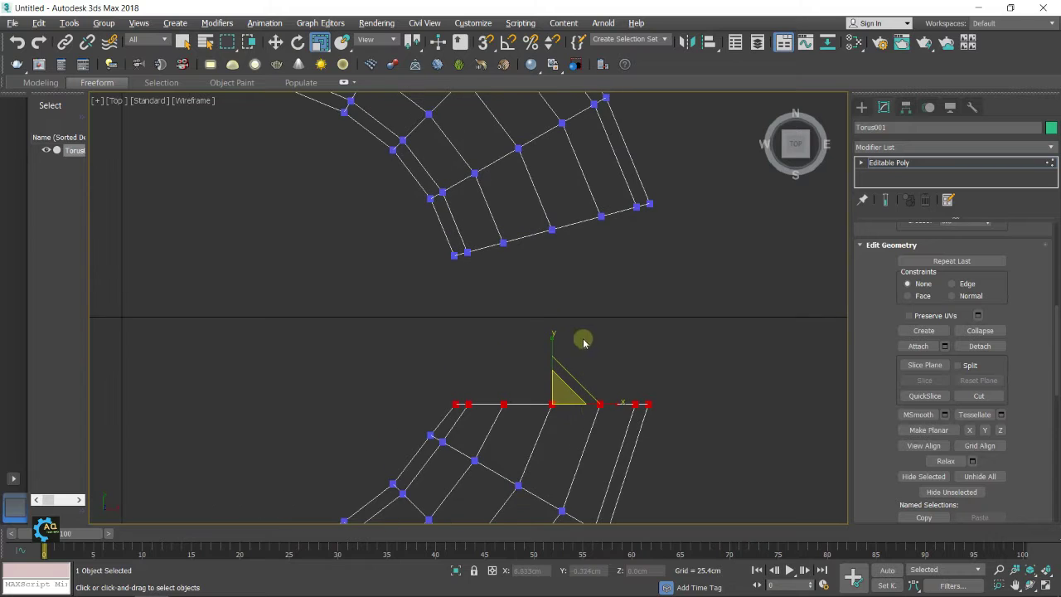
{"action": "middle_click_drag", "start_coordinate": [577, 339], "coordinate": [520, 339]}
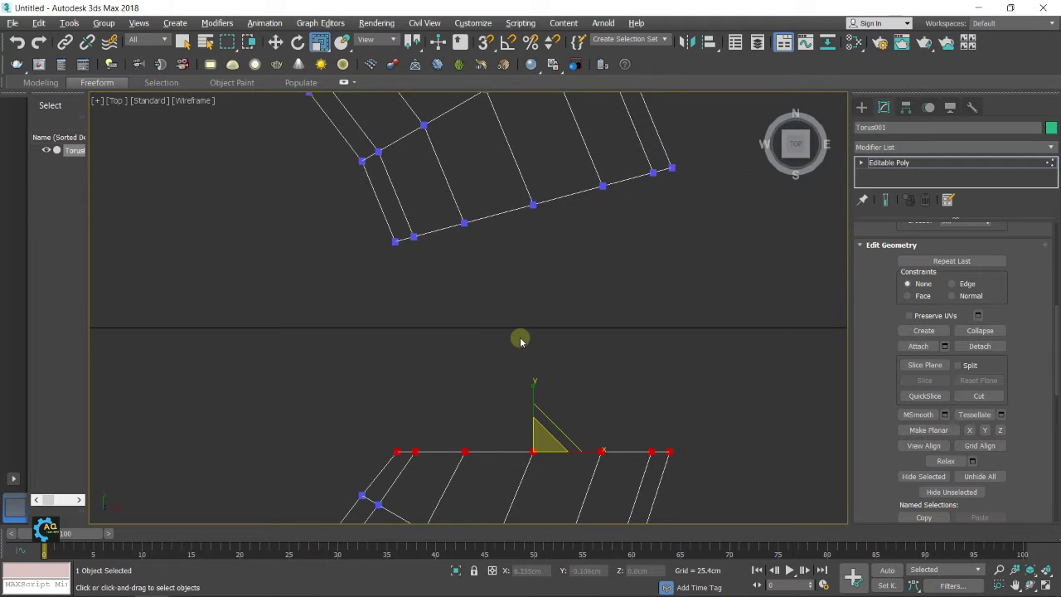
{"action": "scroll", "coordinate": [611, 189], "scroll_direction": "up", "scroll_amount": 4}
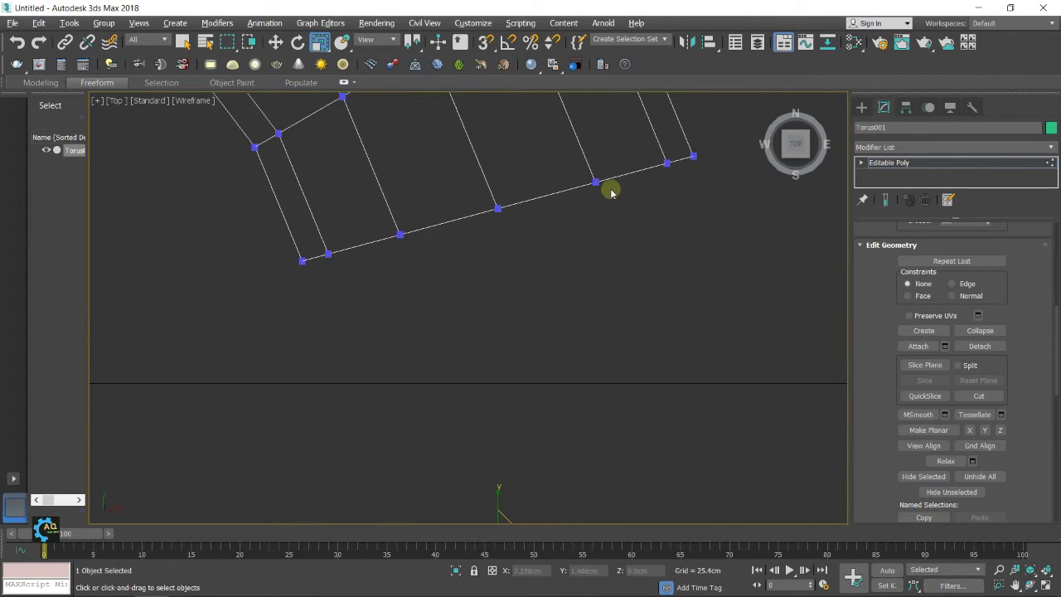
{"action": "left_click_drag", "start_coordinate": [758, 207], "coordinate": [455, 353]}
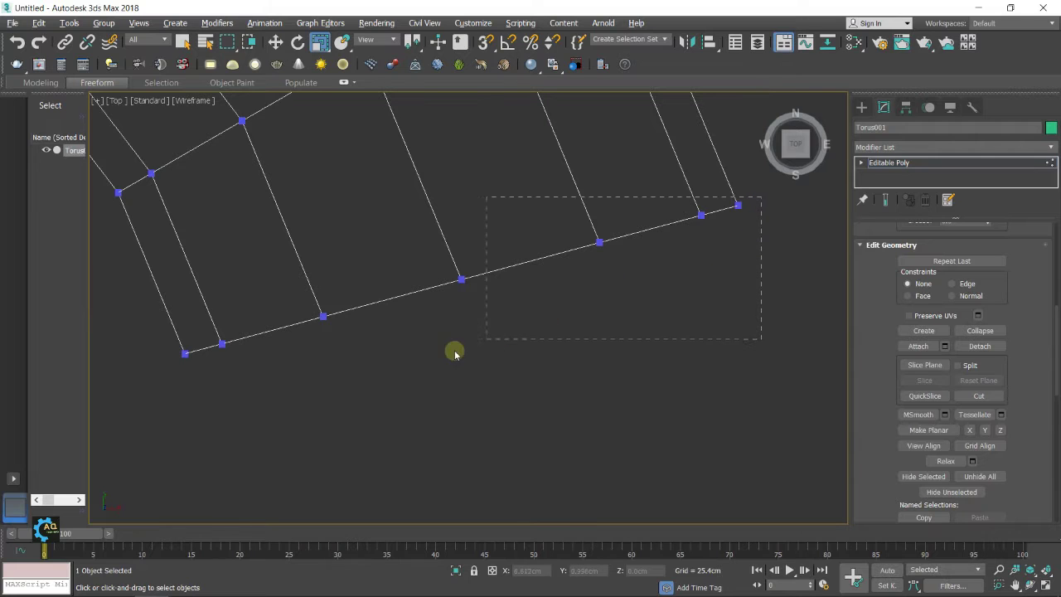
{"action": "left_click_drag", "start_coordinate": [279, 398], "coordinate": [172, 410]}
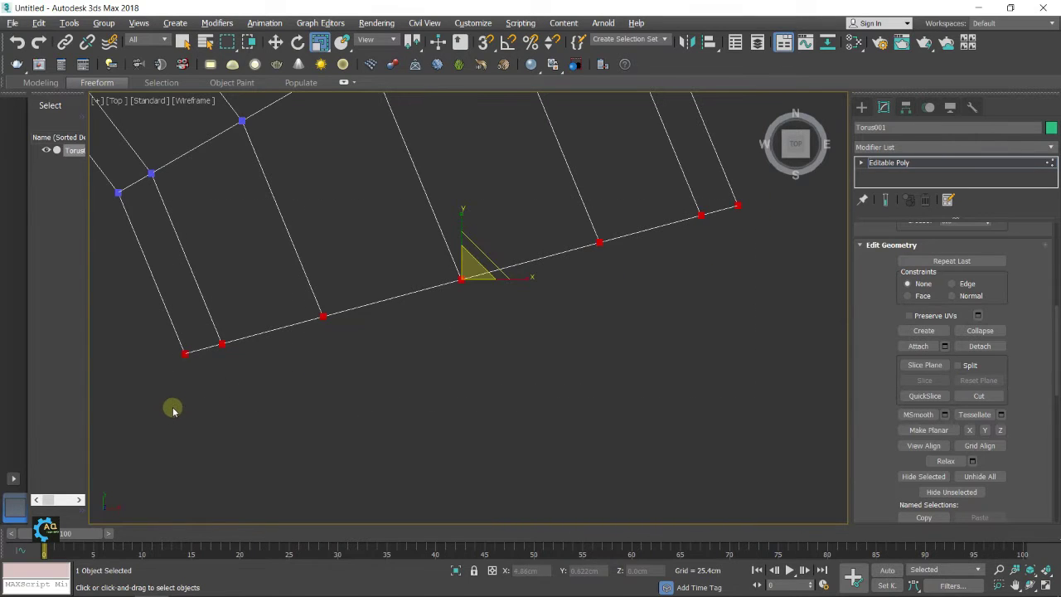
{"action": "left_click", "coordinate": [920, 431]}
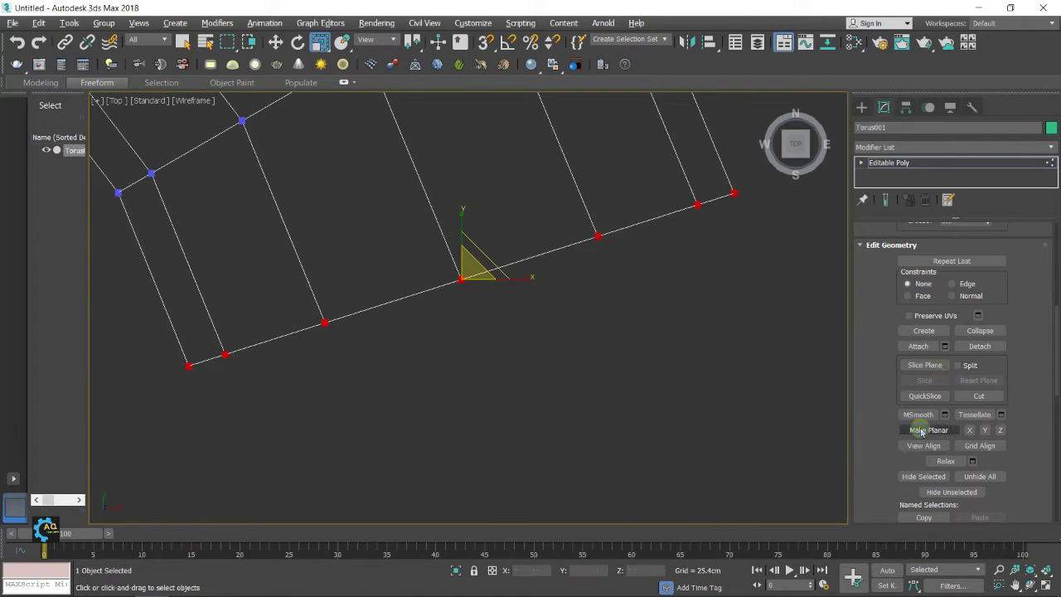
{"action": "left_click", "coordinate": [985, 430]}
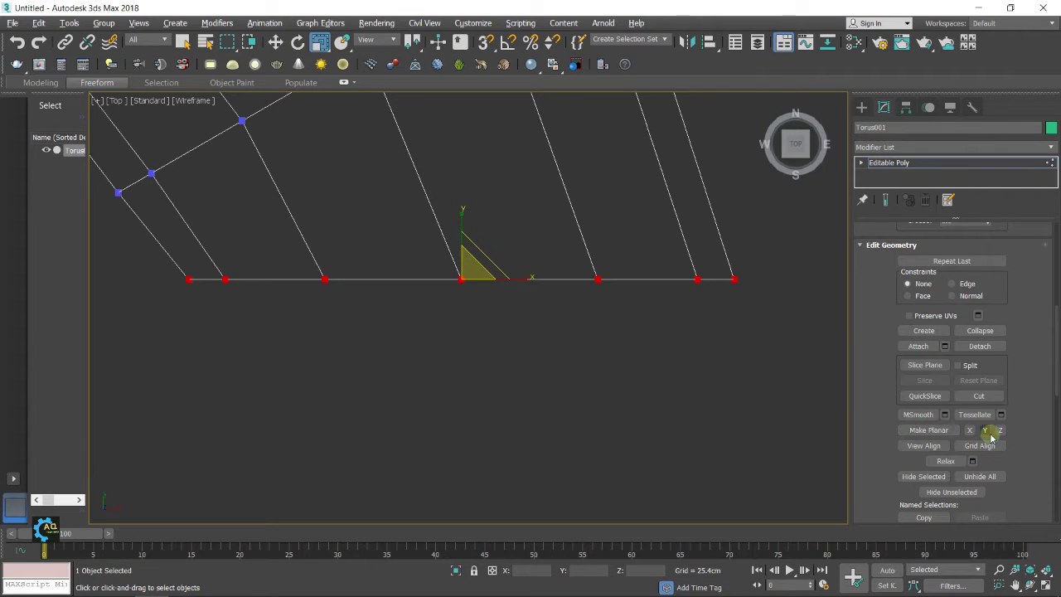
Select both flattened ends together, scale them along Y toward each other to narrow the gap, and clear the selection.
{"action": "scroll", "coordinate": [675, 355], "scroll_direction": "down", "scroll_amount": 3}
{"action": "middle_click_drag", "start_coordinate": [554, 241], "coordinate": [547, 308]}
{"action": "left_click_drag", "start_coordinate": [353, 360], "coordinate": [694, 440], "text": "shift"}
{"action": "middle_click_drag", "start_coordinate": [518, 245], "coordinate": [519, 308]}
{"action": "left_click_drag", "start_coordinate": [517, 301], "coordinate": [526, 363]}
{"action": "left_click", "coordinate": [755, 363]}
{"action": "scroll", "coordinate": [686, 398], "scroll_direction": "down", "scroll_amount": 10}
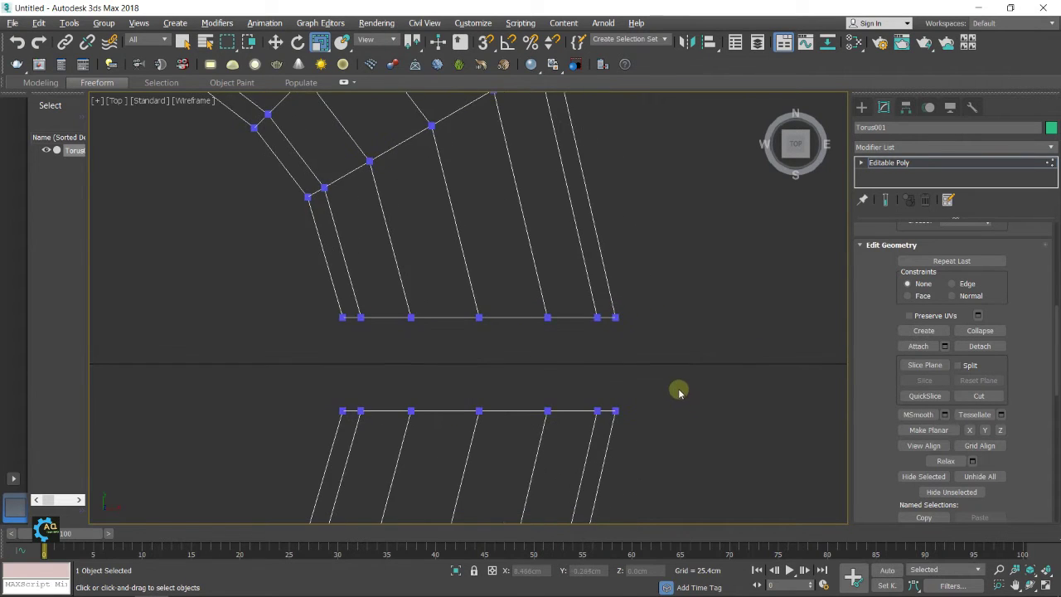
Switch to element-level editing in the Perspective view and select the whole ring as one element.
{"action": "key", "text": "alt+w"}
{"action": "scroll", "coordinate": [667, 359], "scroll_direction": "up", "scroll_amount": 3}
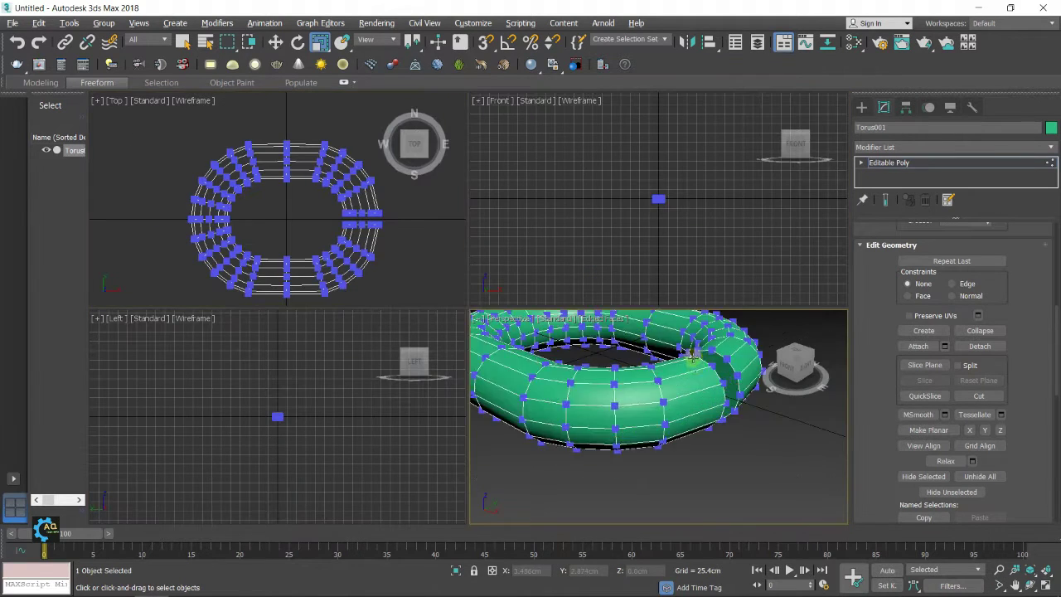
{"action": "key", "text": "alt+w"}
{"action": "mouse_move", "coordinate": [687, 368]}
{"action": "middle_mouse_down"}
{"action": "mouse_move", "coordinate": [635, 349]}
{"action": "mouse_move", "coordinate": [677, 414]}
{"action": "mouse_move", "coordinate": [585, 340]}
{"action": "mouse_move", "coordinate": [669, 359]}
{"action": "middle_mouse_up"}
{"action": "scroll", "coordinate": [668, 358], "scroll_direction": "down", "scroll_amount": 8}
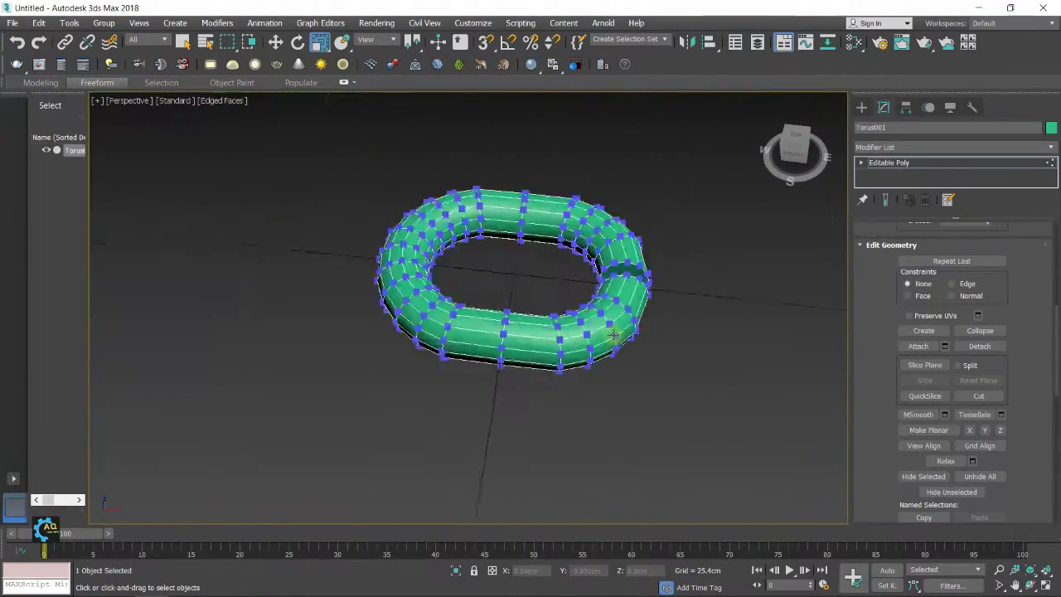
{"action": "scroll", "coordinate": [550, 320], "scroll_direction": "up", "scroll_amount": 4}
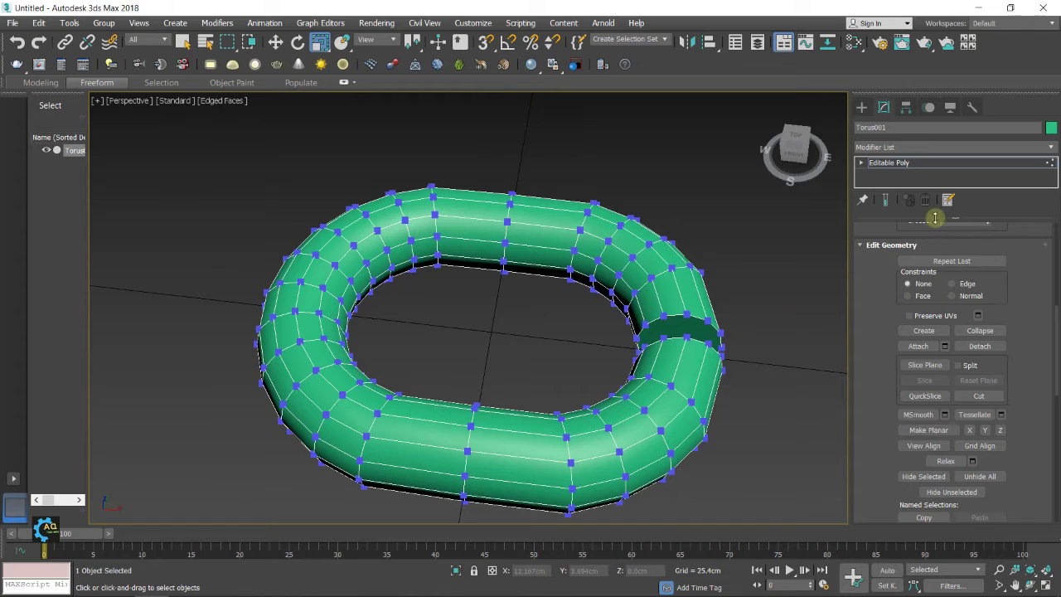
{"action": "scroll", "coordinate": [947, 237], "scroll_direction": "up", "scroll_amount": 6}
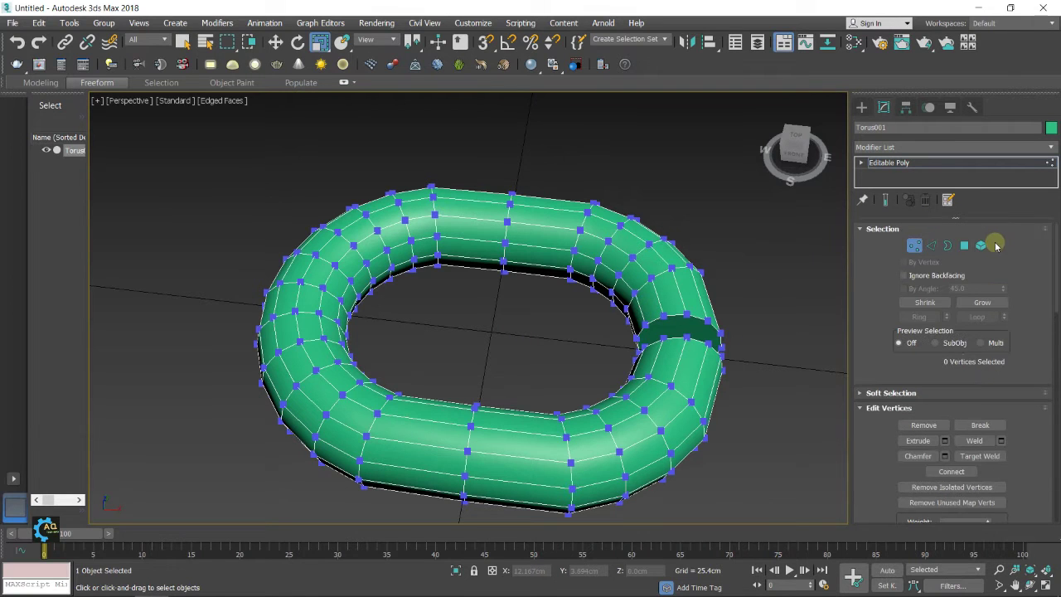
{"action": "left_click", "coordinate": [981, 246]}
{"action": "middle_click_drag", "start_coordinate": [742, 275], "coordinate": [549, 315], "text": "alt"}
{"action": "left_click", "coordinate": [612, 287]}
{"action": "scroll", "coordinate": [545, 307], "scroll_direction": "up", "scroll_amount": 2}
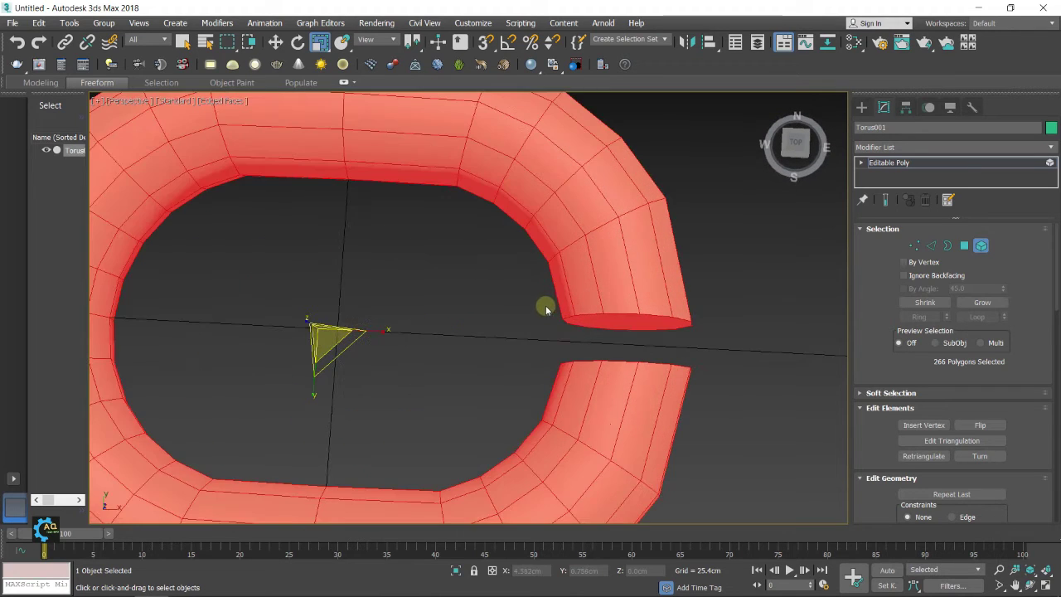
Copy the selected ring along X to about 8.74 cm with Clone To Element so it overlaps the first link.
{"action": "scroll", "coordinate": [533, 309], "scroll_direction": "down", "scroll_amount": 5}
{"action": "scroll", "coordinate": [530, 309], "scroll_direction": "up", "scroll_amount": 3}
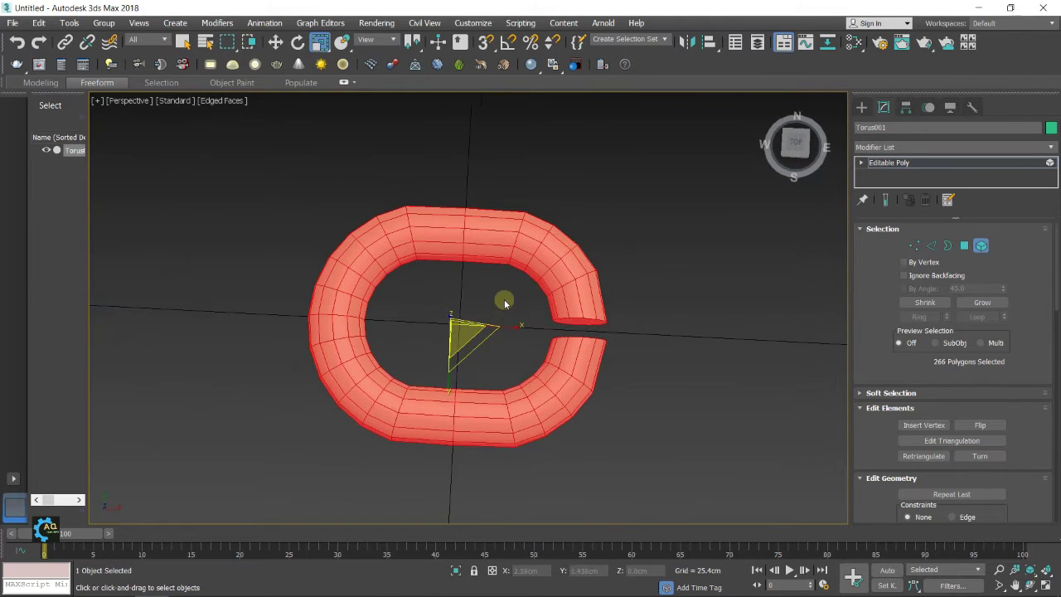
{"action": "left_click", "coordinate": [275, 42]}
{"action": "middle_click_drag", "start_coordinate": [530, 305], "coordinate": [509, 303]}
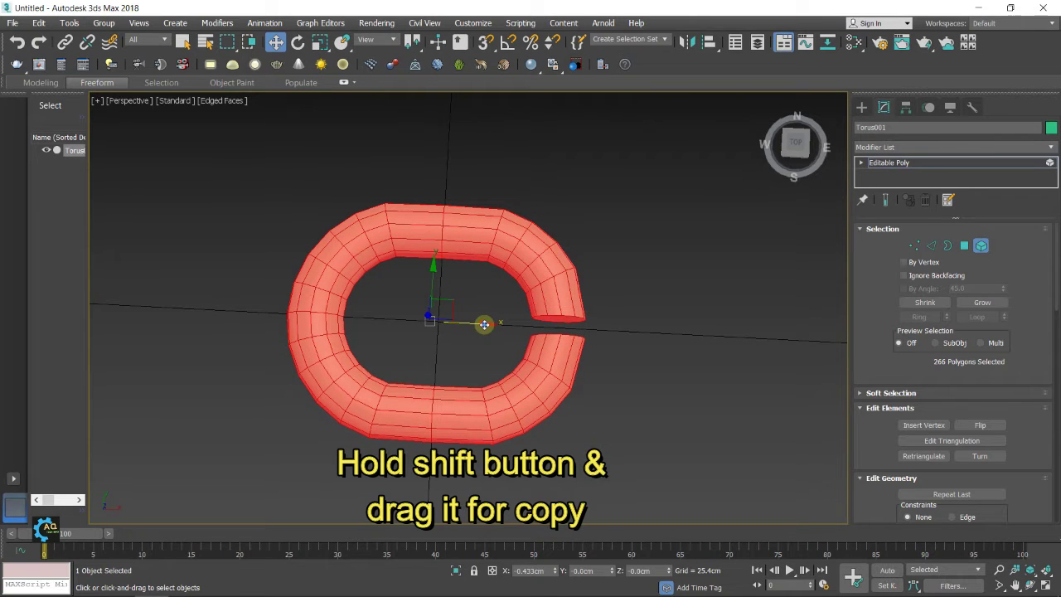
{"action": "left_click_drag", "start_coordinate": [484, 324], "coordinate": [663, 335], "text": "shift"}
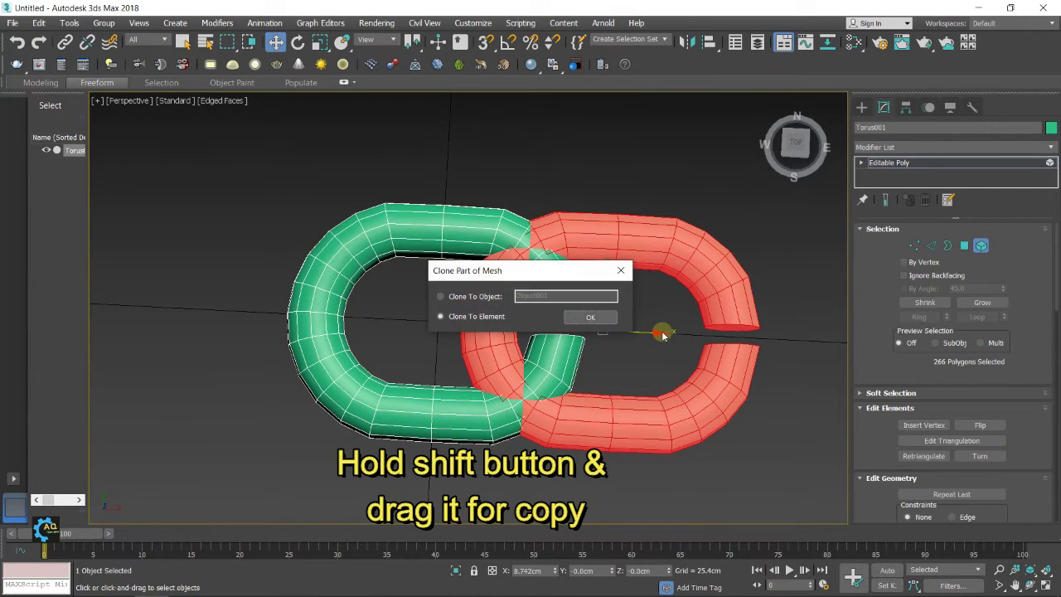
{"action": "left_click", "coordinate": [592, 317]}
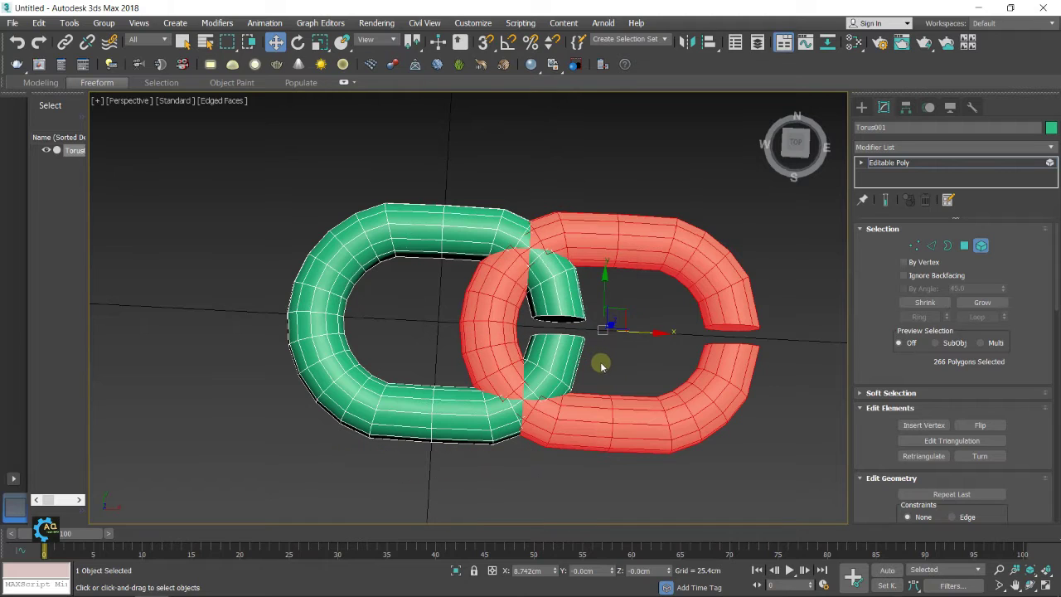
Rotate the copied link about X with angle snap on until it interlocks perpendicular to the first, and clear the selection.
{"action": "left_click", "coordinate": [297, 42]}
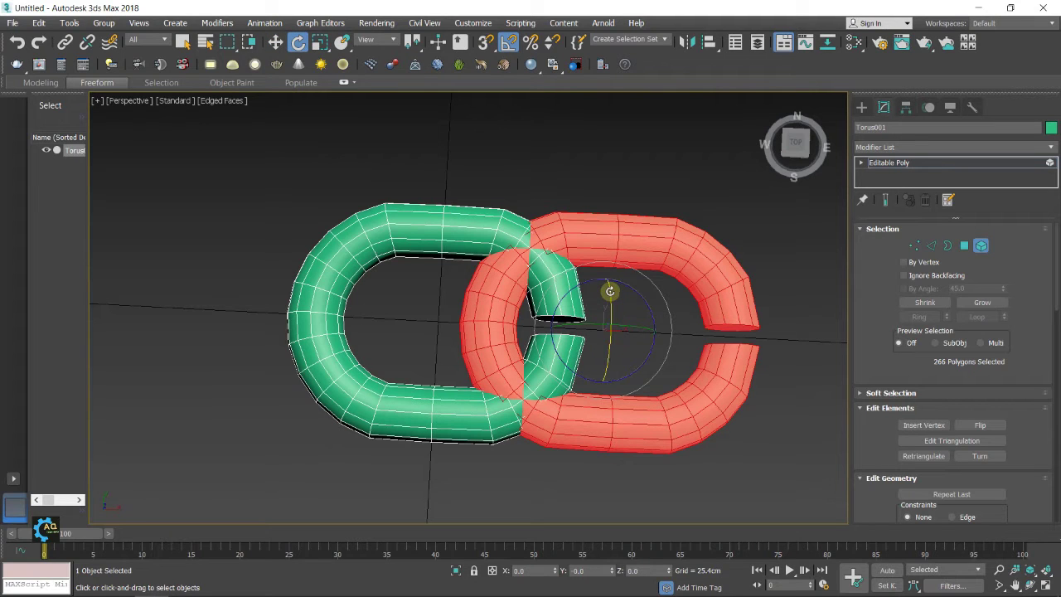
{"action": "left_click_drag", "start_coordinate": [609, 291], "coordinate": [617, 341]}
{"action": "middle_click_drag", "start_coordinate": [665, 427], "coordinate": [656, 382], "text": "alt"}
{"action": "left_click", "coordinate": [623, 448]}
{"action": "scroll", "coordinate": [611, 409], "scroll_direction": "down", "scroll_amount": 10}
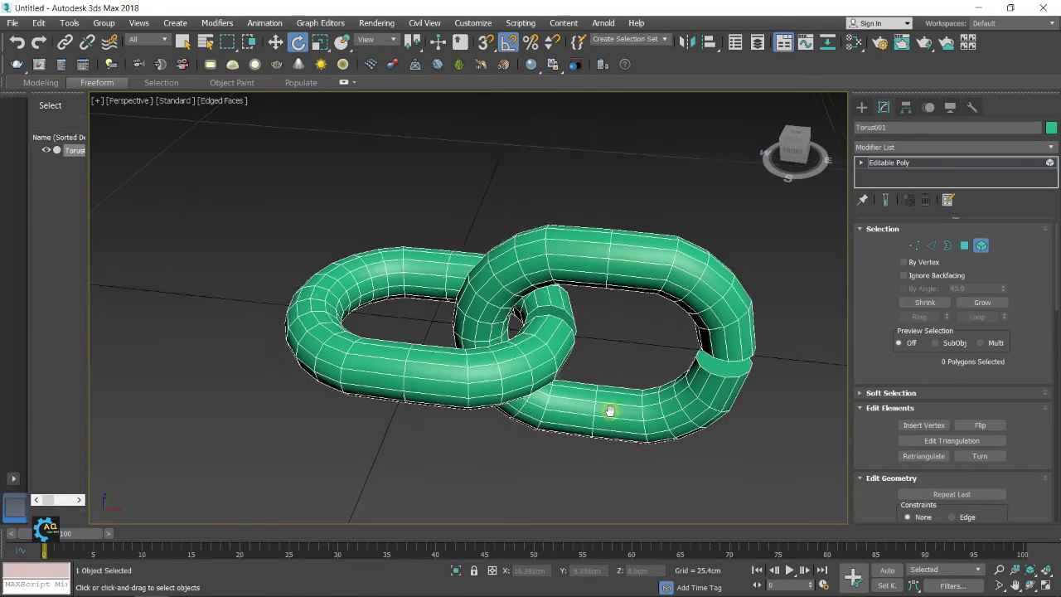
{"action": "middle_click_drag", "start_coordinate": [540, 356], "coordinate": [505, 344]}
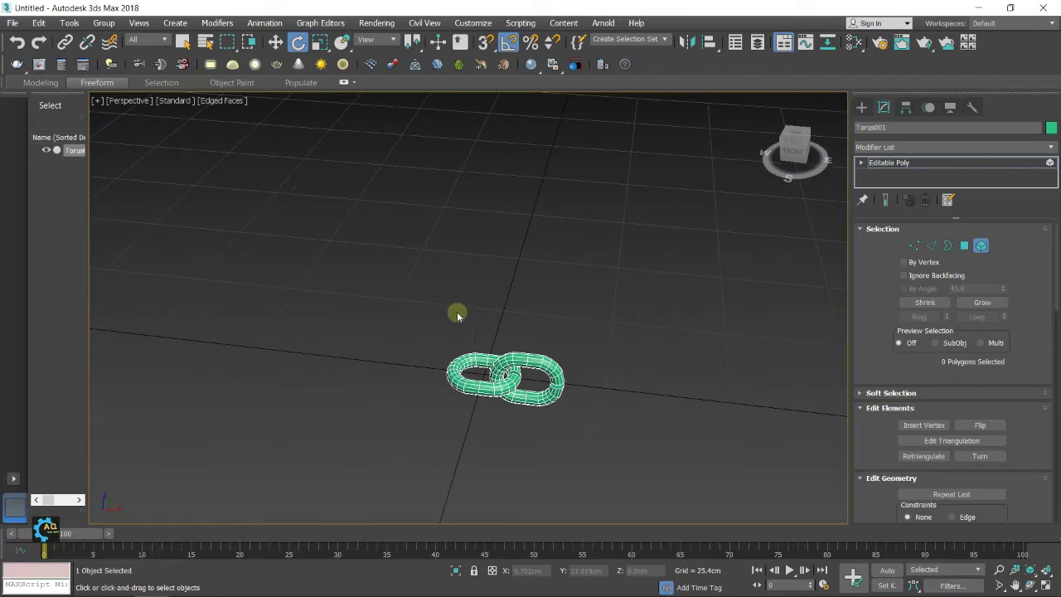
Select both link elements, activate the Move tool, and clear the element selection.
{"action": "left_click_drag", "start_coordinate": [646, 478], "coordinate": [646, 478]}
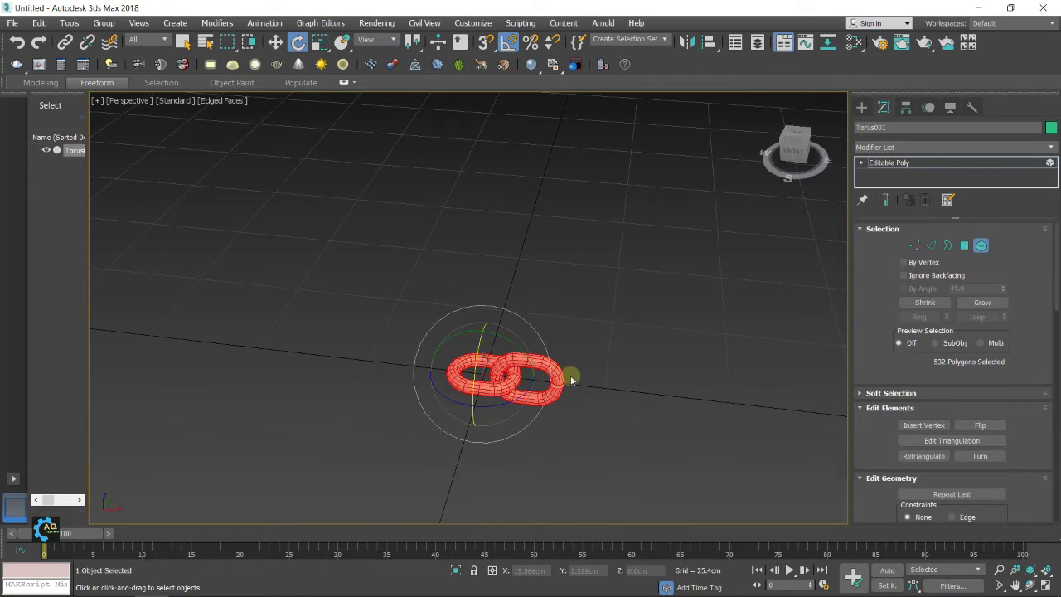
{"action": "left_click", "coordinate": [275, 42]}
{"action": "middle_click_drag", "start_coordinate": [586, 315], "coordinate": [574, 317], "text": "alt"}
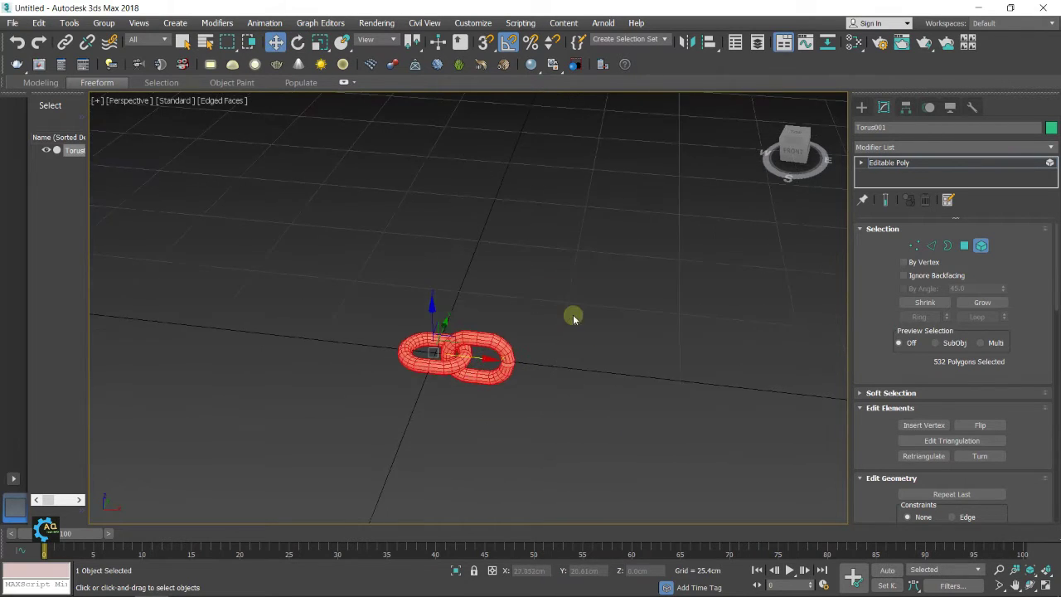
{"action": "middle_click_drag", "start_coordinate": [572, 383], "coordinate": [525, 395], "text": "alt"}
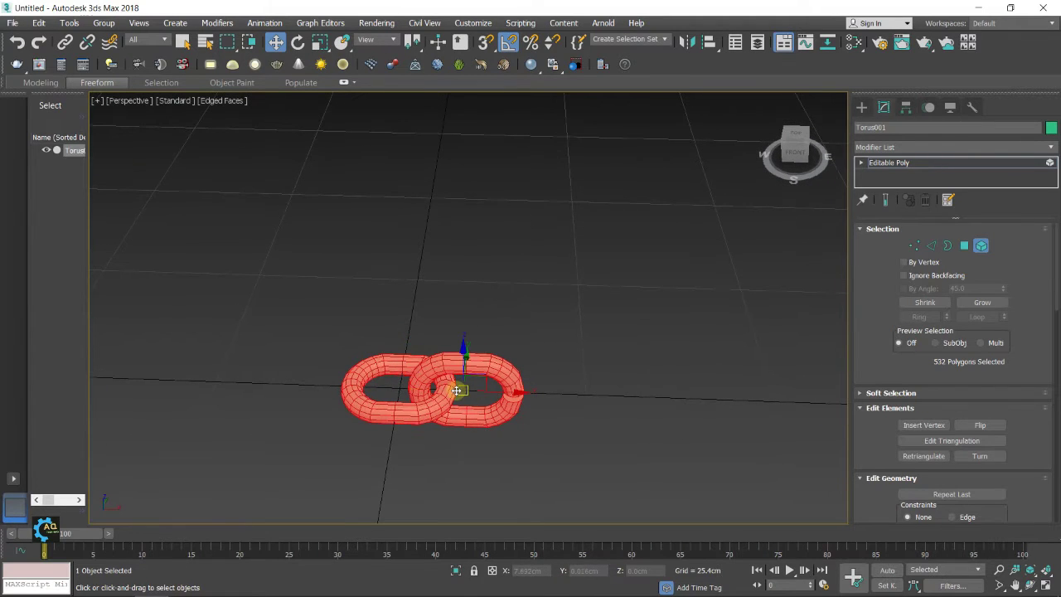
{"action": "middle_click_drag", "start_coordinate": [507, 390], "coordinate": [533, 390]}
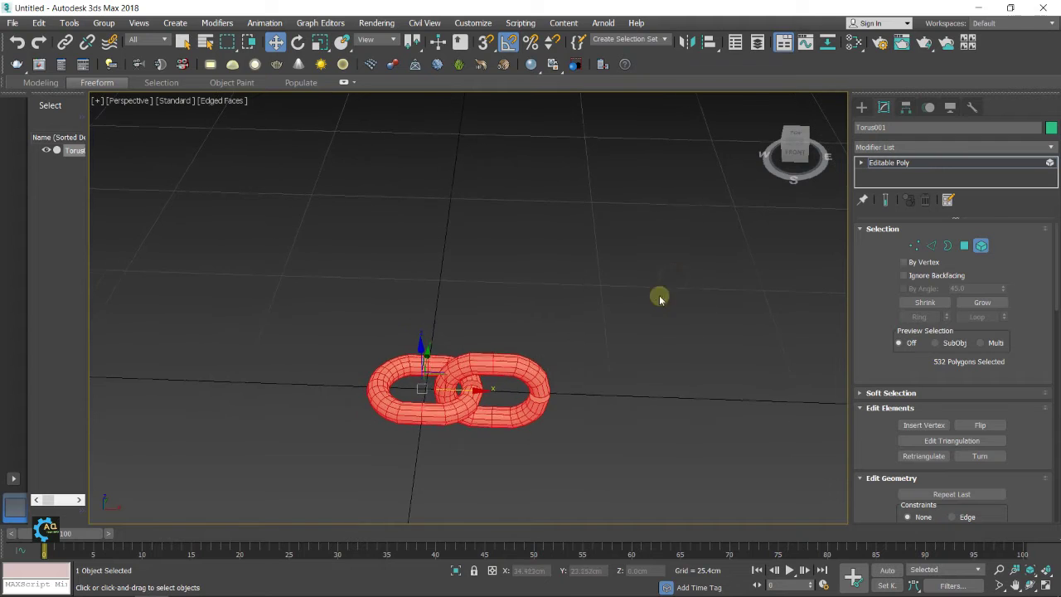
{"action": "left_click", "coordinate": [563, 329]}
Leave element editing, clone the two-link object along X at 18.457 cm spacing with 12 copies, and clear the selection.
{"action": "left_click", "coordinate": [862, 107]}
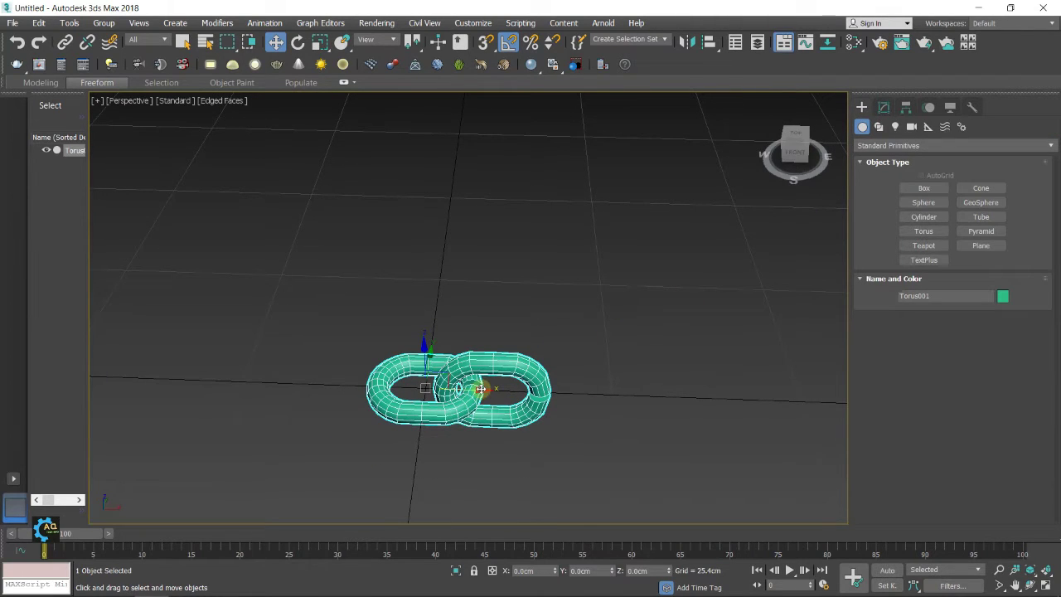
{"action": "left_click_drag", "start_coordinate": [481, 389], "coordinate": [615, 392], "text": "shift"}
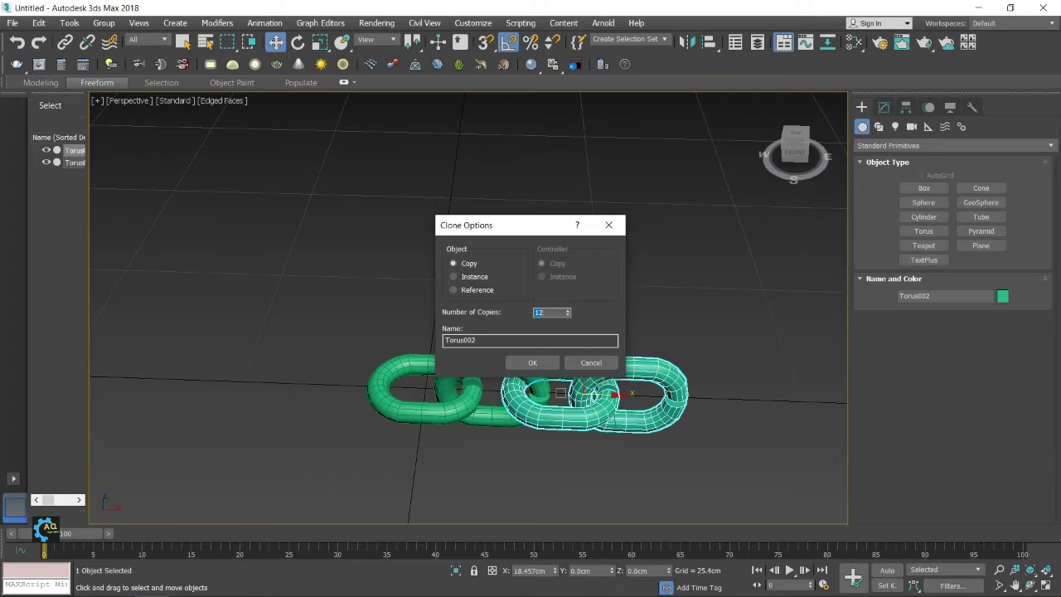
{"action": "left_click", "coordinate": [532, 362]}
{"action": "scroll", "coordinate": [492, 366], "scroll_direction": "down", "scroll_amount": 4}
{"action": "scroll", "coordinate": [491, 366], "scroll_direction": "down", "scroll_amount": 3}
{"action": "scroll", "coordinate": [591, 367], "scroll_direction": "up", "scroll_amount": 3}
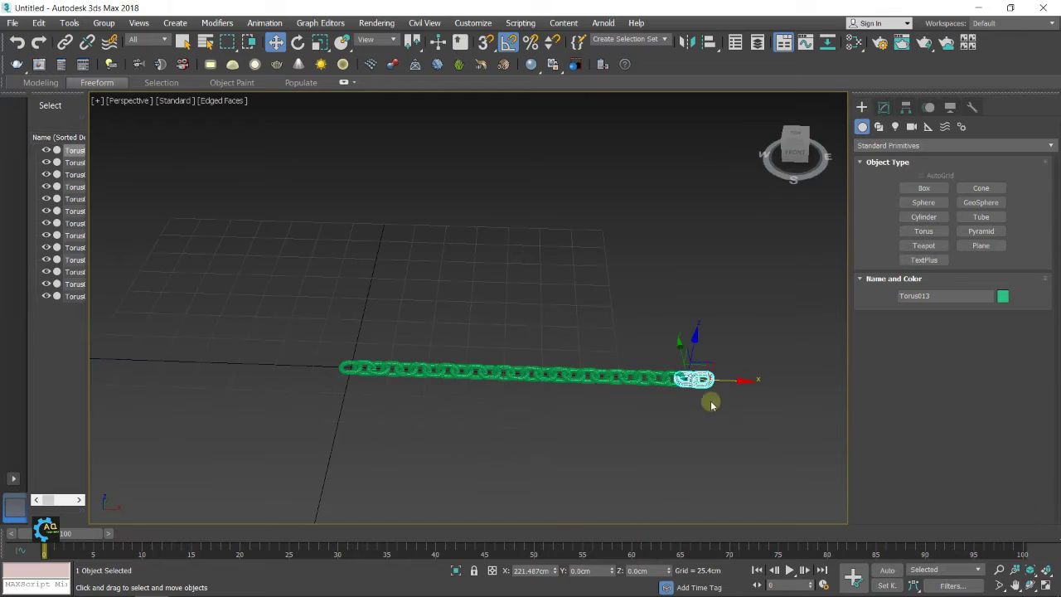
{"action": "middle_click_drag", "start_coordinate": [398, 325], "coordinate": [410, 342]}
{"action": "left_click", "coordinate": [521, 312]}
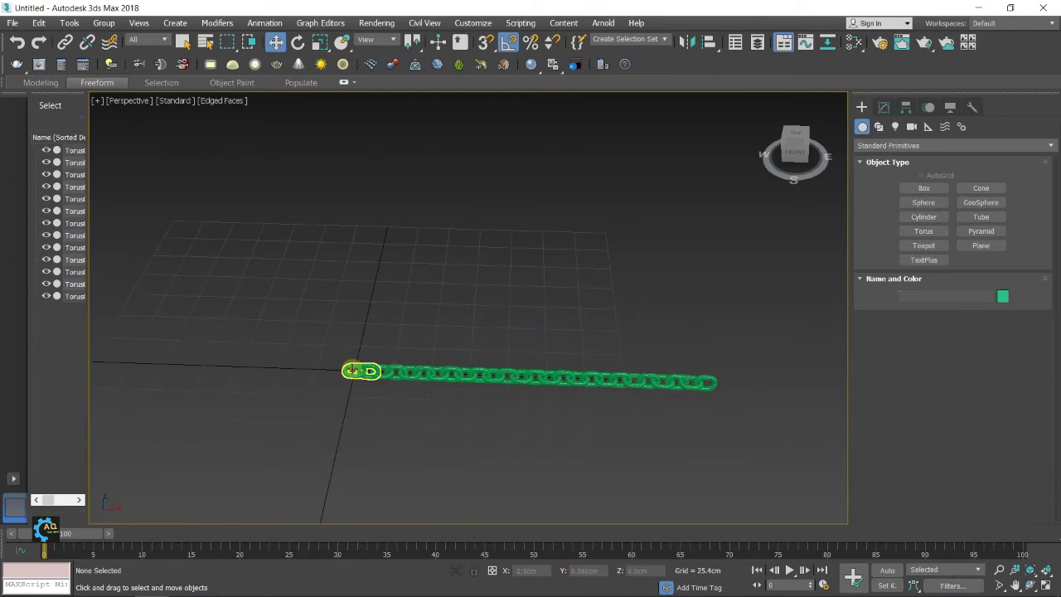
Attach all the copies, Torus002 to Torus013, to the first link pair Torus001 and clear the selection.
{"action": "left_click", "coordinate": [350, 370]}
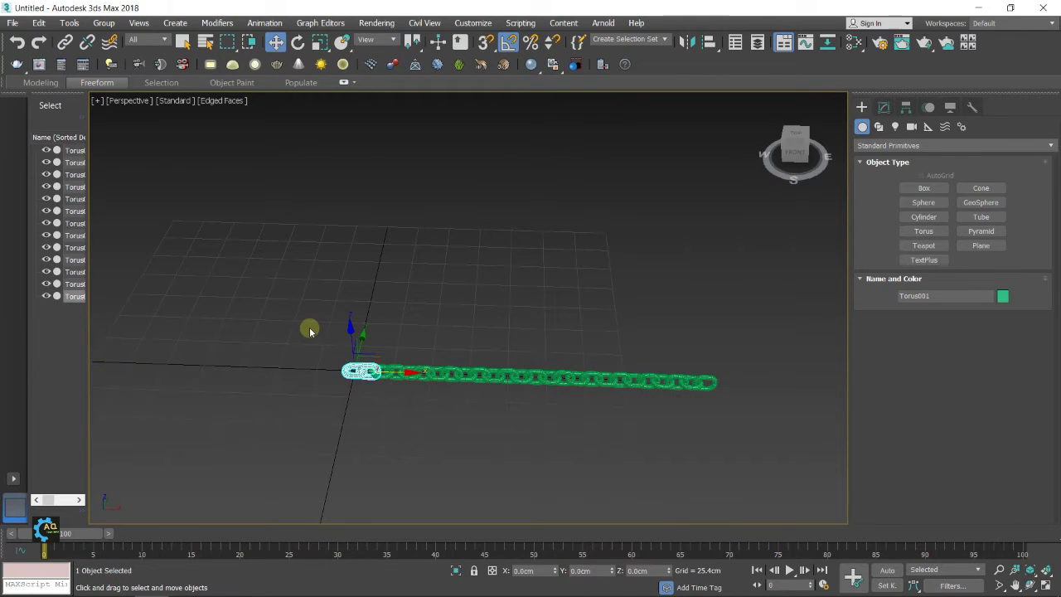
{"action": "left_click", "coordinate": [883, 108]}
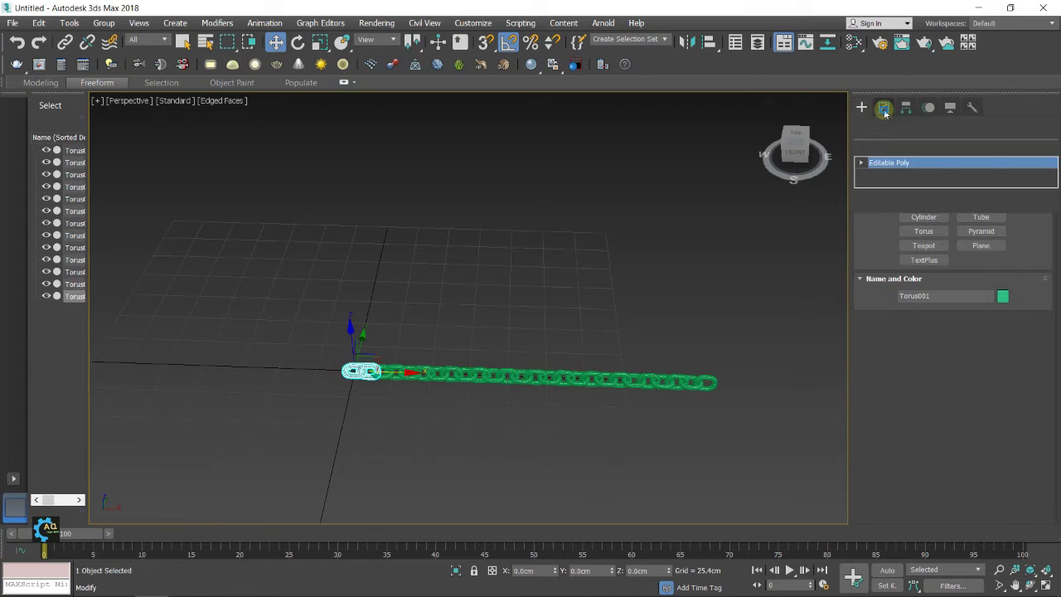
{"action": "scroll", "coordinate": [947, 397], "scroll_direction": "down", "scroll_amount": 1}
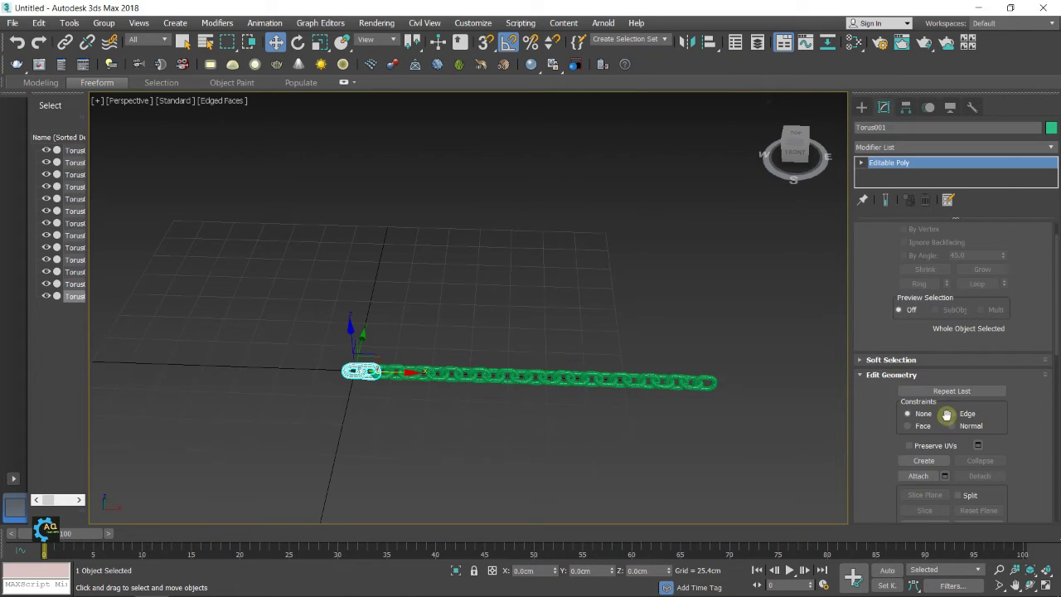
{"action": "left_click", "coordinate": [945, 477]}
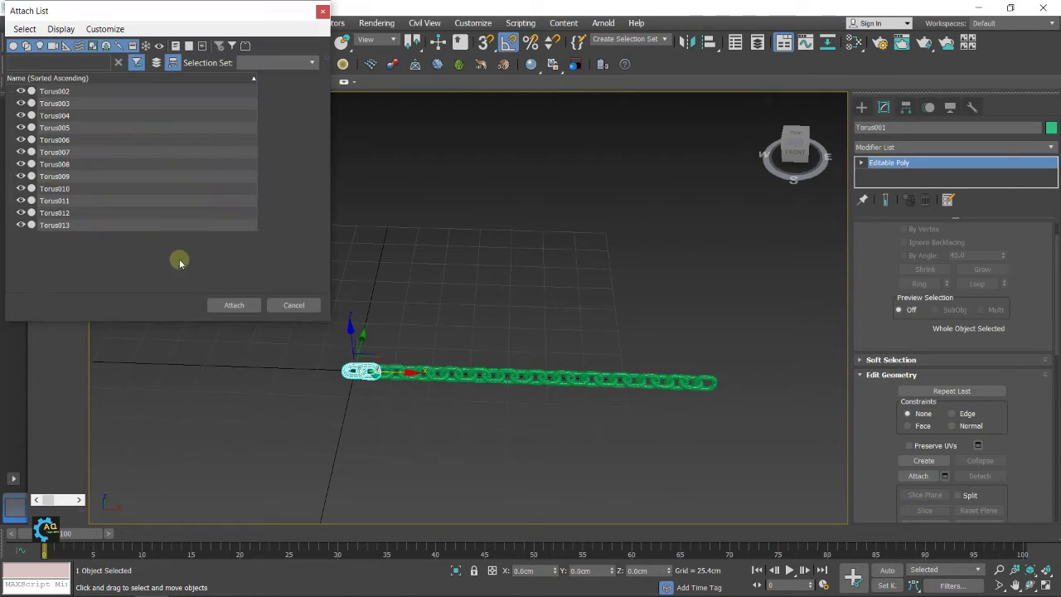
{"action": "left_click", "coordinate": [67, 225]}
{"action": "key", "text": "ctrl+a"}
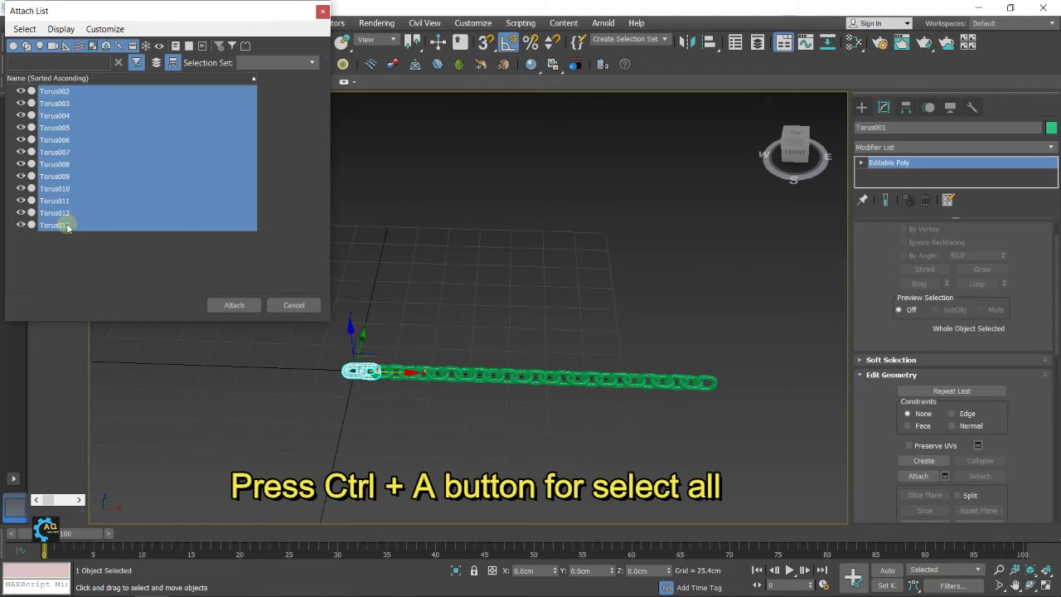
{"action": "left_click", "coordinate": [230, 304]}
{"action": "left_click", "coordinate": [526, 287]}
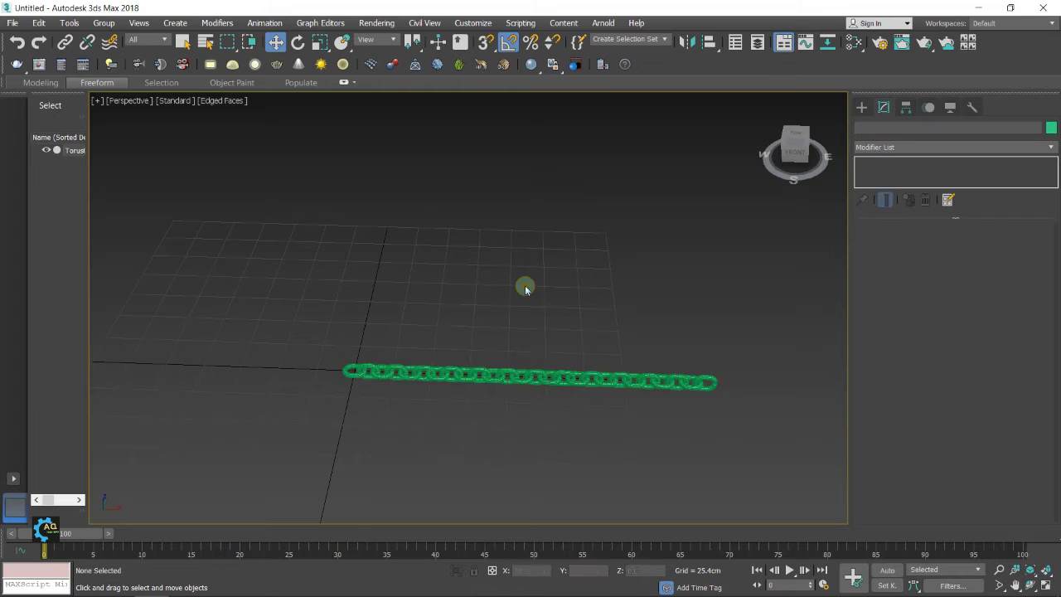
Move the whole chain along X to -104.426 cm to centre it on the grid, and deselect it.
{"action": "middle_click_drag", "start_coordinate": [482, 367], "coordinate": [514, 364]}
{"action": "left_click", "coordinate": [482, 376]}
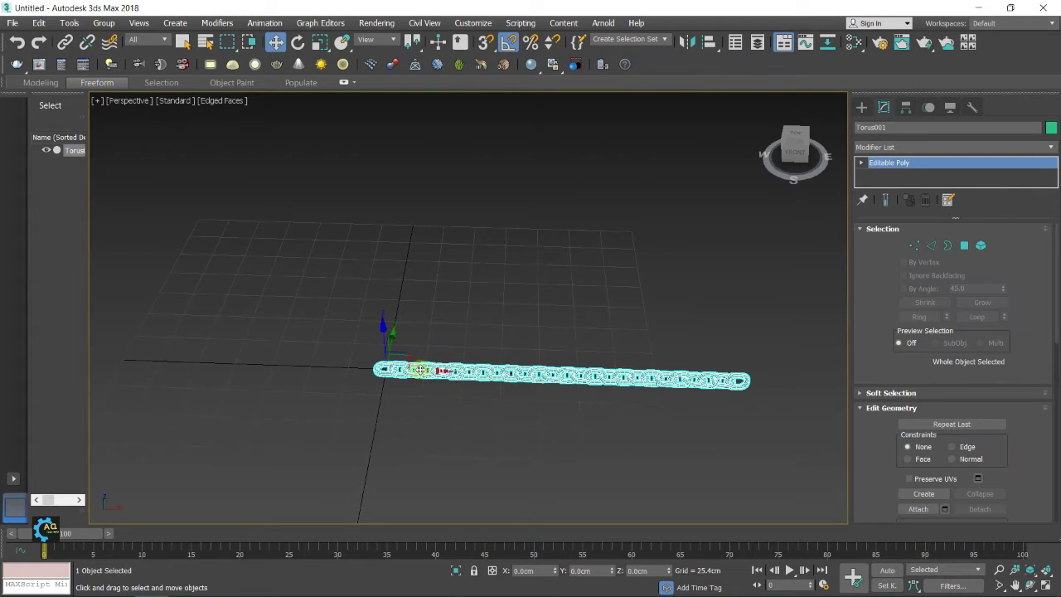
{"action": "left_click_drag", "start_coordinate": [431, 370], "coordinate": [272, 367]}
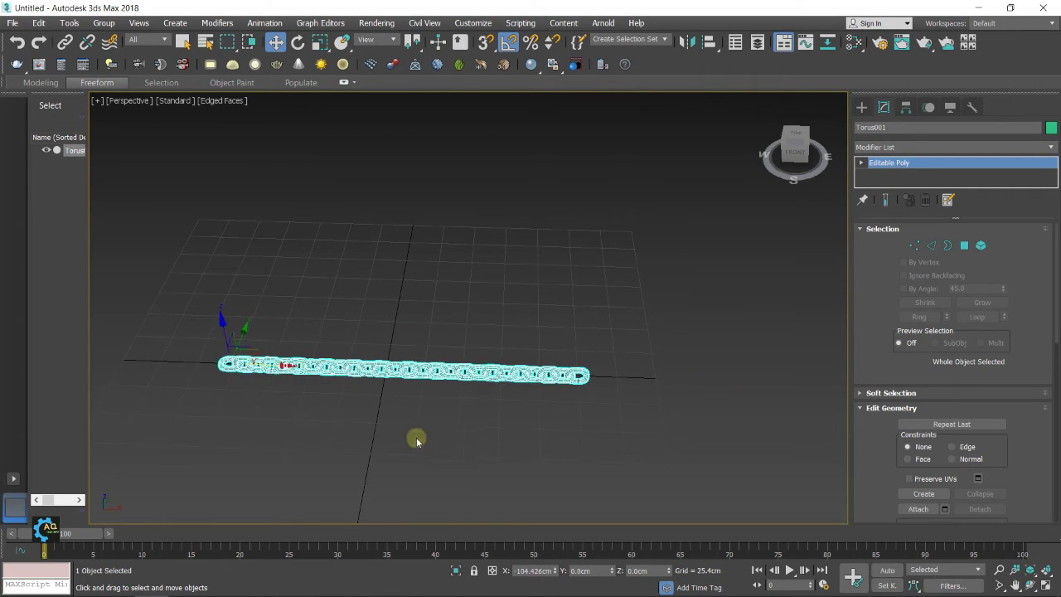
{"action": "middle_click_drag", "start_coordinate": [415, 438], "coordinate": [509, 403]}
{"action": "left_click", "coordinate": [386, 410]}
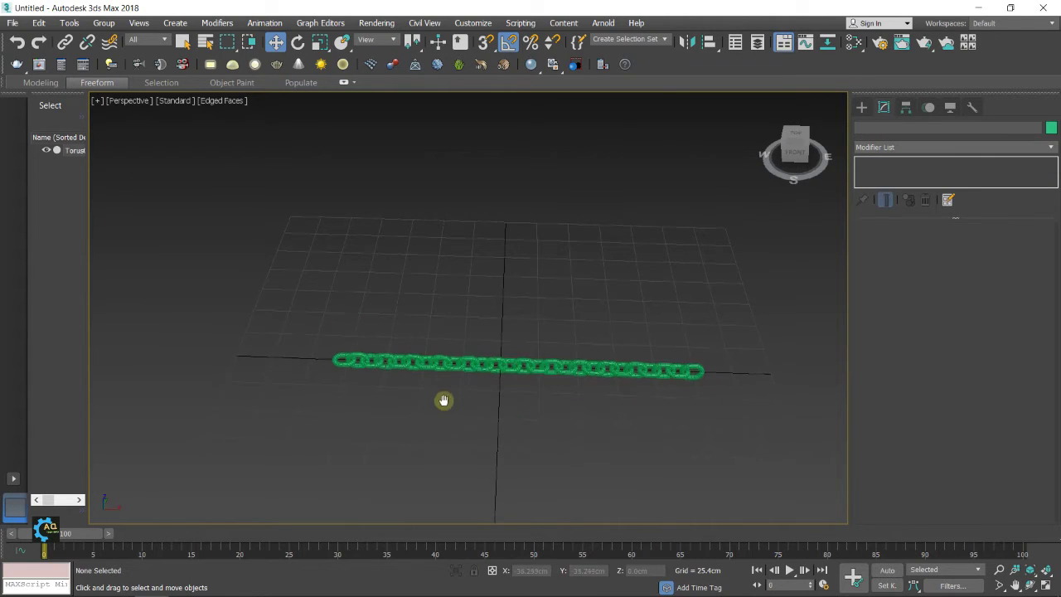
Hide the chain object in the scene and clear the selection.
{"action": "scroll", "coordinate": [444, 400], "scroll_direction": "up", "scroll_amount": 2}
{"action": "left_click", "coordinate": [372, 342]}
{"action": "mouse_move", "coordinate": [509, 410]}
{"action": "middle_mouse_down"}
{"action": "mouse_move", "coordinate": [513, 437]}
{"action": "mouse_move", "coordinate": [504, 425]}
{"action": "middle_mouse_up"}
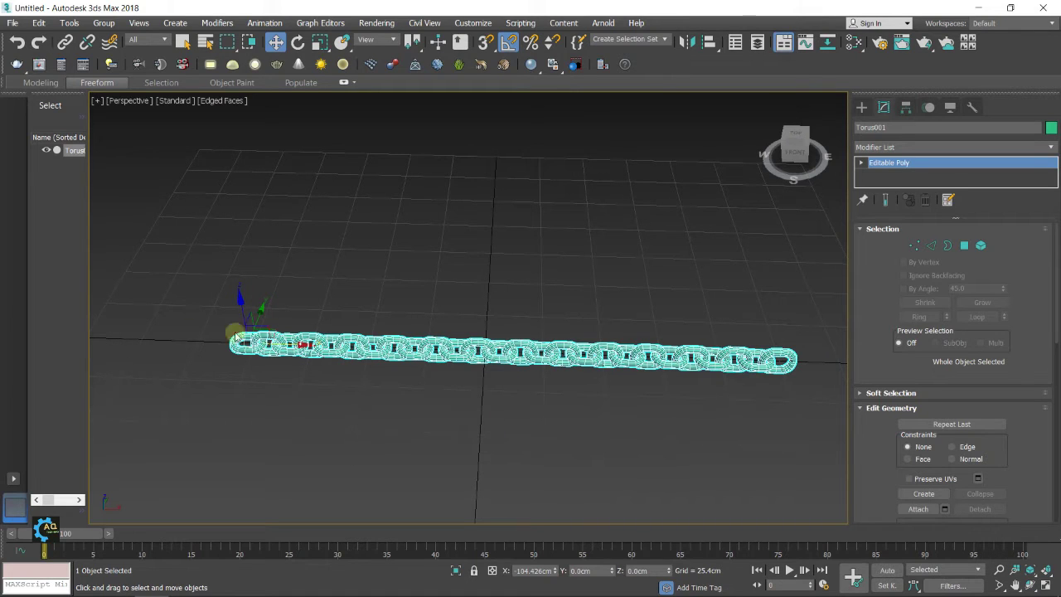
{"action": "left_click", "coordinate": [46, 150]}
{"action": "middle_click_drag", "start_coordinate": [511, 388], "coordinate": [580, 384]}
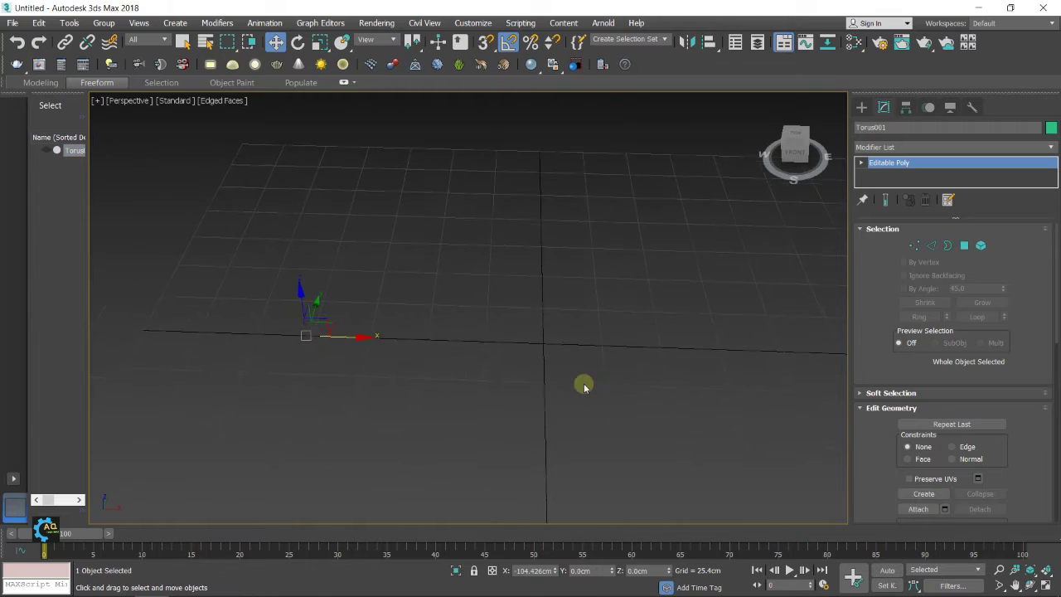
{"action": "left_click", "coordinate": [490, 360]}
Draw an open five-point Line spline with corner vertices across the grid, crossing over itself near its two ends.
{"action": "left_click", "coordinate": [862, 109]}
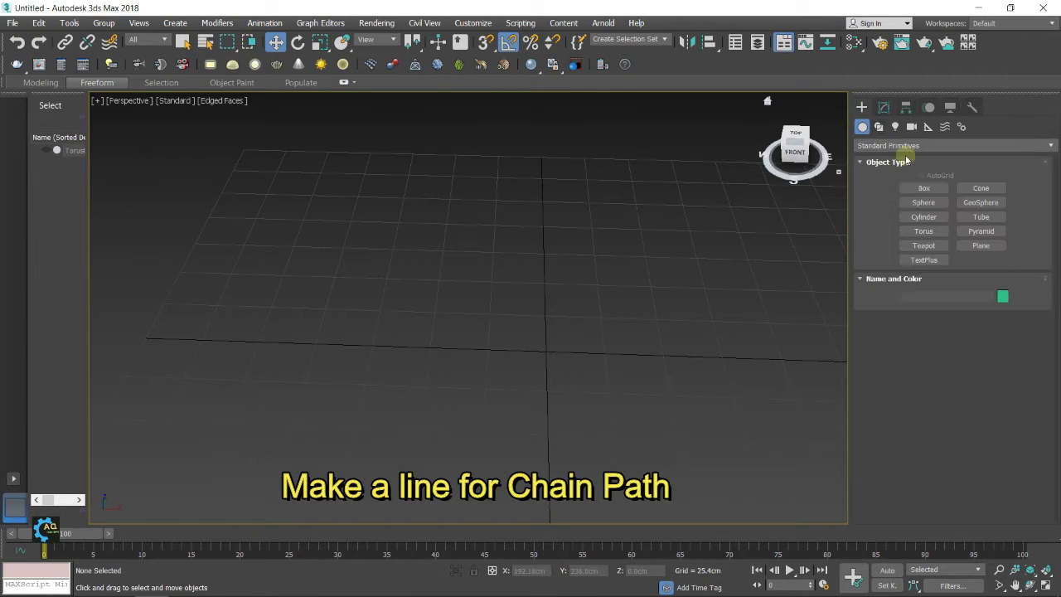
{"action": "left_click", "coordinate": [878, 127]}
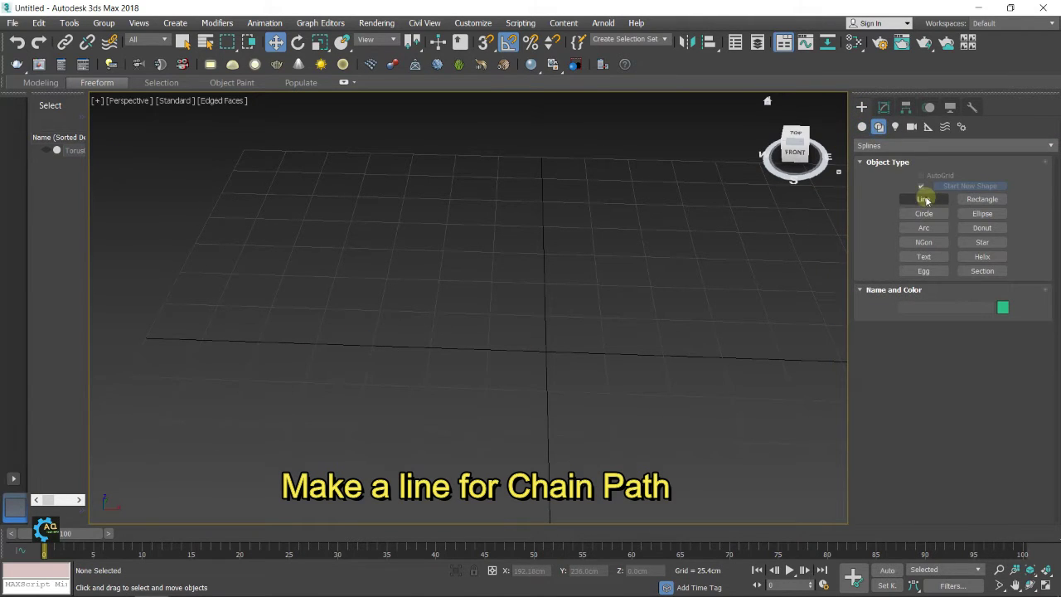
{"action": "left_click", "coordinate": [923, 199]}
{"action": "scroll", "coordinate": [547, 355], "scroll_direction": "down", "scroll_amount": 5}
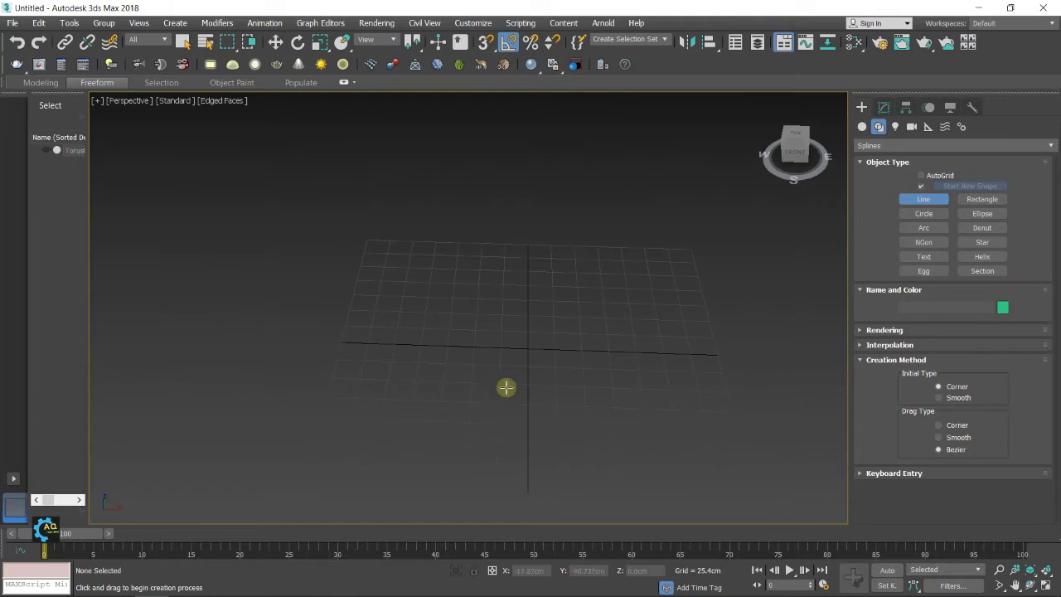
{"action": "left_click", "coordinate": [503, 455]}
{"action": "left_click", "coordinate": [463, 331]}
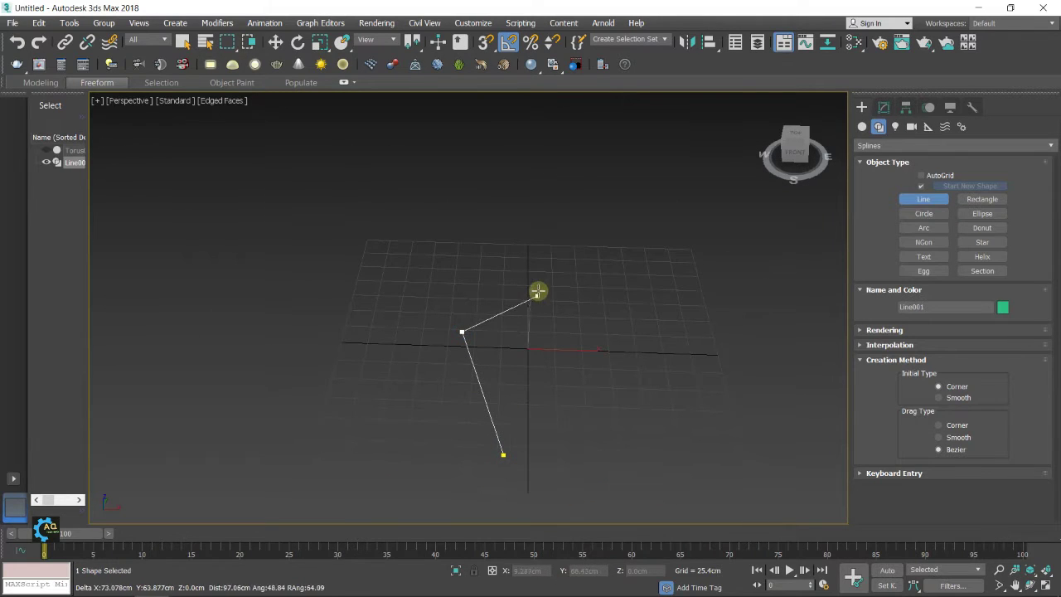
{"action": "left_click", "coordinate": [539, 284]}
{"action": "left_click", "coordinate": [616, 355]}
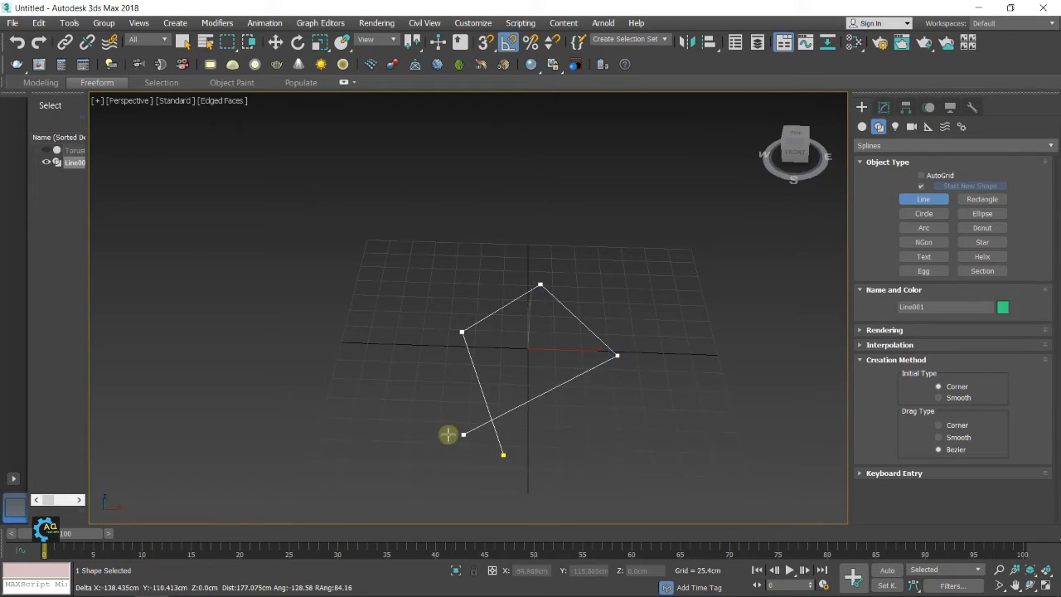
{"action": "left_click", "coordinate": [452, 442]}
{"action": "middle_click_drag", "start_coordinate": [542, 424], "coordinate": [580, 328]}
{"action": "right_click", "coordinate": [549, 457]}
Fillet the three inner vertices of the line by about 66 cm so its corners become a rounded loop.
{"action": "left_click", "coordinate": [884, 107]}
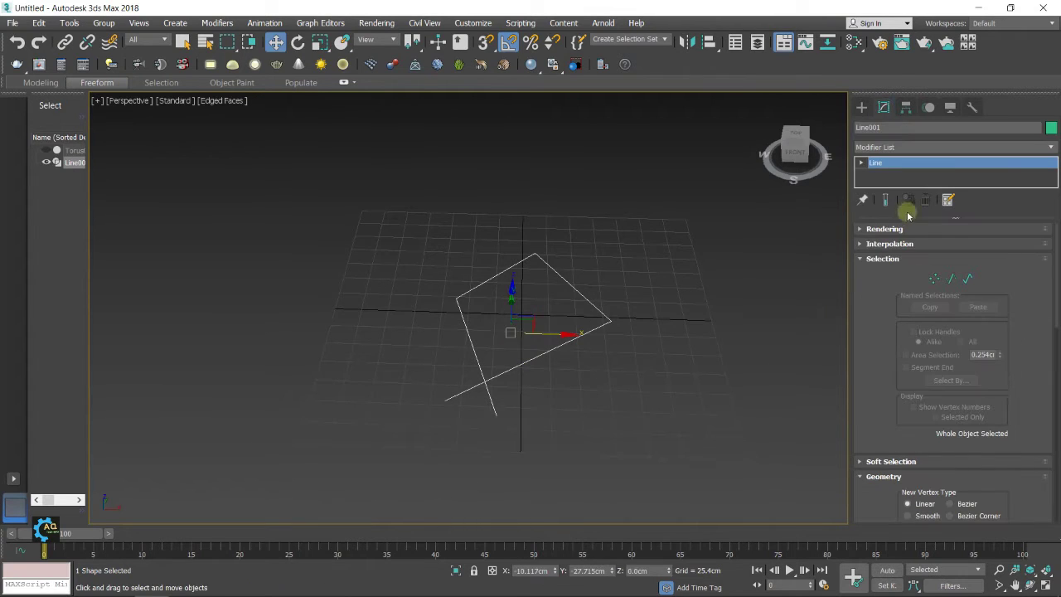
{"action": "left_click", "coordinate": [932, 280]}
{"action": "left_click_drag", "start_coordinate": [653, 235], "coordinate": [420, 365]}
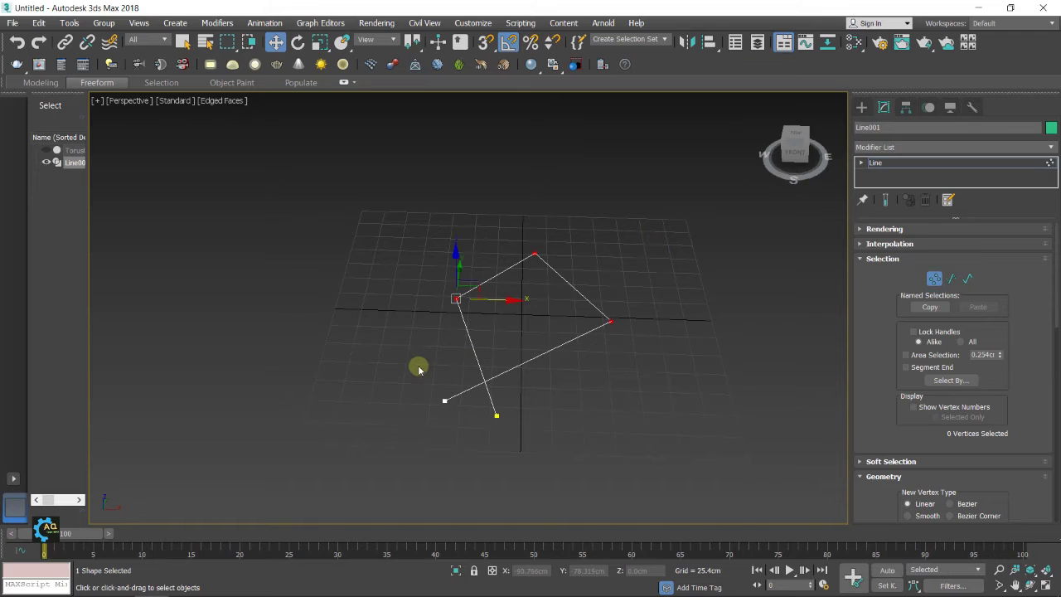
{"action": "scroll", "coordinate": [545, 331], "scroll_direction": "up", "scroll_amount": 5}
{"action": "middle_click_drag", "start_coordinate": [544, 332], "coordinate": [540, 343]}
{"action": "scroll", "coordinate": [954, 493], "scroll_direction": "down", "scroll_amount": 8}
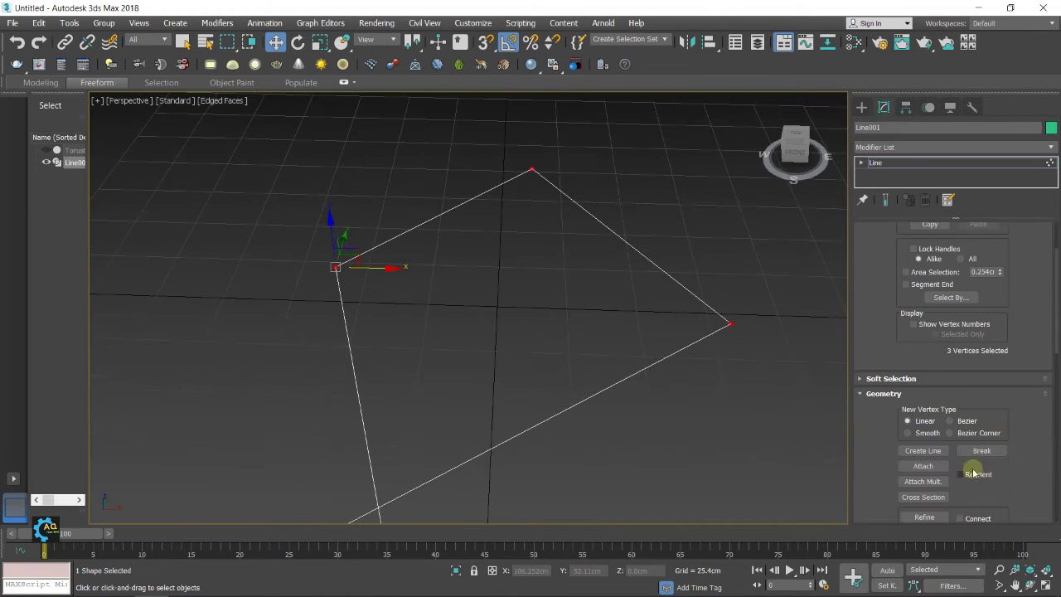
{"action": "scroll", "coordinate": [950, 466], "scroll_direction": "down", "scroll_amount": 2}
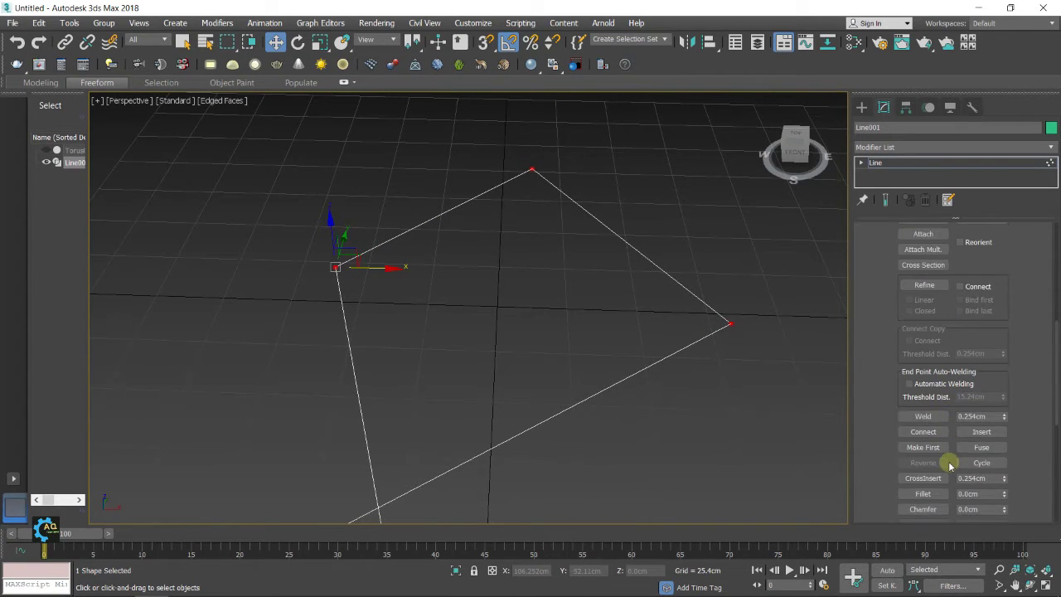
{"action": "left_click", "coordinate": [929, 478]}
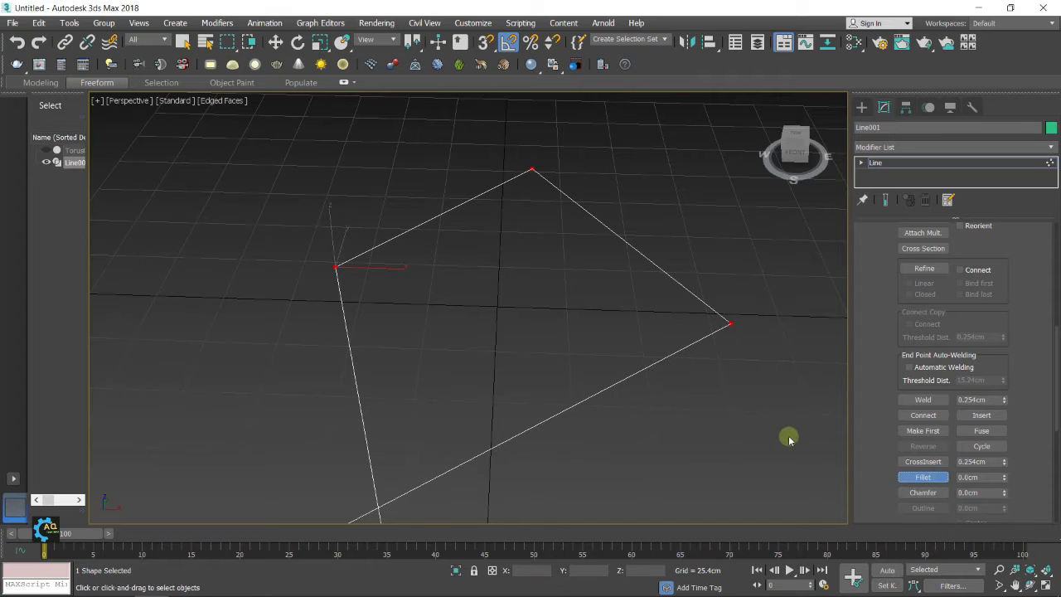
{"action": "left_click_drag", "start_coordinate": [730, 325], "coordinate": [687, 141]}
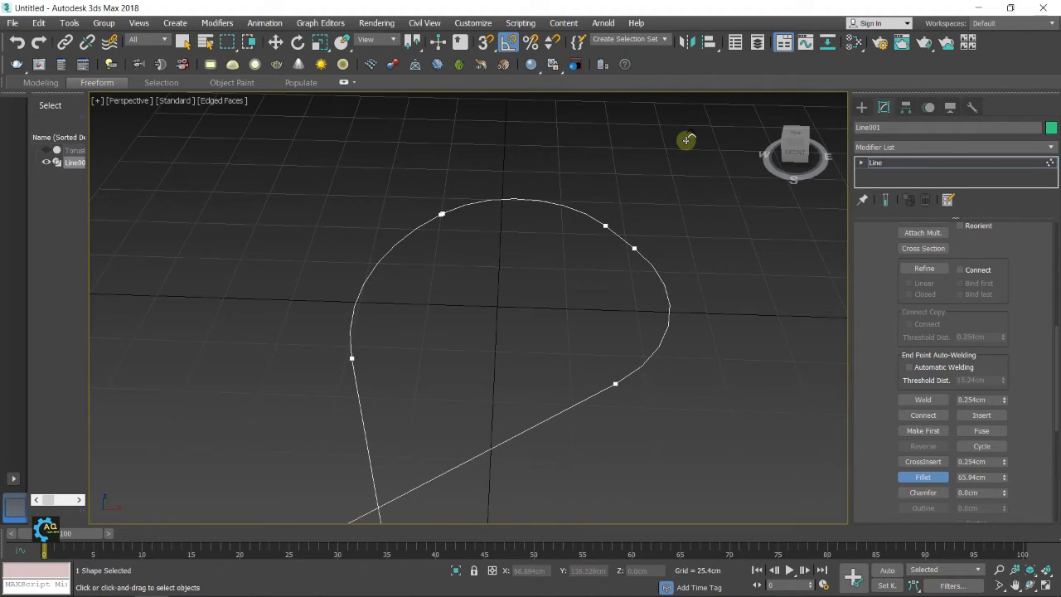
Raise the line's last end vertex to about 19.4 cm in Z and the nearest curve vertex to about 5.4 cm.
{"action": "scroll", "coordinate": [692, 356], "scroll_direction": "down", "scroll_amount": 3}
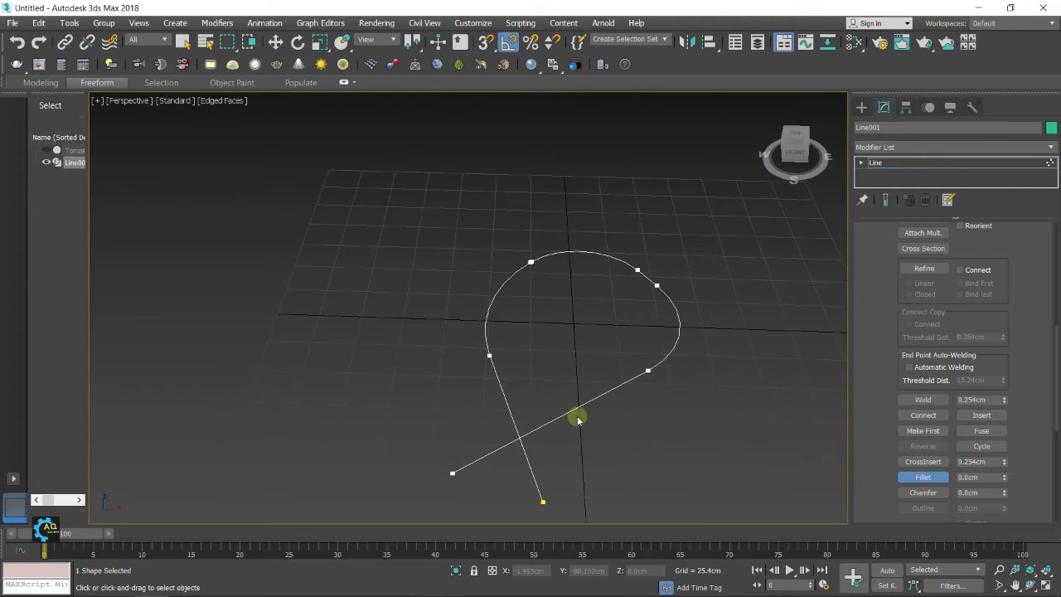
{"action": "middle_click_drag", "start_coordinate": [578, 416], "coordinate": [485, 386], "text": "alt"}
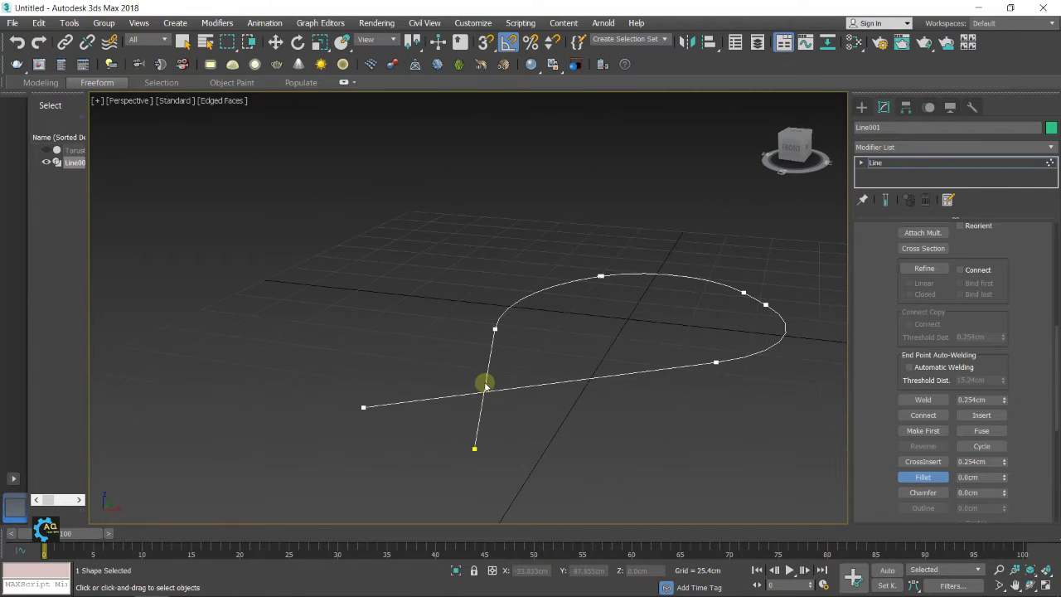
{"action": "left_click", "coordinate": [363, 407]}
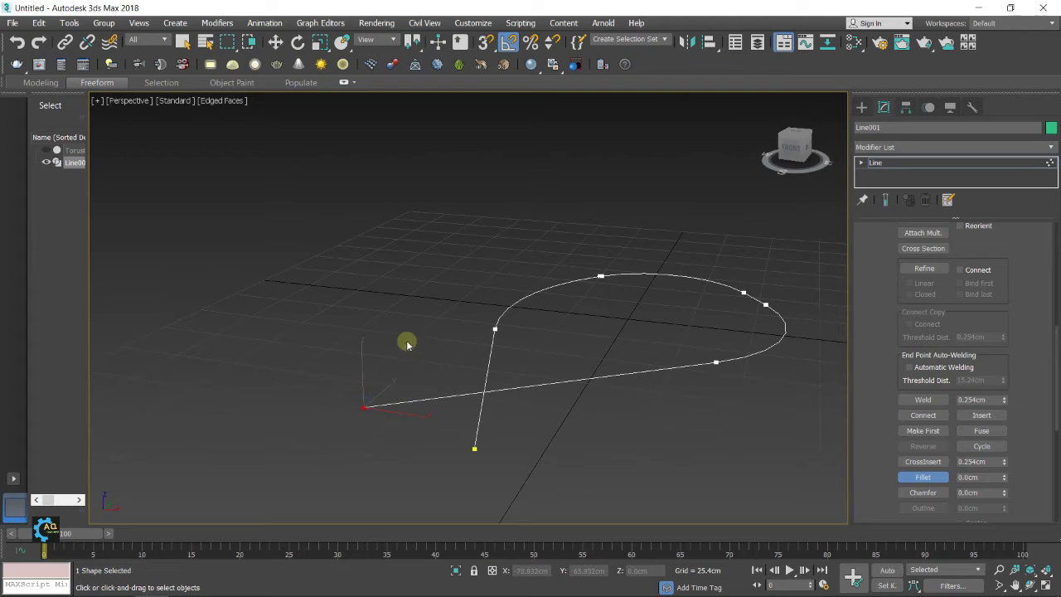
{"action": "left_click", "coordinate": [273, 42]}
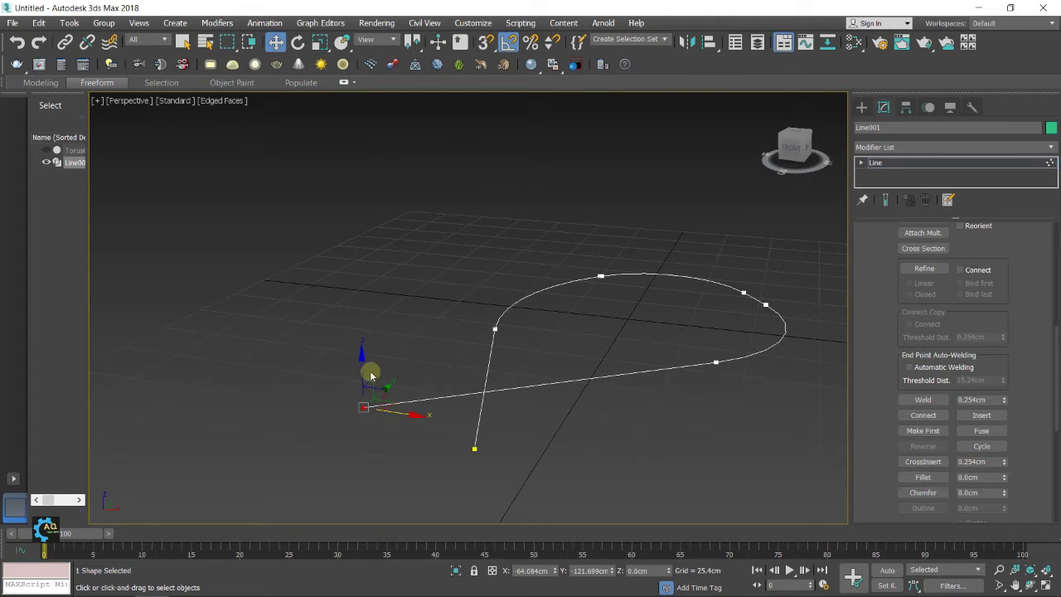
{"action": "left_click_drag", "start_coordinate": [361, 360], "coordinate": [355, 296]}
{"action": "middle_click_drag", "start_coordinate": [518, 429], "coordinate": [603, 447], "text": "alt"}
{"action": "left_click_drag", "start_coordinate": [706, 448], "coordinate": [706, 382]}
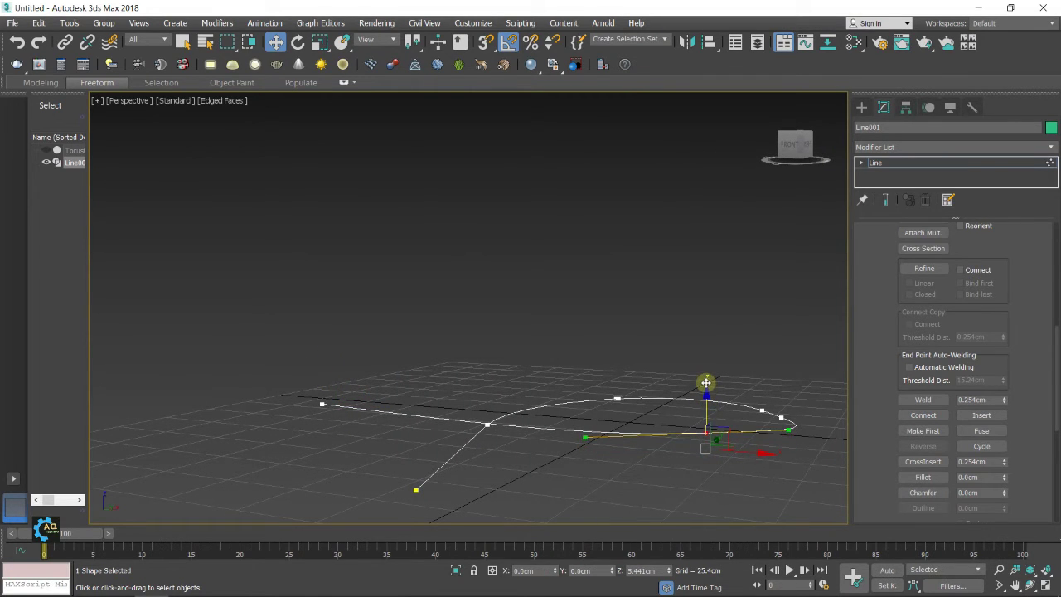
{"action": "middle_click_drag", "start_coordinate": [687, 407], "coordinate": [627, 371], "text": "alt"}
Move the two close vertices on the loop's X side about 6 cm in Y and 3 cm in X, and deselect them.
{"action": "left_click", "coordinate": [659, 410]}
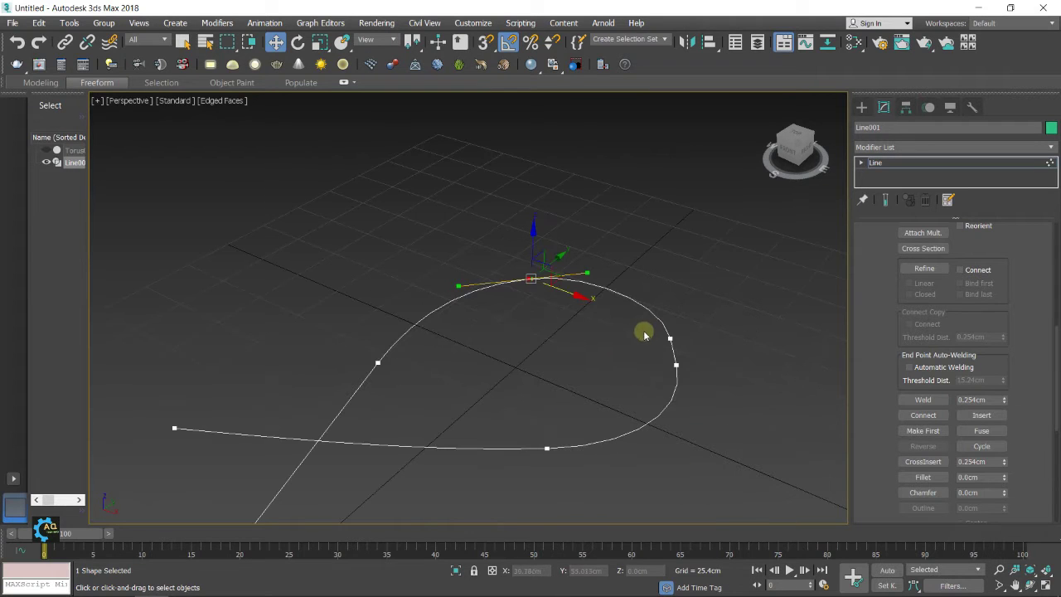
{"action": "left_click", "coordinate": [675, 364]}
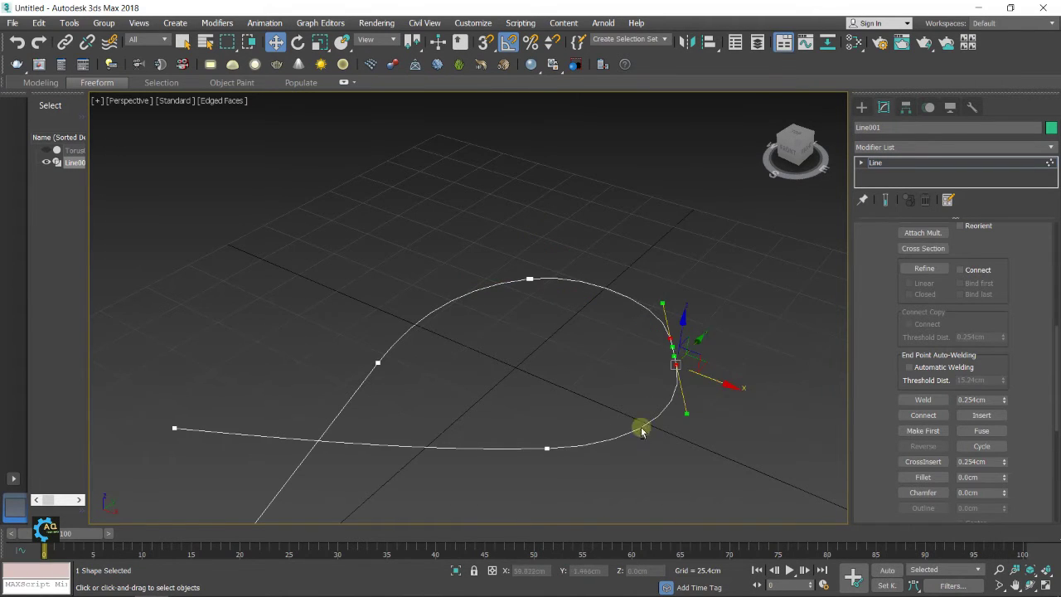
{"action": "middle_click_drag", "start_coordinate": [639, 429], "coordinate": [715, 379], "text": "alt"}
{"action": "left_click_drag", "start_coordinate": [676, 325], "coordinate": [699, 336]}
{"action": "left_click_drag", "start_coordinate": [752, 364], "coordinate": [705, 324]}
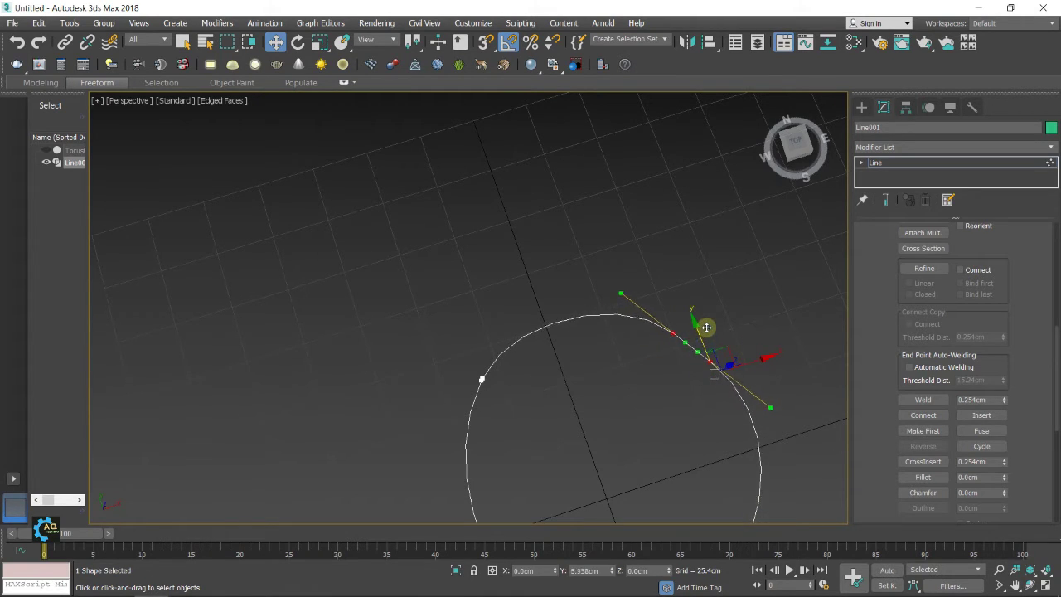
{"action": "middle_click_drag", "start_coordinate": [706, 324], "coordinate": [623, 267]}
{"action": "left_click_drag", "start_coordinate": [692, 266], "coordinate": [699, 268]}
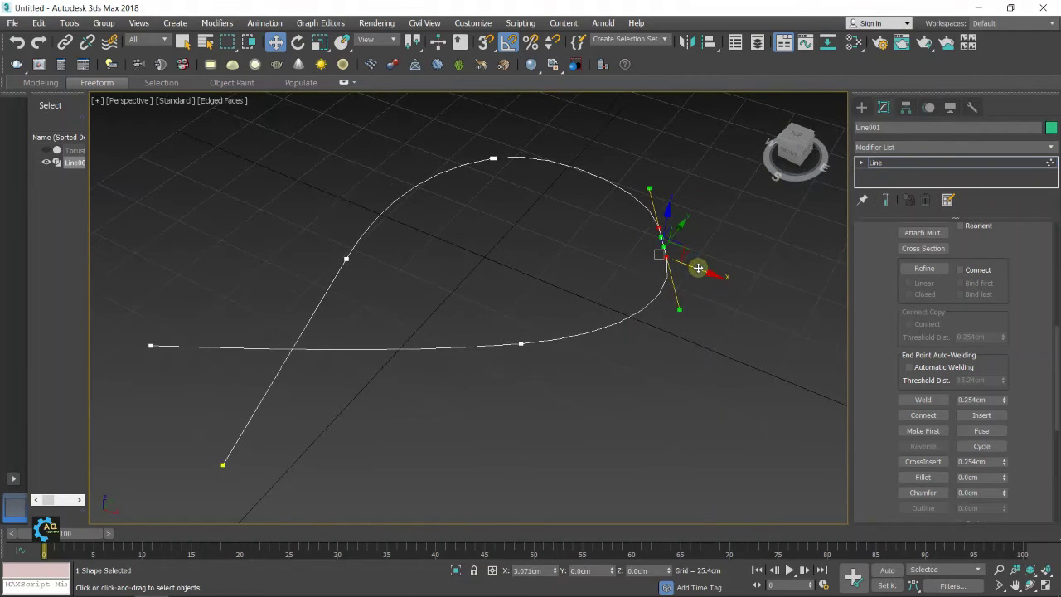
{"action": "left_click", "coordinate": [573, 261]}
Slide the curve vertex nearest the raised end toward the crossing, to about Y -70.4 cm, and raise it along Z.
{"action": "middle_click_drag", "start_coordinate": [533, 324], "coordinate": [433, 325], "text": "alt"}
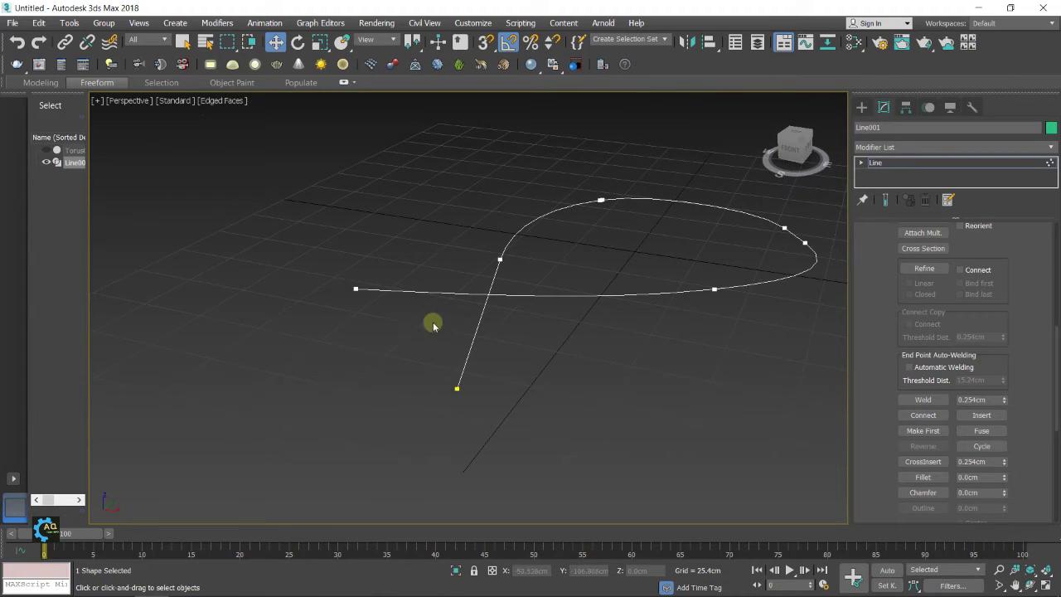
{"action": "left_click", "coordinate": [712, 291]}
{"action": "middle_click_drag", "start_coordinate": [767, 296], "coordinate": [746, 270], "text": "alt"}
{"action": "left_click_drag", "start_coordinate": [749, 270], "coordinate": [658, 304]}
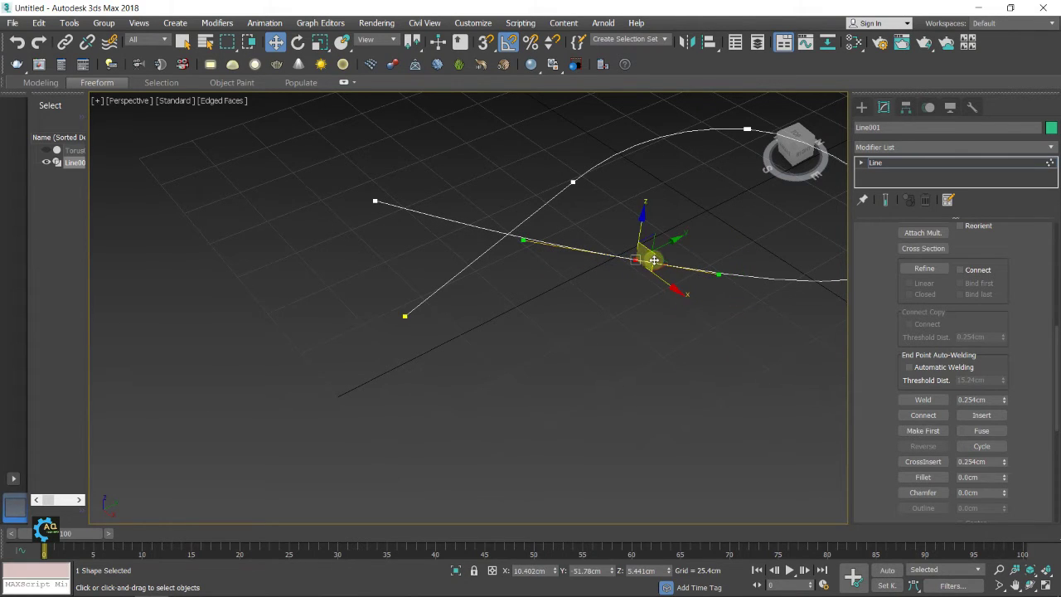
{"action": "left_click_drag", "start_coordinate": [658, 261], "coordinate": [605, 266]}
{"action": "mouse_move", "coordinate": [605, 266]}
{"action": "middle_mouse_down", "text": "alt"}
{"action": "mouse_move", "coordinate": [567, 271]}
{"action": "mouse_move", "coordinate": [616, 271]}
{"action": "middle_mouse_up", "text": "alt"}
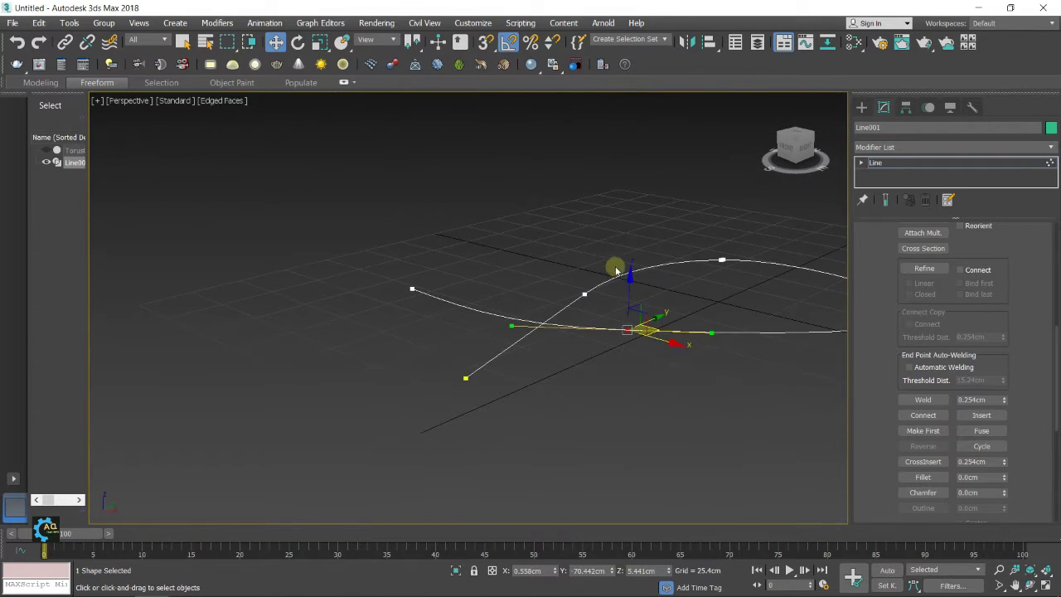
{"action": "left_click_drag", "start_coordinate": [630, 277], "coordinate": [619, 248]}
Lower the line's last end vertex by about 16.6 cm in Z and clear the vertex selection.
{"action": "left_click", "coordinate": [413, 290]}
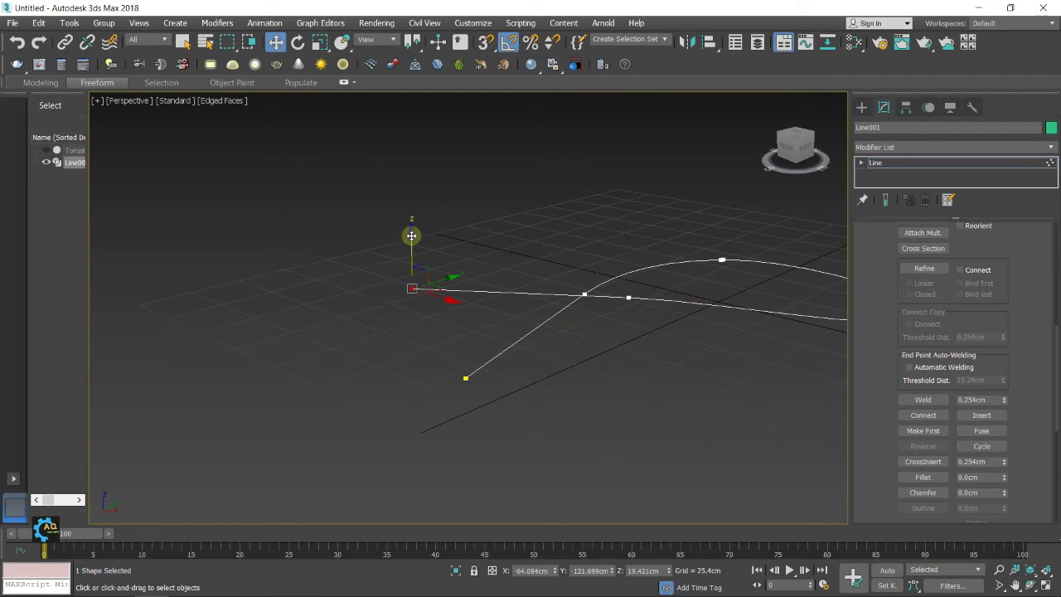
{"action": "left_click_drag", "start_coordinate": [407, 244], "coordinate": [396, 281]}
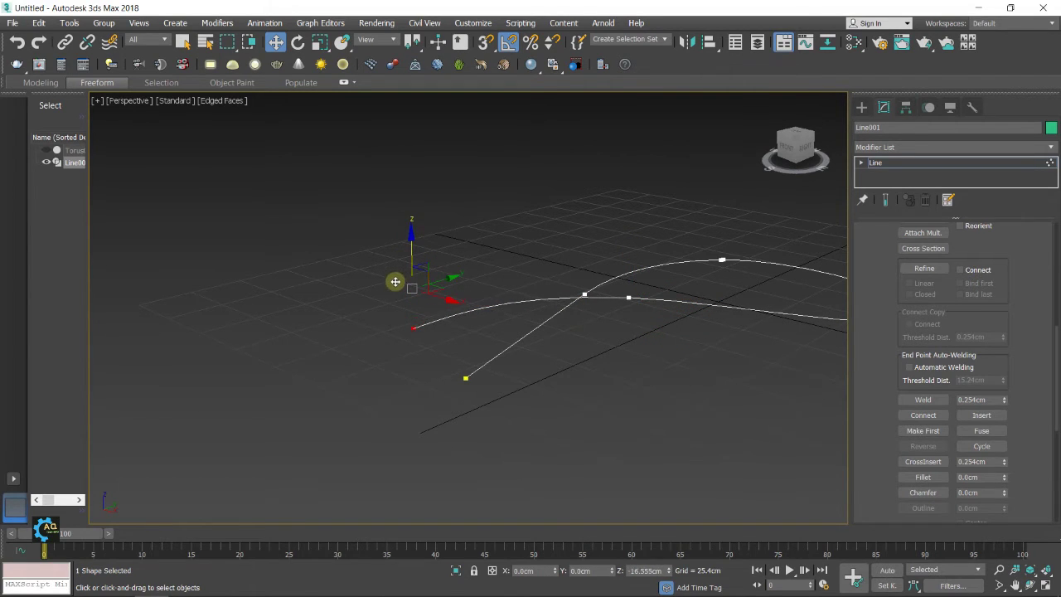
{"action": "middle_click_drag", "start_coordinate": [611, 452], "coordinate": [511, 370], "text": "alt"}
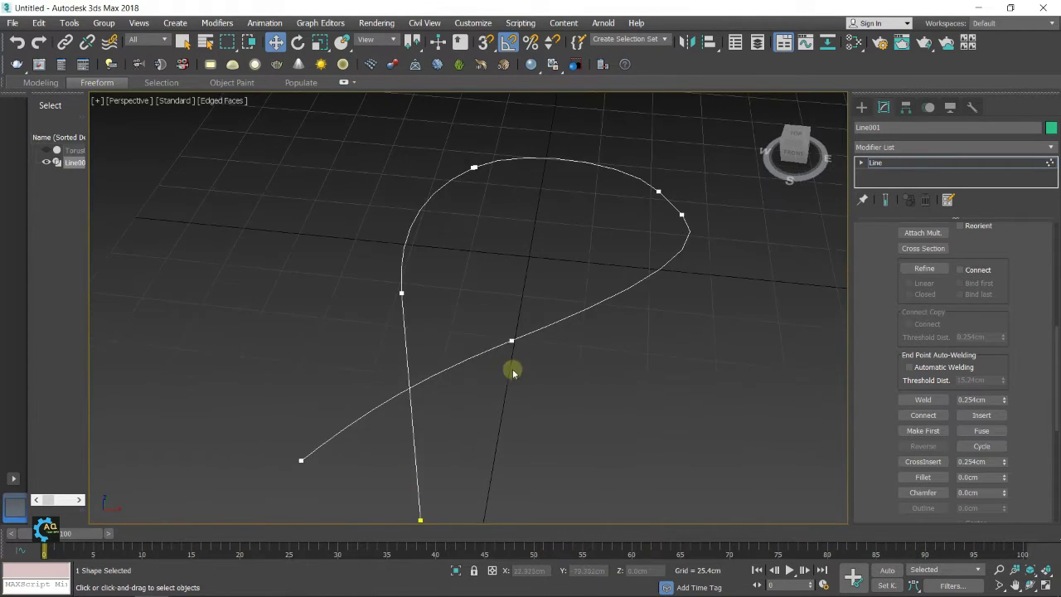
Unhide the chain object so it shows together with the path line.
{"action": "left_click", "coordinate": [48, 150]}
{"action": "scroll", "coordinate": [441, 323], "scroll_direction": "down", "scroll_amount": 3}
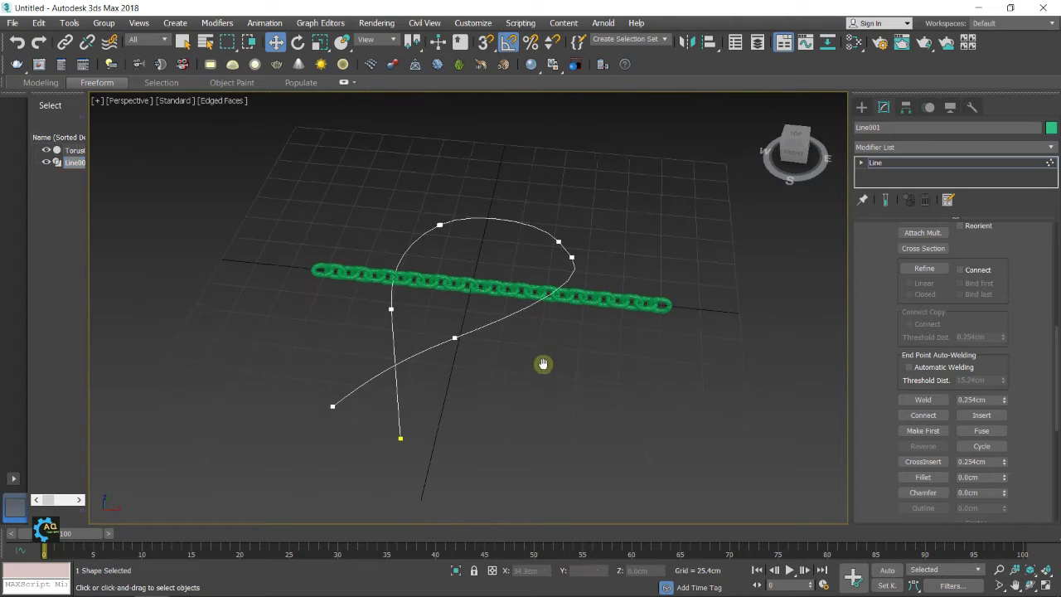
{"action": "middle_click_drag", "start_coordinate": [576, 348], "coordinate": [598, 371]}
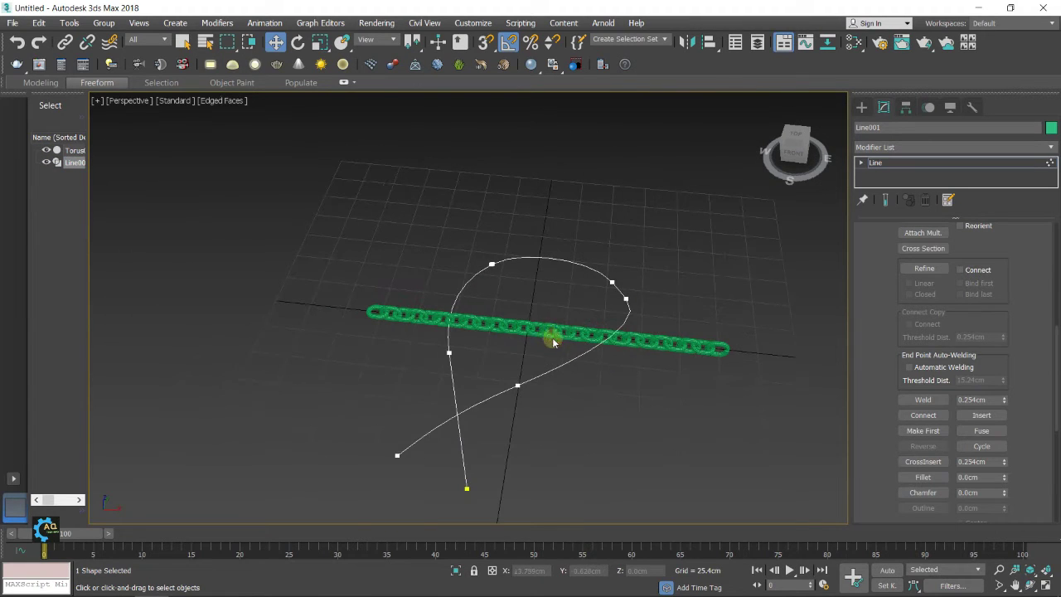
{"action": "scroll", "coordinate": [552, 336], "scroll_direction": "up", "scroll_amount": 2}
{"action": "middle_click_drag", "start_coordinate": [691, 391], "coordinate": [627, 398]}
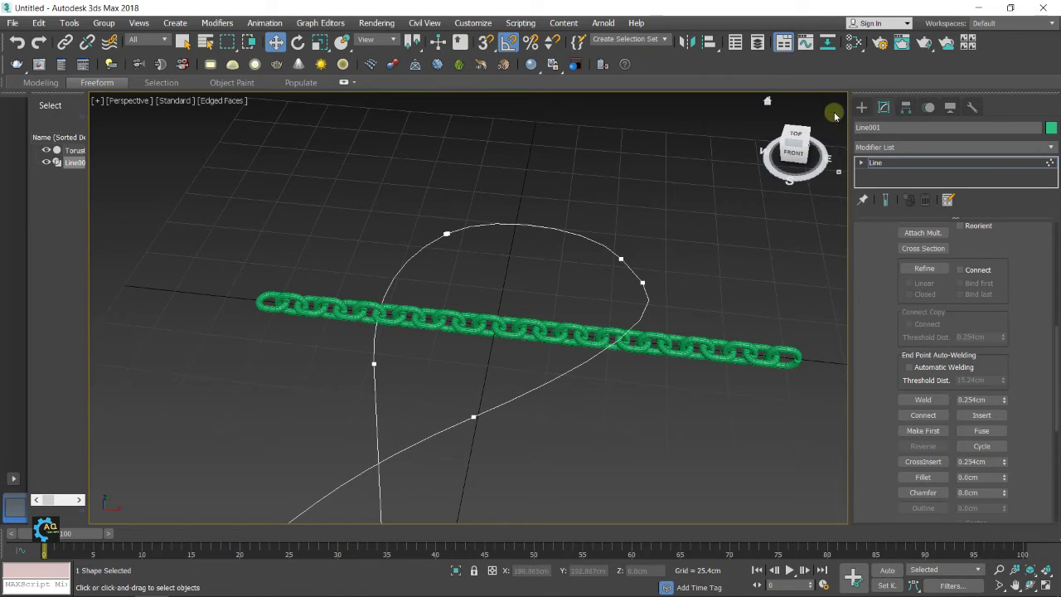
Leave vertex editing of the line, select the chain, and apply the PathDeform (WSM) modifier to it.
{"action": "left_click", "coordinate": [862, 106]}
{"action": "left_click", "coordinate": [638, 340]}
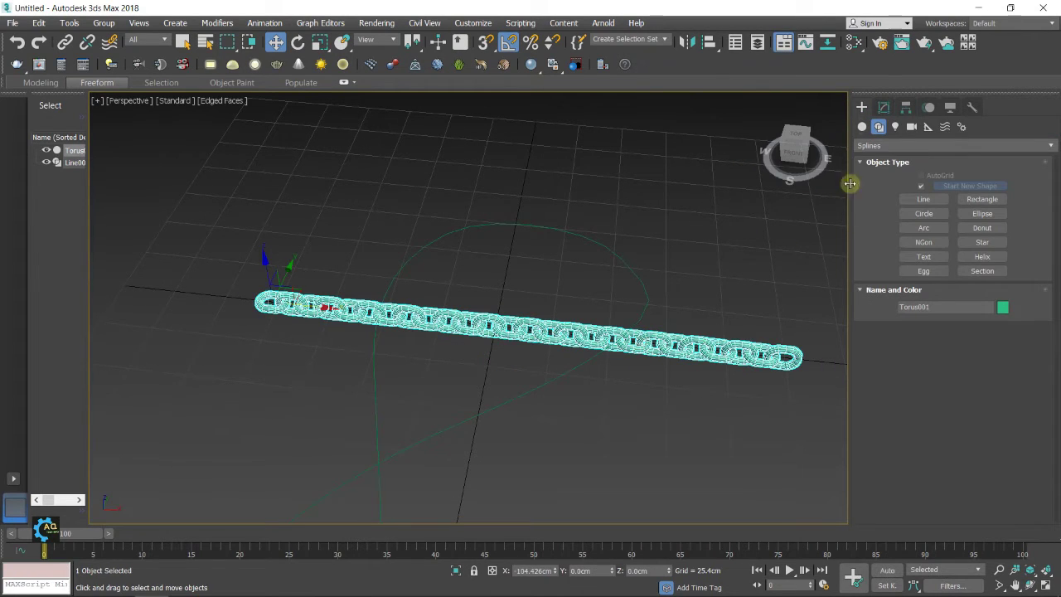
{"action": "left_click", "coordinate": [884, 107]}
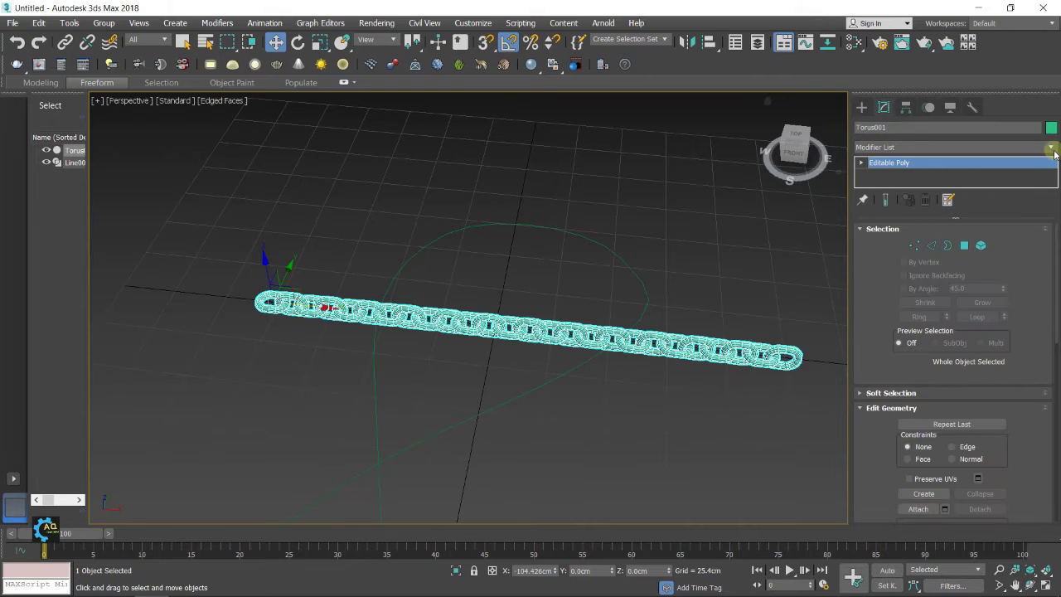
{"action": "left_click", "coordinate": [1051, 149]}
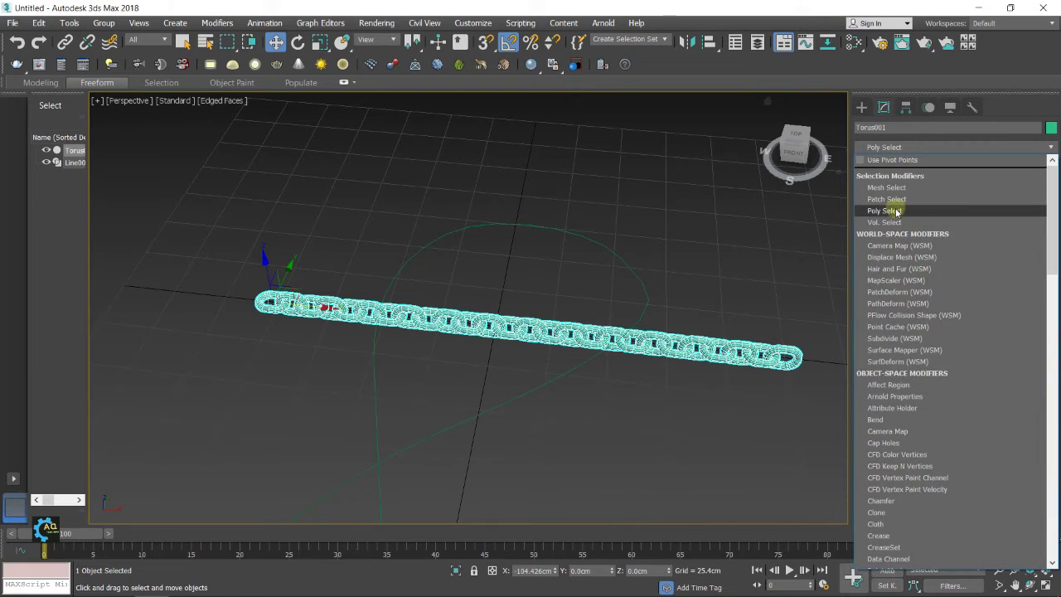
{"action": "left_click", "coordinate": [890, 304]}
Pick Line001 as the chain's deform path and move the chain to the path.
{"action": "left_click", "coordinate": [945, 267]}
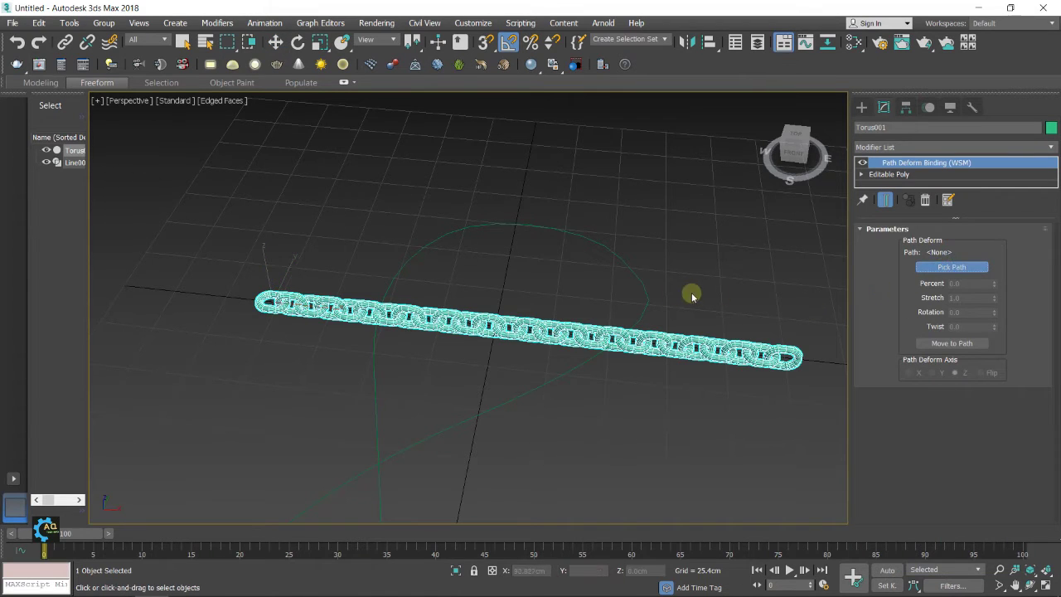
{"action": "left_click", "coordinate": [646, 292]}
{"action": "middle_click_drag", "start_coordinate": [591, 285], "coordinate": [603, 277]}
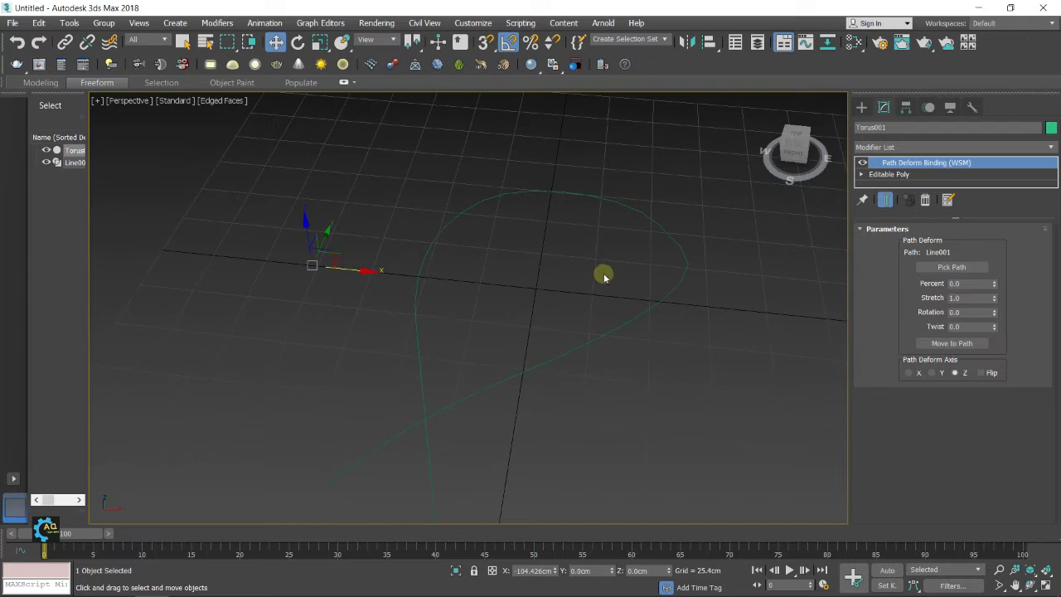
{"action": "left_click", "coordinate": [931, 343]}
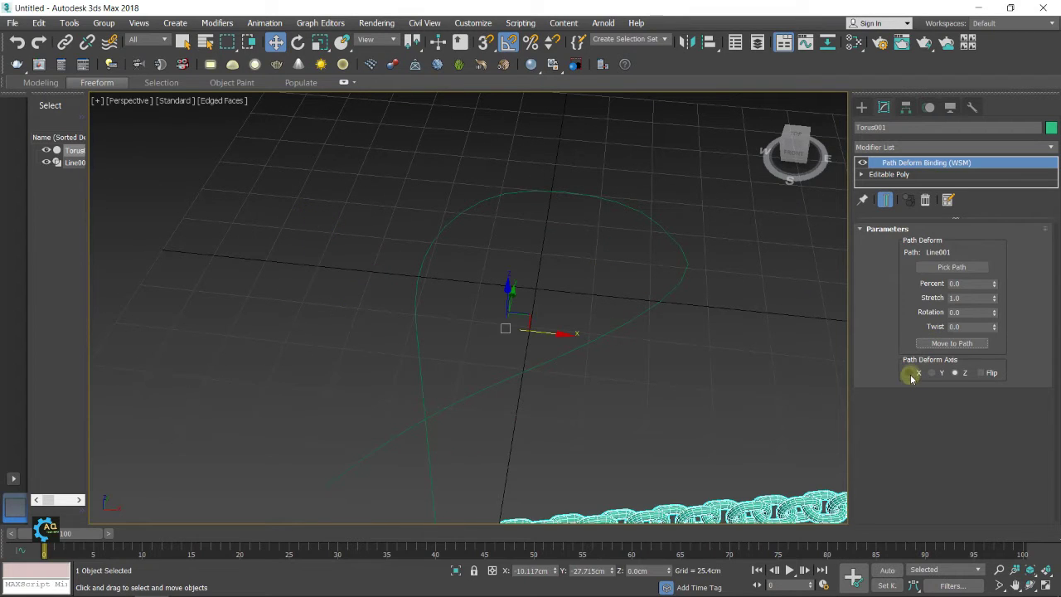
Set the chain's path deform axis to X and its Percent along the path to 20.
{"action": "scroll", "coordinate": [648, 382], "scroll_direction": "down", "scroll_amount": 4}
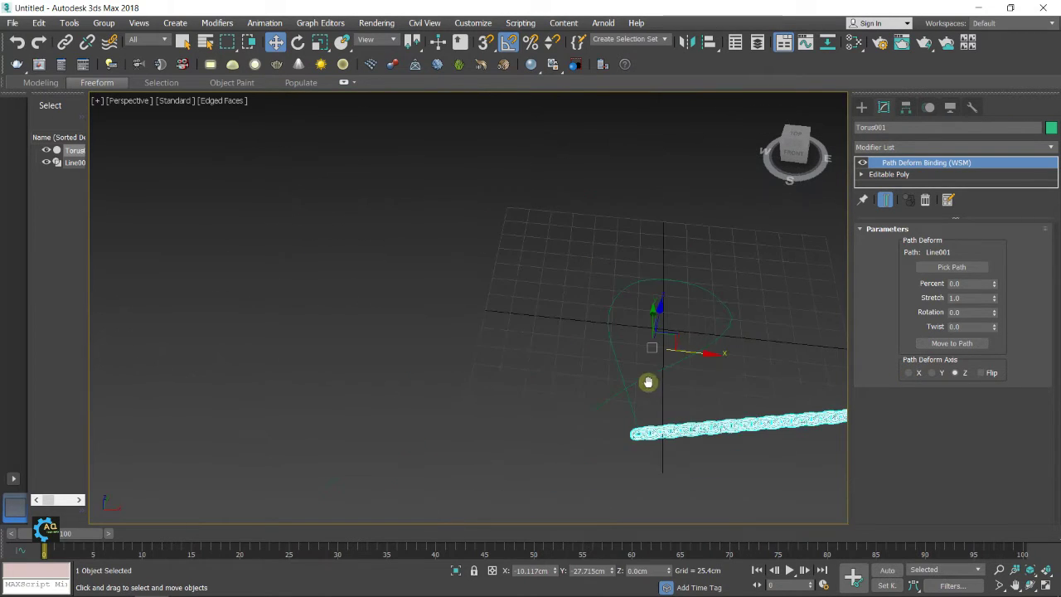
{"action": "left_click", "coordinate": [915, 373]}
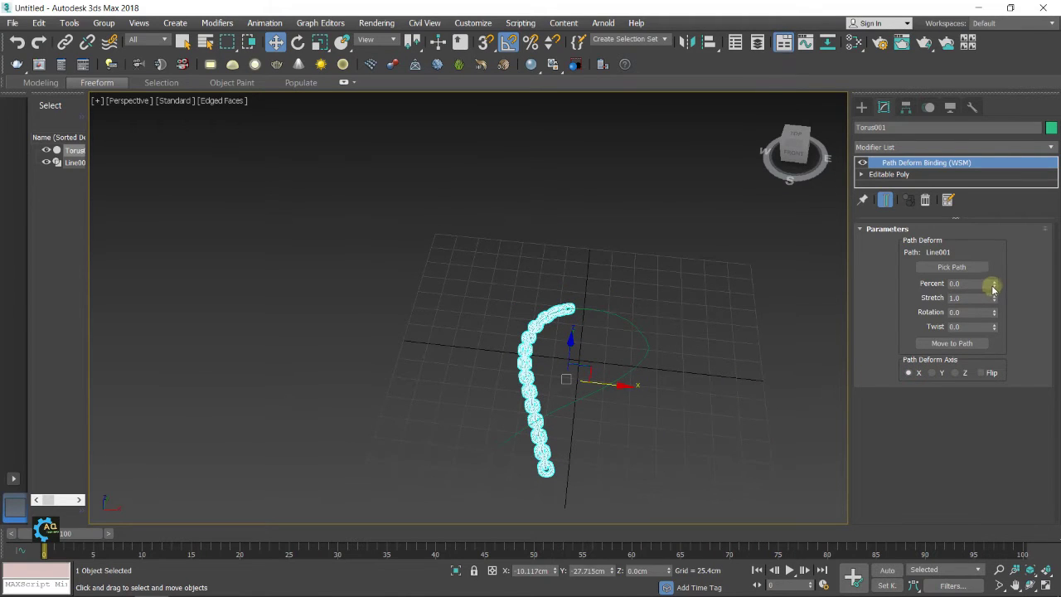
{"action": "left_click_drag", "start_coordinate": [995, 284], "coordinate": [994, 262]}
{"action": "scroll", "coordinate": [768, 317], "scroll_direction": "up", "scroll_amount": 3}
{"action": "middle_click_drag", "start_coordinate": [706, 330], "coordinate": [748, 302]}
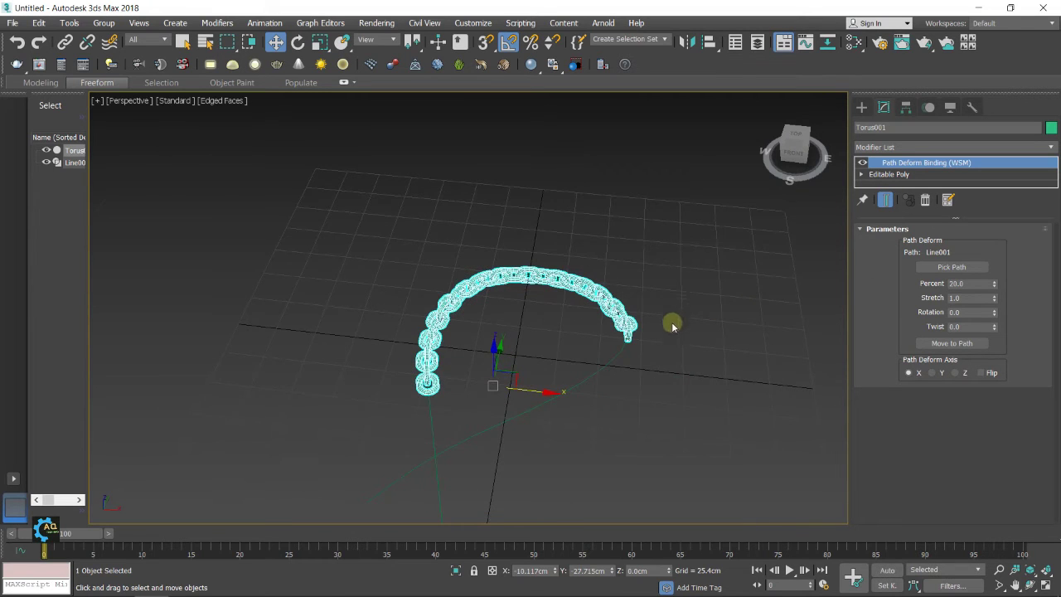
{"action": "scroll", "coordinate": [672, 326], "scroll_direction": "up", "scroll_amount": 3}
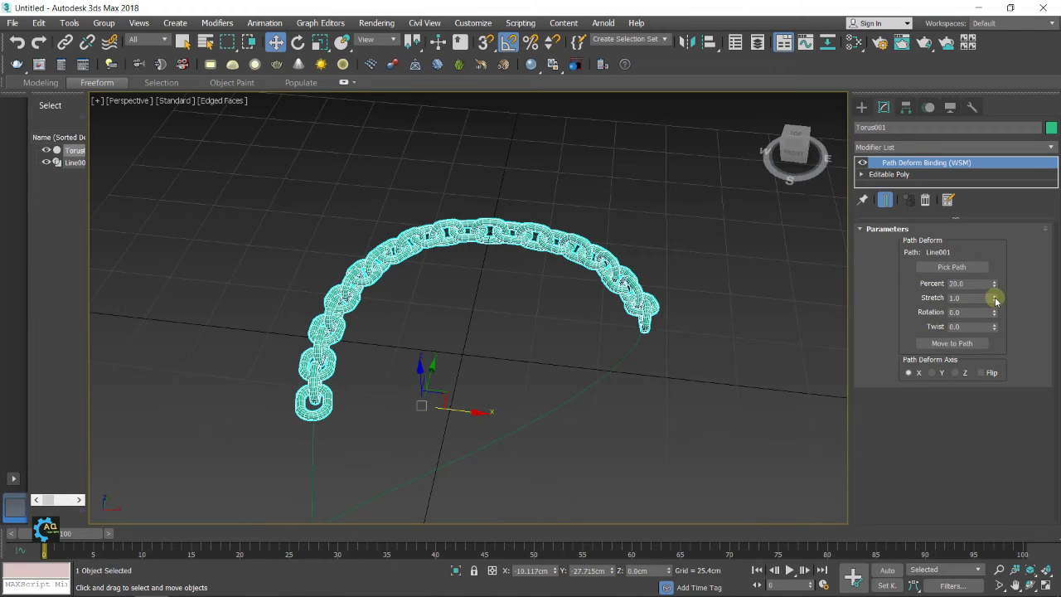
{"action": "middle_click_drag", "start_coordinate": [686, 360], "coordinate": [664, 366]}
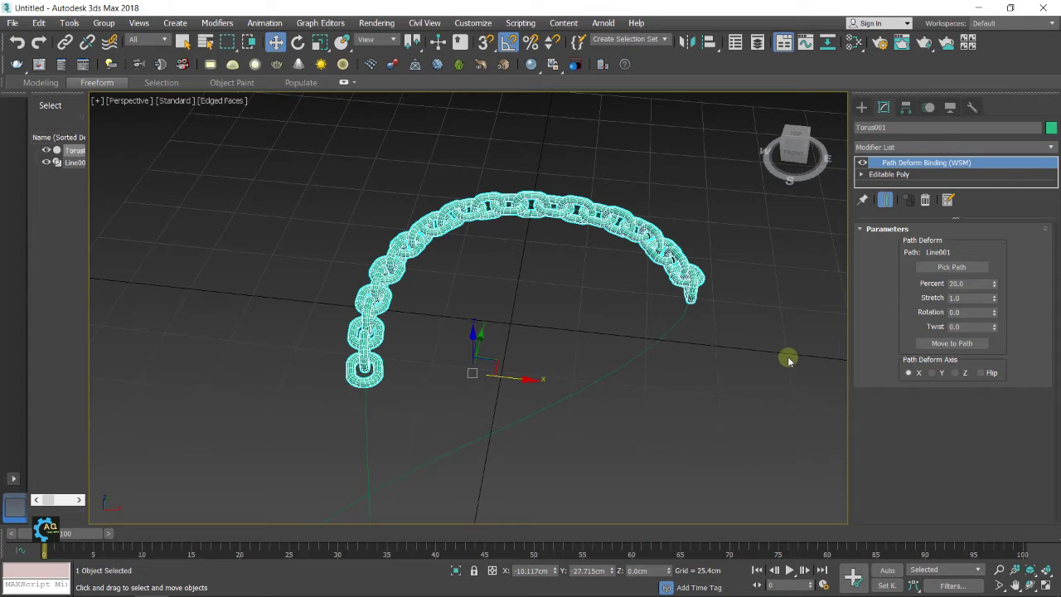
{"action": "middle_click_drag", "start_coordinate": [723, 360], "coordinate": [701, 381]}
{"action": "middle_click_drag", "start_coordinate": [595, 332], "coordinate": [637, 310]}
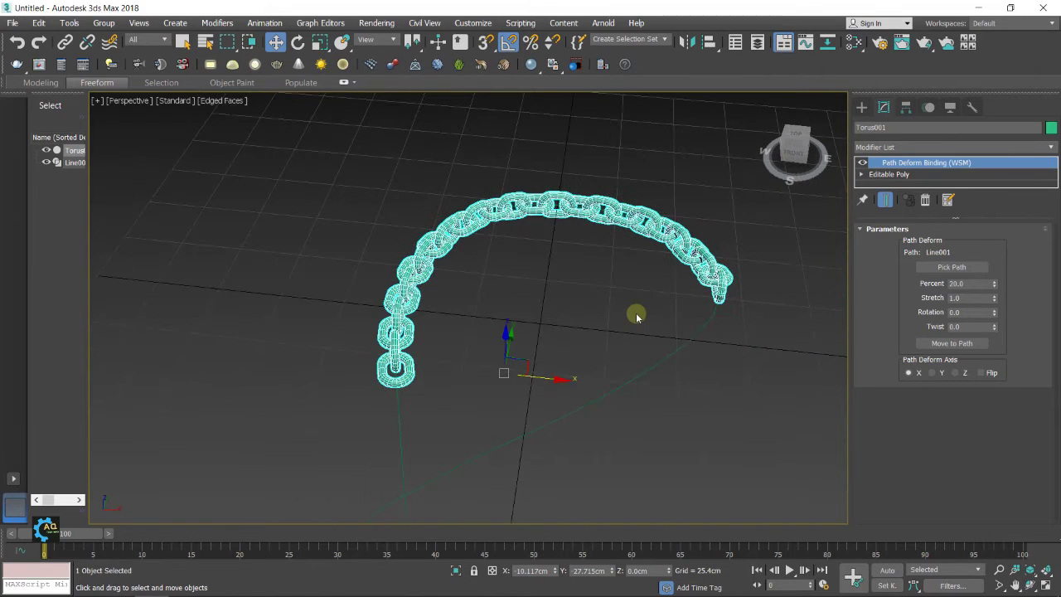
Select the path line and scale it down uniformly to about 47.8%.
{"action": "left_click", "coordinate": [858, 108]}
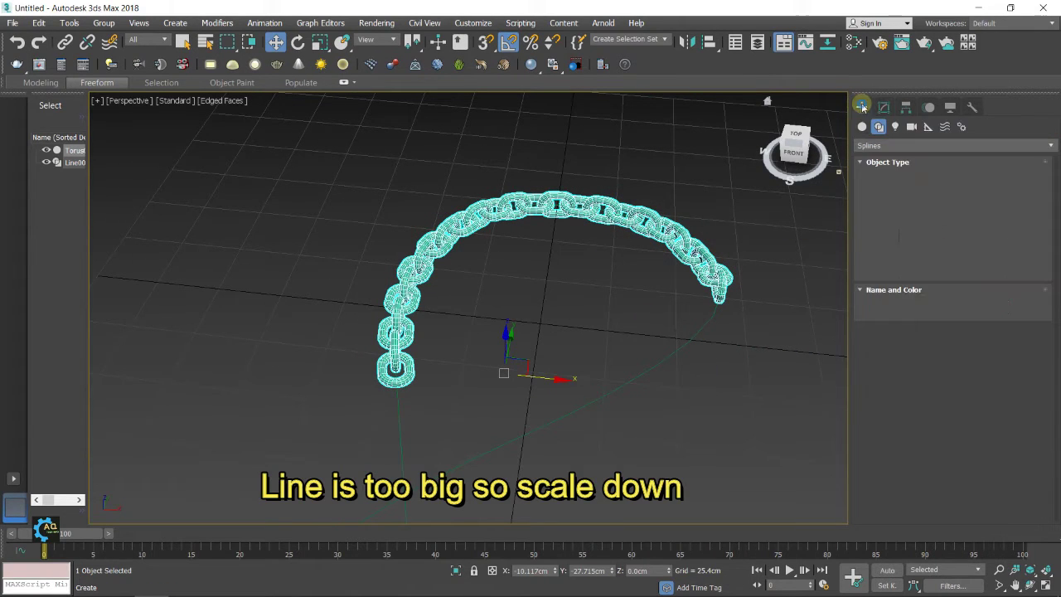
{"action": "scroll", "coordinate": [735, 279], "scroll_direction": "down", "scroll_amount": 3}
{"action": "left_click", "coordinate": [677, 356]}
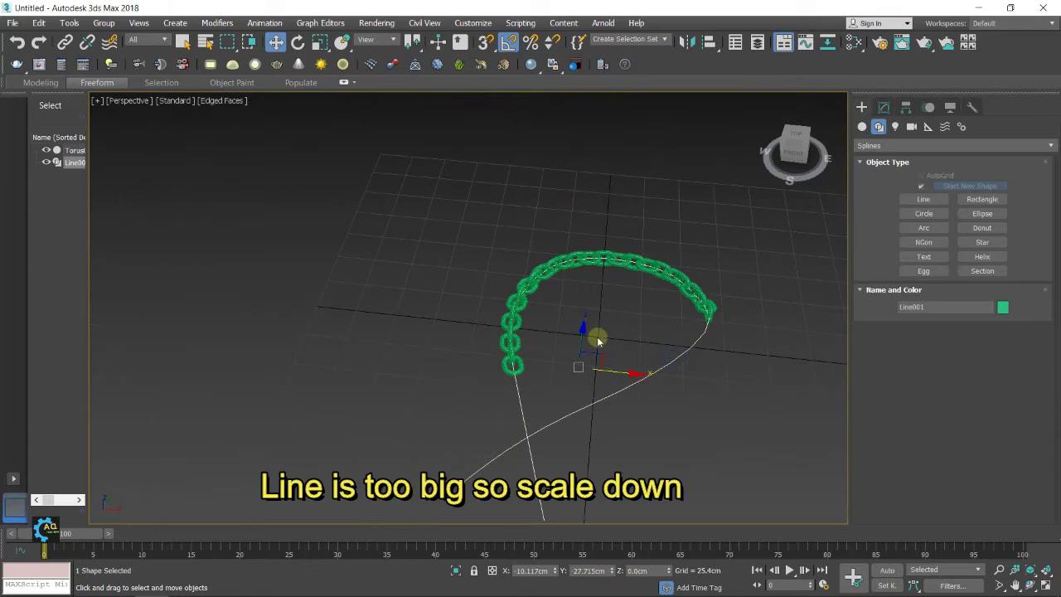
{"action": "middle_click_drag", "start_coordinate": [614, 310], "coordinate": [616, 331]}
{"action": "left_click", "coordinate": [320, 41]}
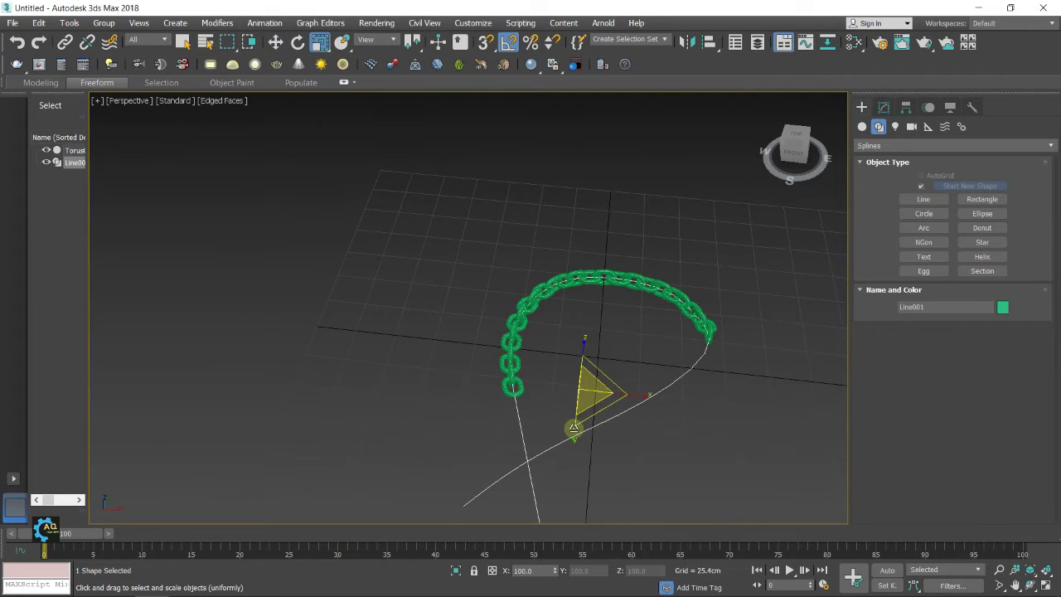
{"action": "left_click_drag", "start_coordinate": [585, 397], "coordinate": [621, 459]}
{"action": "scroll", "coordinate": [622, 442], "scroll_direction": "up", "scroll_amount": 5}
{"action": "middle_click_drag", "start_coordinate": [629, 444], "coordinate": [669, 447]}
Select the chain and set its path deform Percent to 3.
{"action": "left_click", "coordinate": [461, 307]}
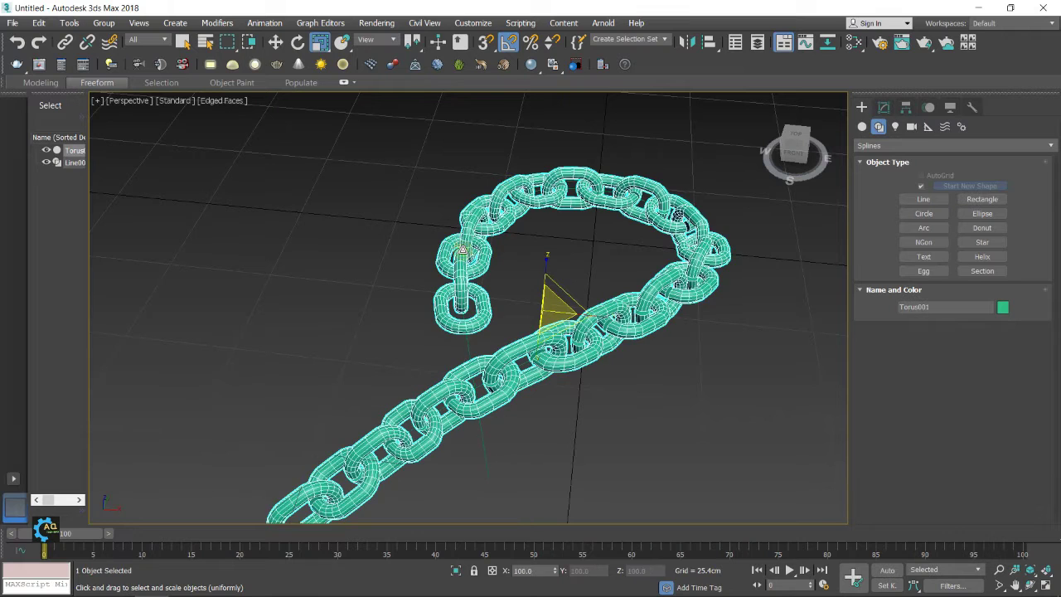
{"action": "left_click", "coordinate": [883, 107]}
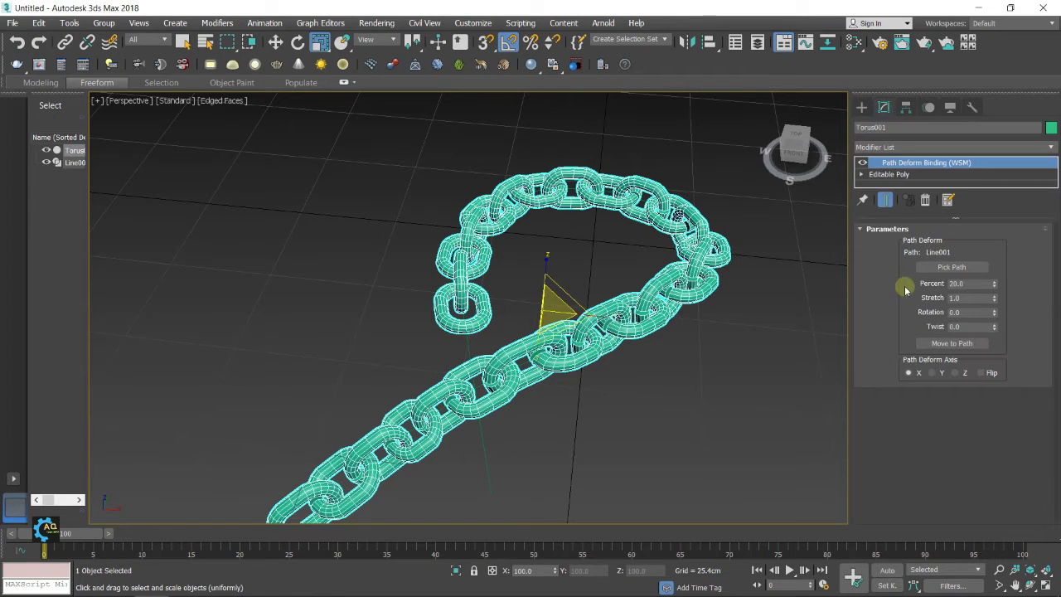
{"action": "left_click_drag", "start_coordinate": [994, 284], "coordinate": [995, 303]}
{"action": "middle_click_drag", "start_coordinate": [704, 311], "coordinate": [719, 295]}
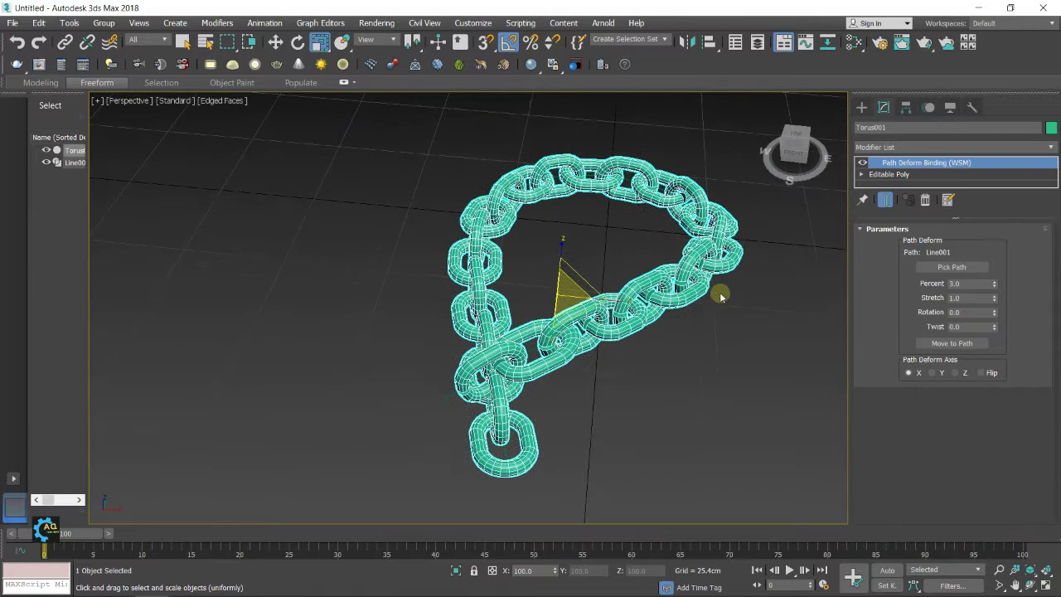
Select the path line and scale it down uniformly to 36.75%.
{"action": "left_click", "coordinate": [439, 405]}
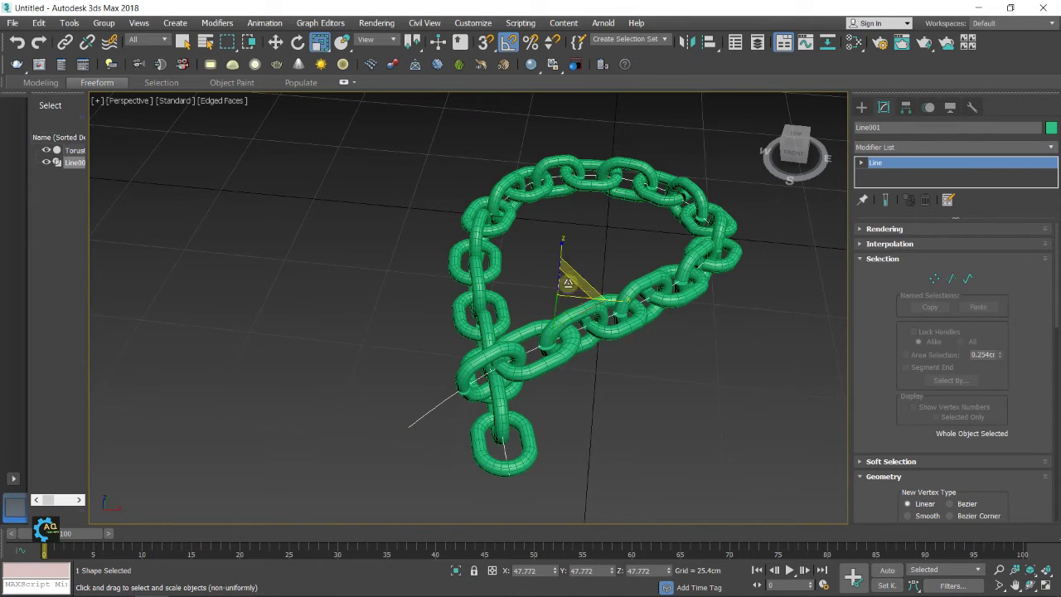
{"action": "left_click_drag", "start_coordinate": [544, 307], "coordinate": [580, 314]}
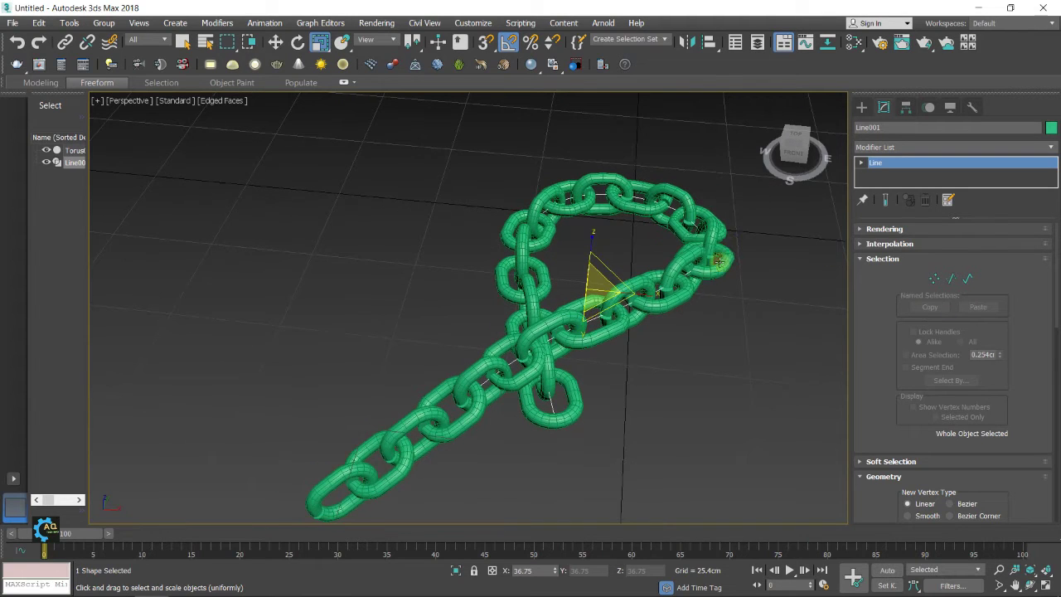
{"action": "left_click", "coordinate": [861, 107]}
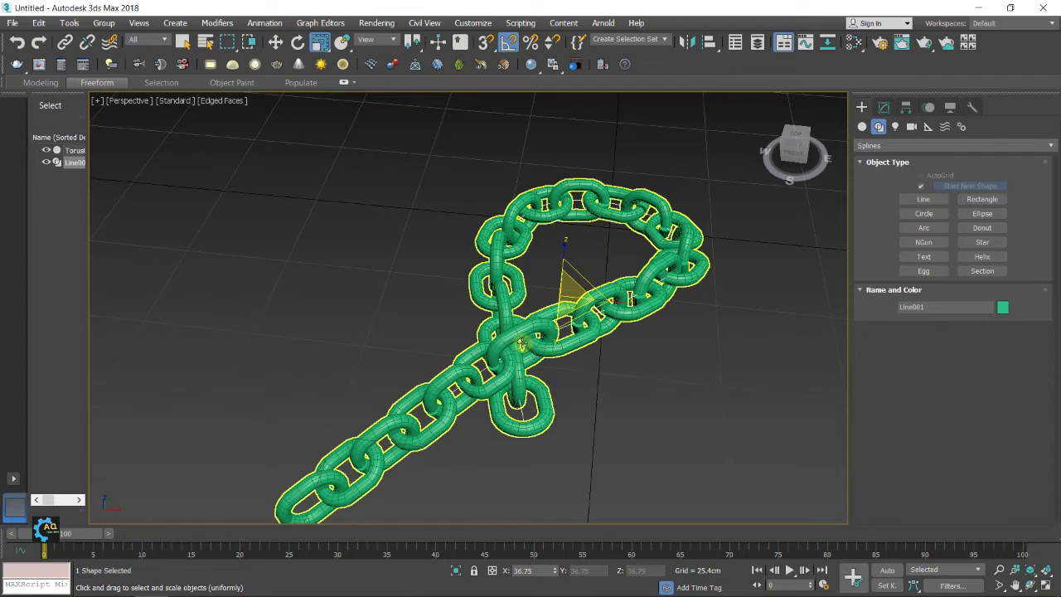
Select the chain, lower its path deform Percent so it slides back toward the path's start, and clear the selection.
{"action": "left_click", "coordinate": [522, 343]}
{"action": "left_click", "coordinate": [883, 107]}
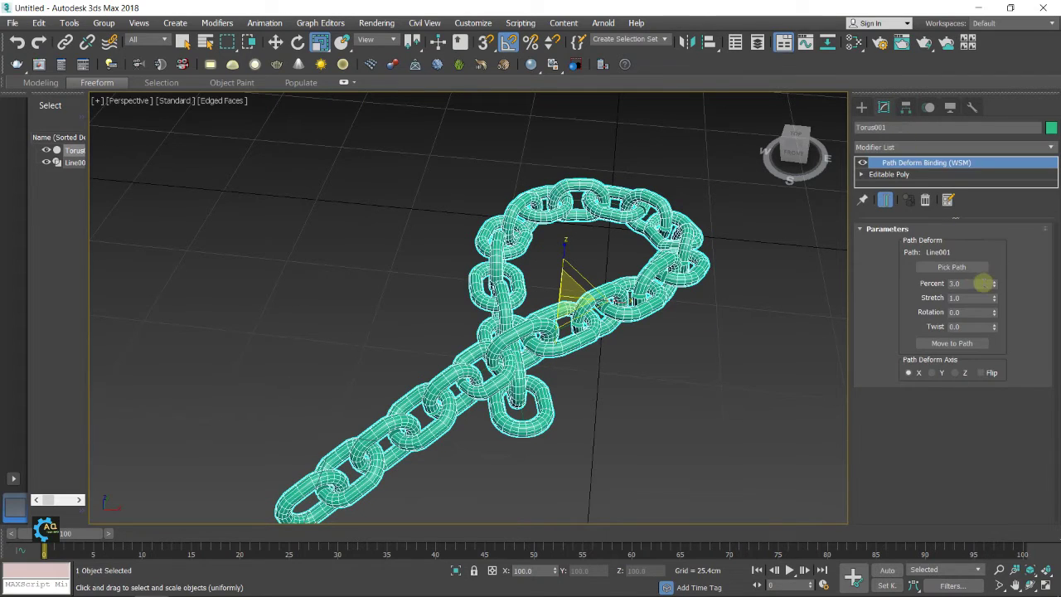
{"action": "mouse_move", "coordinate": [997, 285]}
{"action": "left_mouse_down"}
{"action": "mouse_move", "coordinate": [995, 275]}
{"action": "mouse_move", "coordinate": [994, 295]}
{"action": "left_mouse_up"}
{"action": "left_click", "coordinate": [643, 346]}
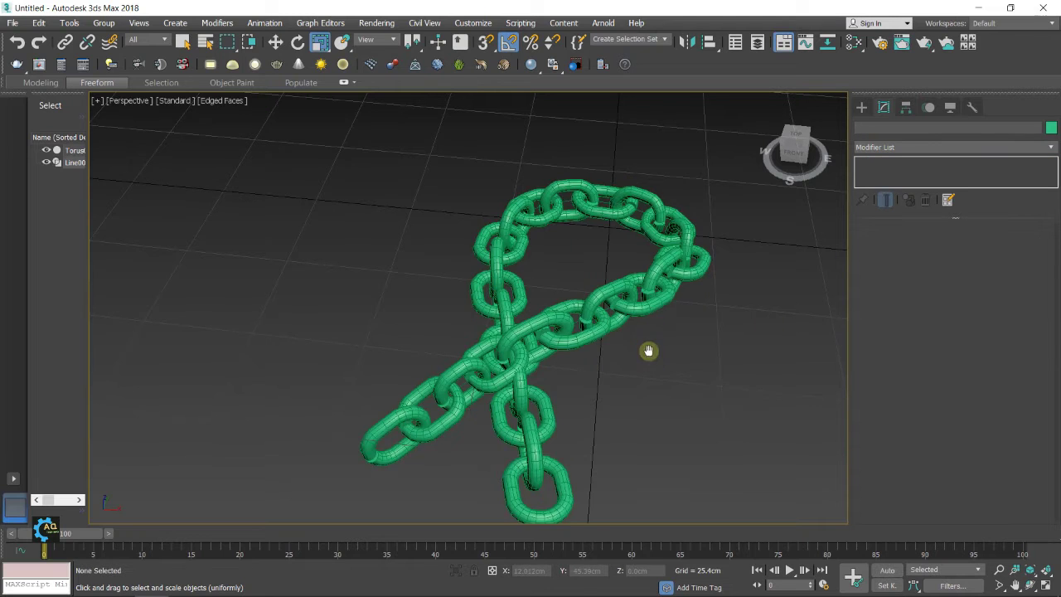
{"action": "middle_click_drag", "start_coordinate": [637, 348], "coordinate": [391, 312], "text": "alt"}
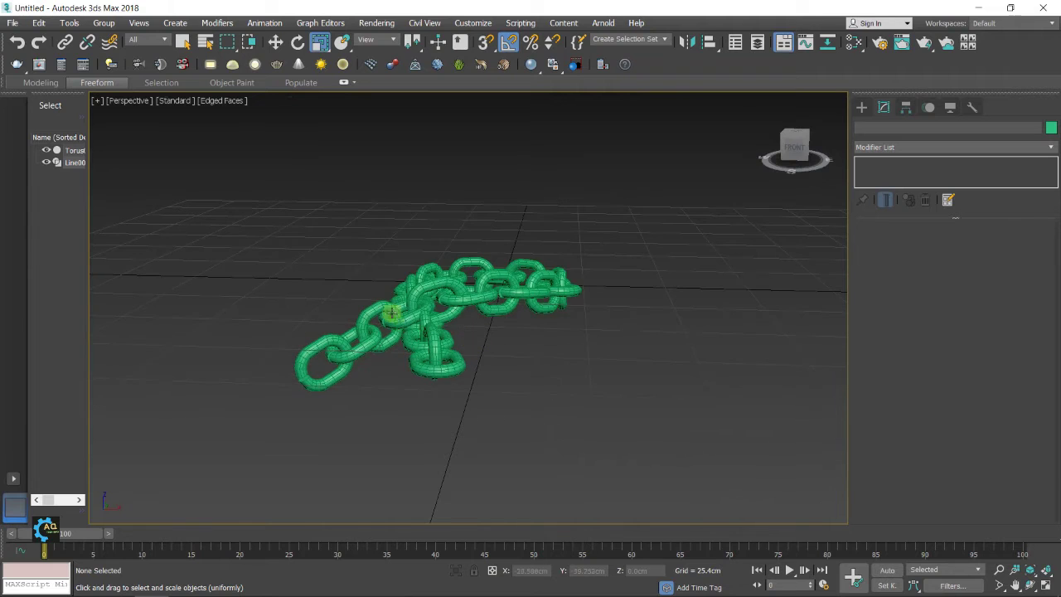
Hide the chain, select the path line and enter vertex editing on it.
{"action": "left_click", "coordinate": [46, 150]}
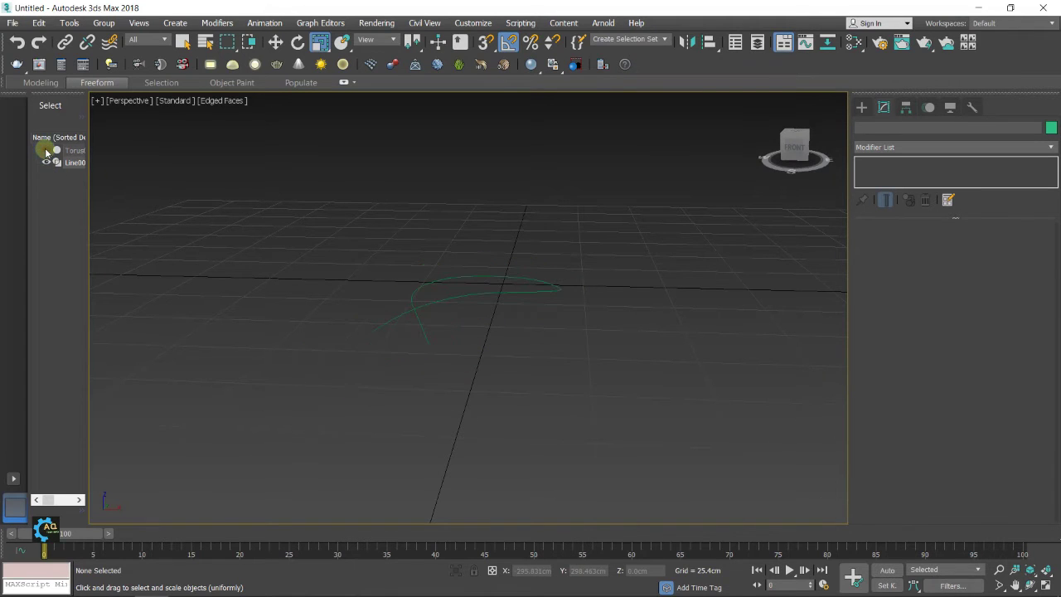
{"action": "left_click", "coordinate": [398, 315]}
{"action": "key", "text": "z"}
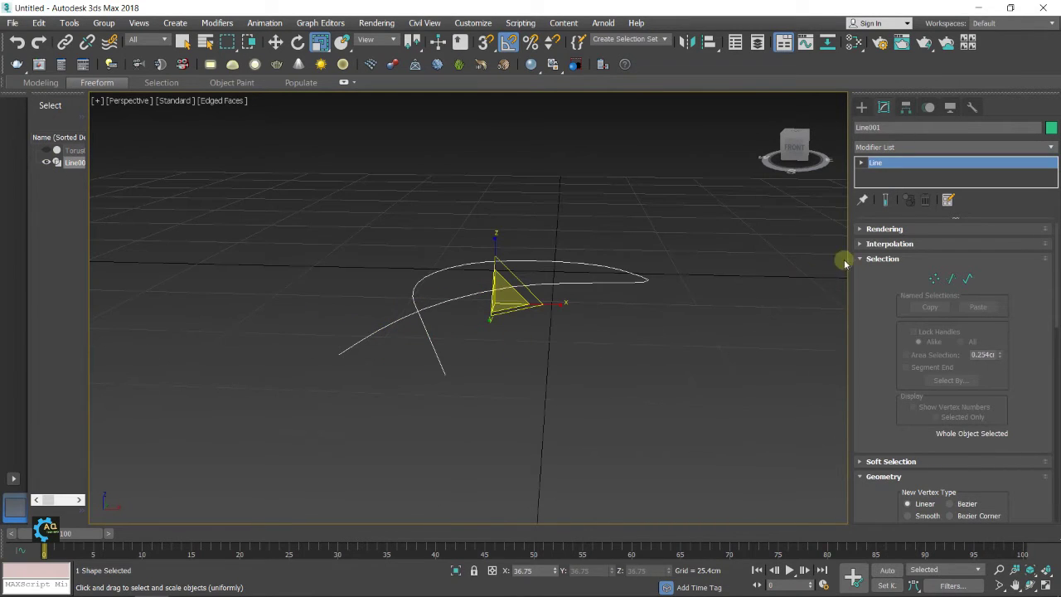
{"action": "left_click", "coordinate": [935, 278]}
Raise vertex 7 of the path line by about 1.7 cm in Z.
{"action": "left_click", "coordinate": [511, 288]}
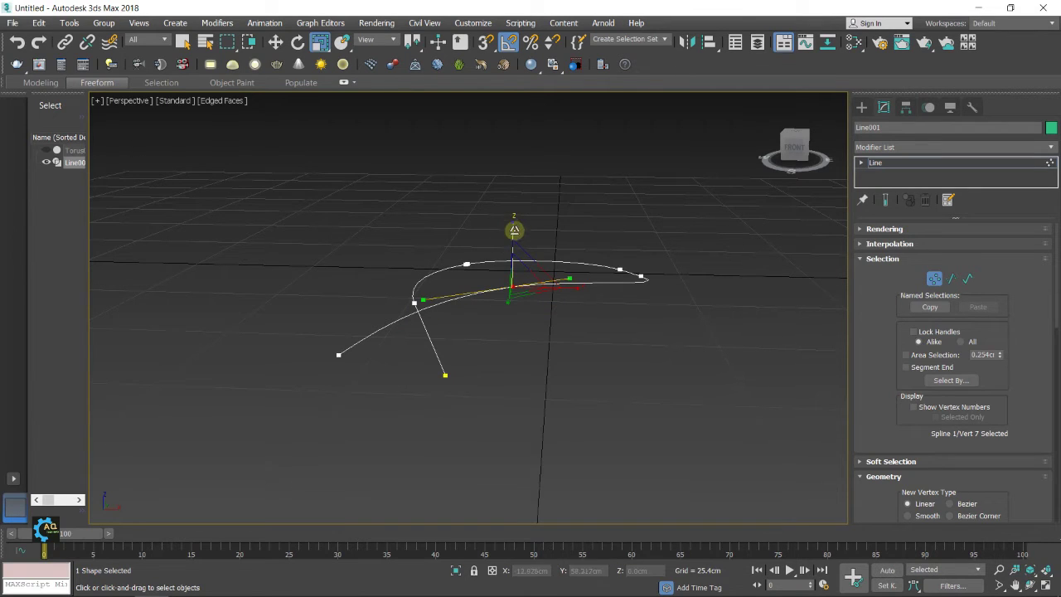
{"action": "left_click", "coordinate": [274, 43]}
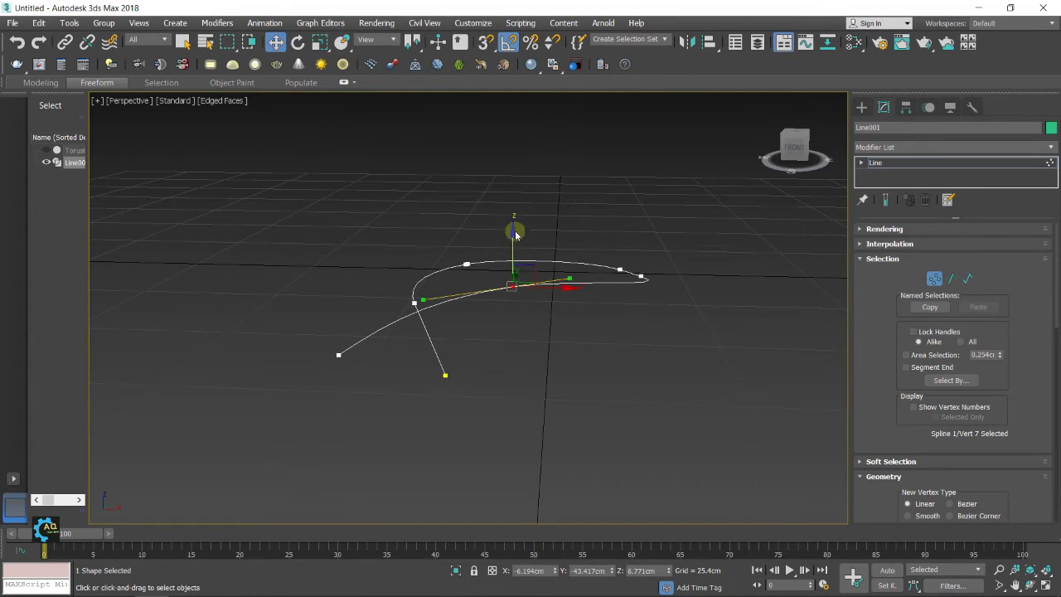
{"action": "left_click_drag", "start_coordinate": [512, 235], "coordinate": [510, 224]}
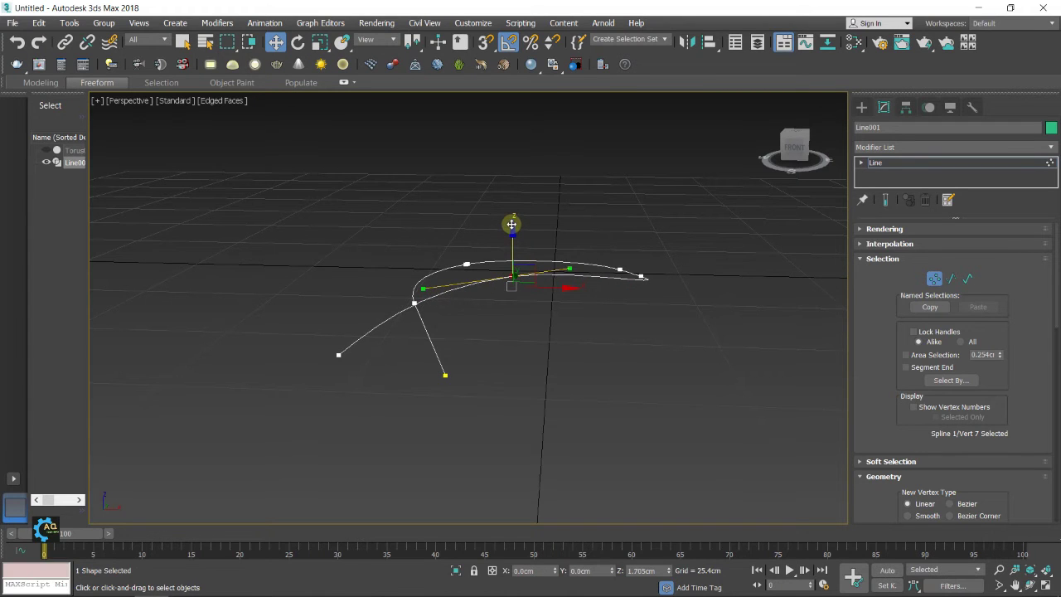
Lower vertex 2 of the path line by about 1.1 cm in Z and unhide the chain.
{"action": "middle_click_drag", "start_coordinate": [492, 300], "coordinate": [468, 294], "text": "alt"}
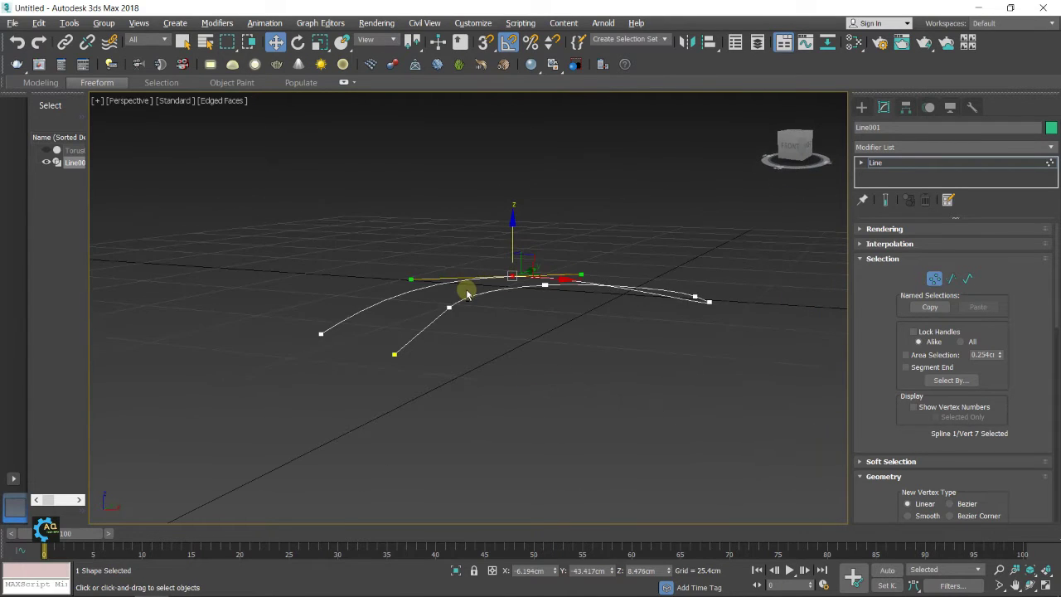
{"action": "left_click", "coordinate": [451, 308]}
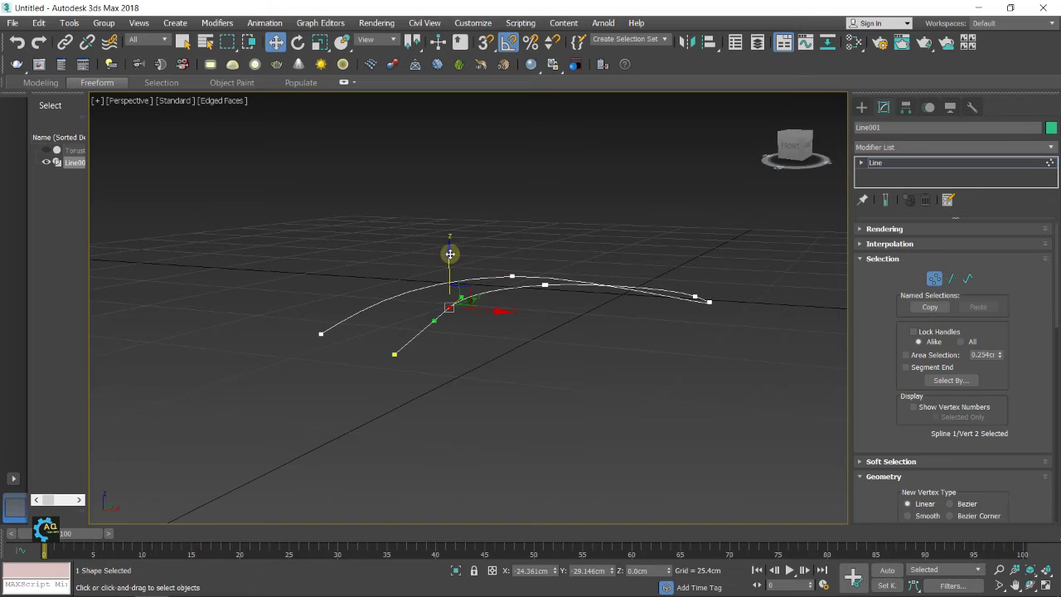
{"action": "left_click_drag", "start_coordinate": [450, 254], "coordinate": [449, 260]}
{"action": "mouse_move", "coordinate": [557, 307]}
{"action": "middle_mouse_down", "text": "alt"}
{"action": "mouse_move", "coordinate": [522, 315]}
{"action": "mouse_move", "coordinate": [551, 322]}
{"action": "middle_mouse_up", "text": "alt"}
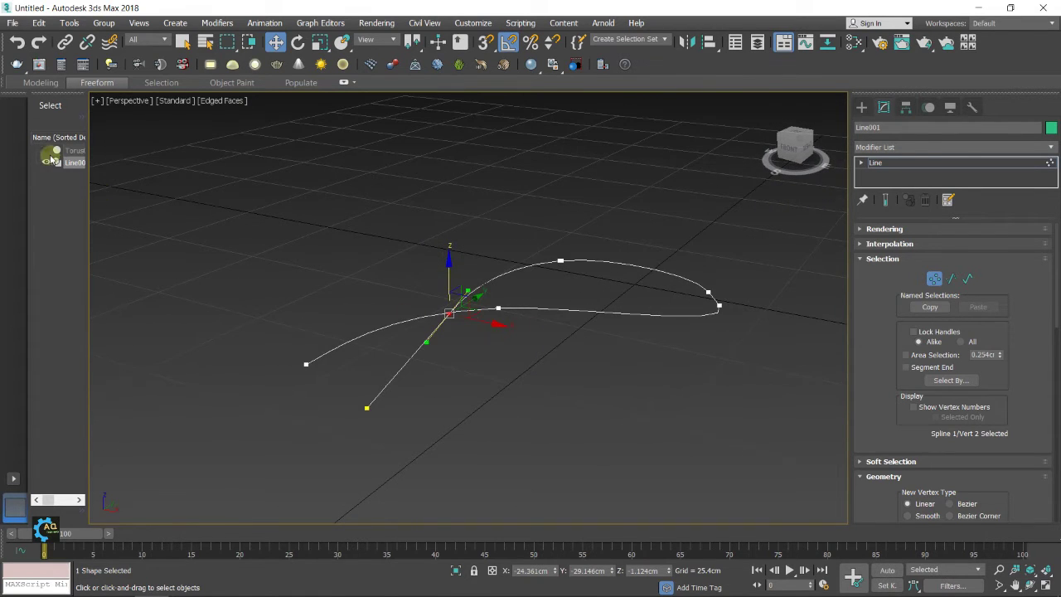
{"action": "left_click", "coordinate": [46, 150]}
{"action": "middle_click_drag", "start_coordinate": [532, 395], "coordinate": [515, 372], "text": "alt"}
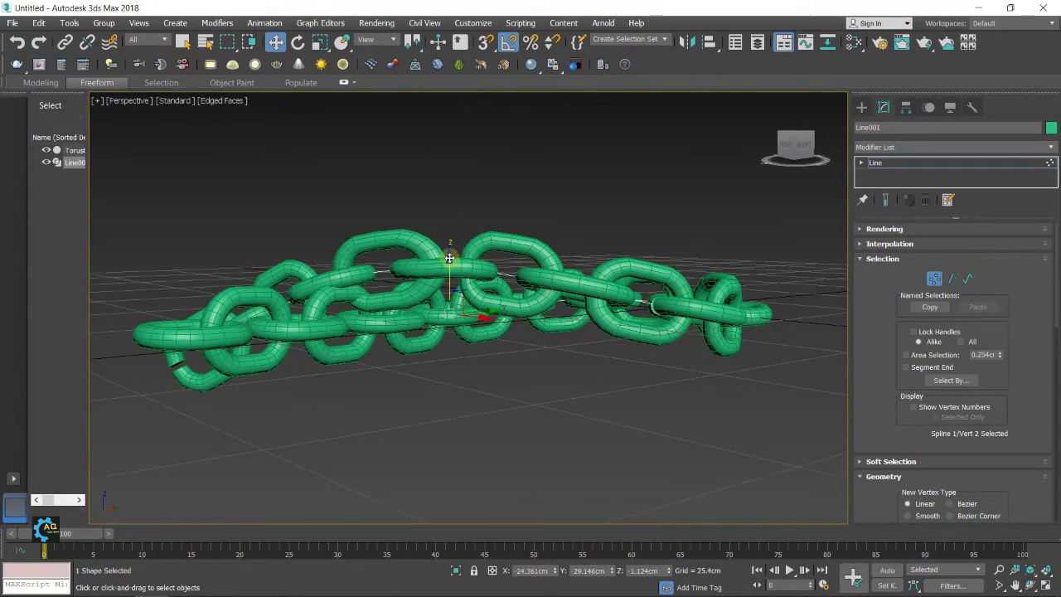
Raise vertex 7 of the path line by about 3.4 cm in Z with the chain shown.
{"action": "left_click", "coordinate": [46, 150]}
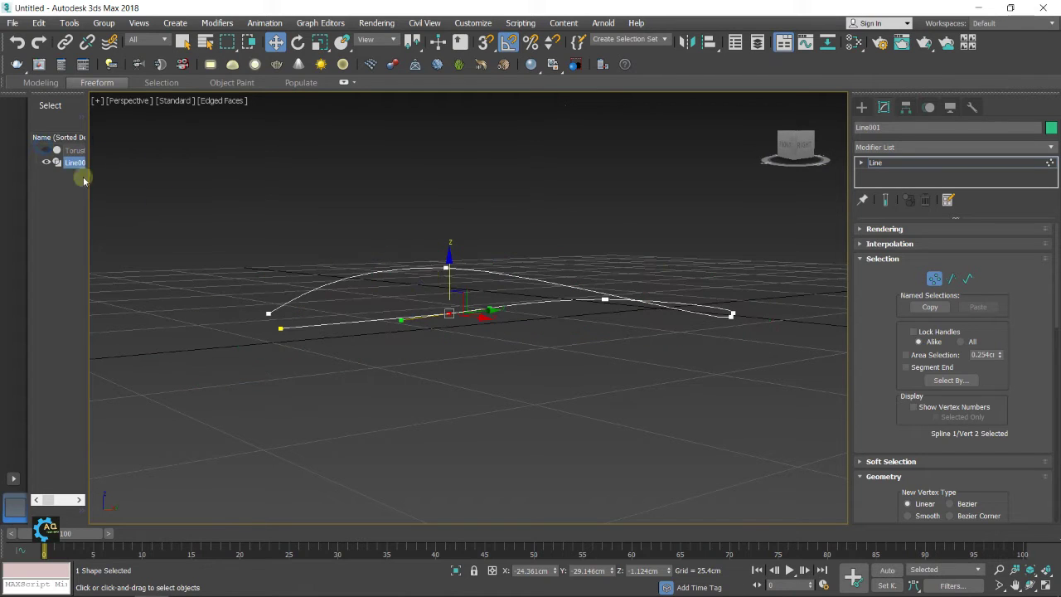
{"action": "left_click", "coordinate": [445, 269]}
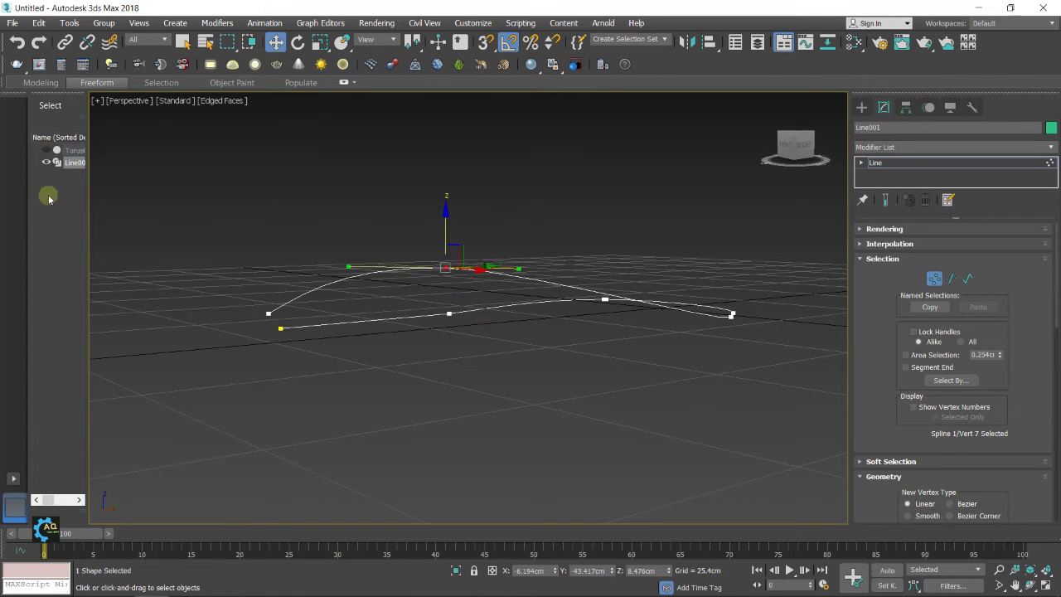
{"action": "left_click", "coordinate": [46, 150]}
{"action": "left_click_drag", "start_coordinate": [446, 221], "coordinate": [434, 202]}
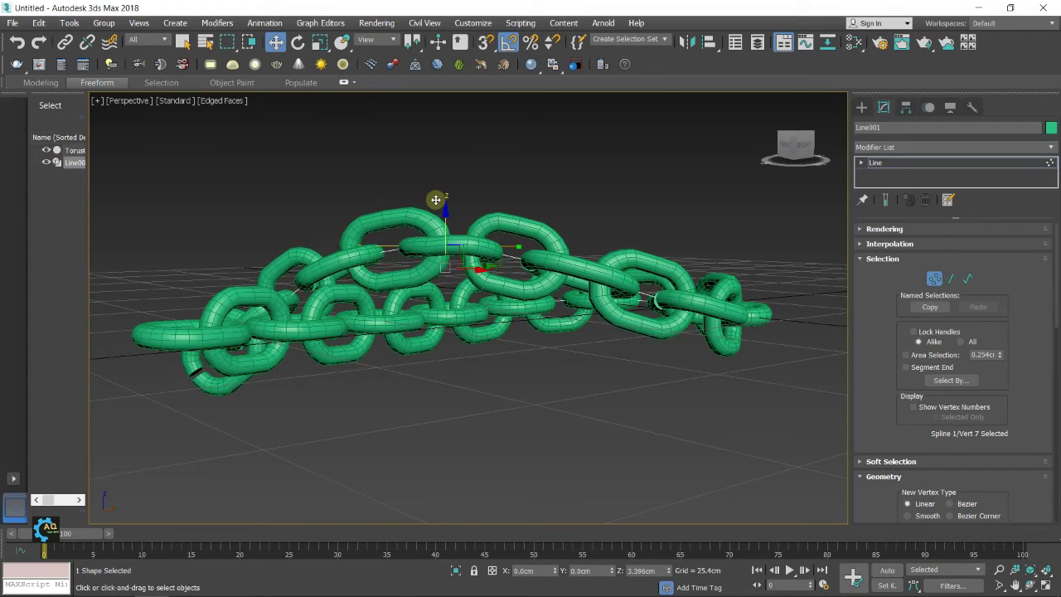
Move the path line's end vertex 8 by about -4.5 cm in Y while the chain is hidden, and unhide the chain.
{"action": "middle_click_drag", "start_coordinate": [404, 374], "coordinate": [473, 344], "text": "alt"}
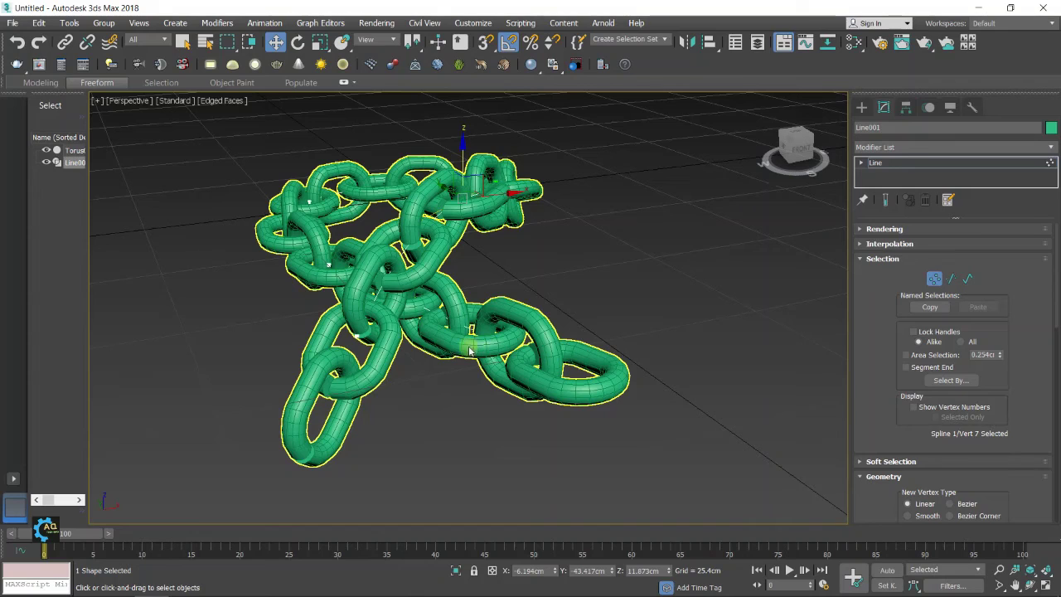
{"action": "left_click", "coordinate": [356, 336]}
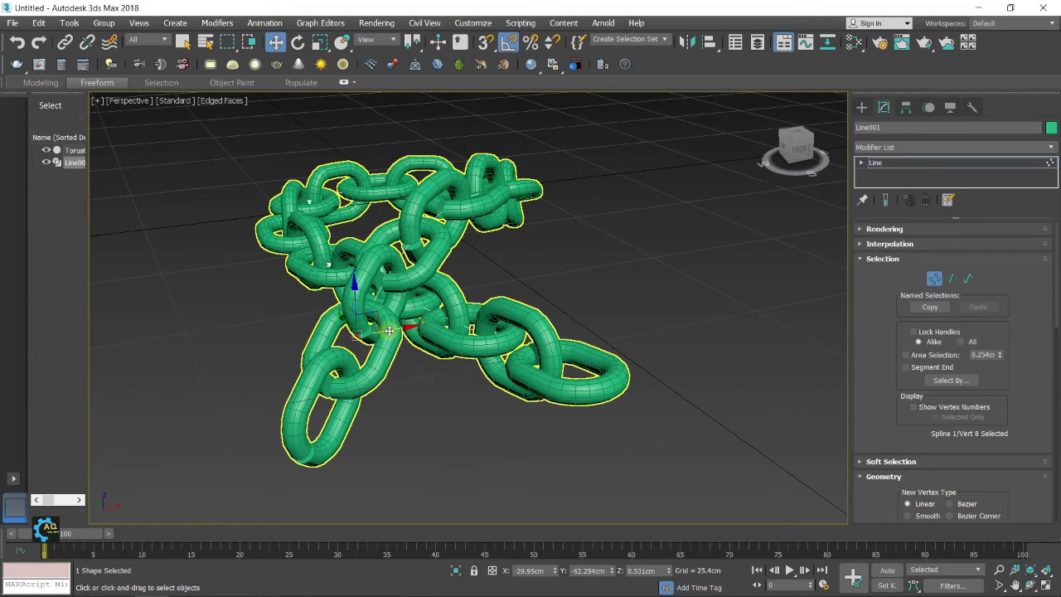
{"action": "left_click", "coordinate": [47, 150]}
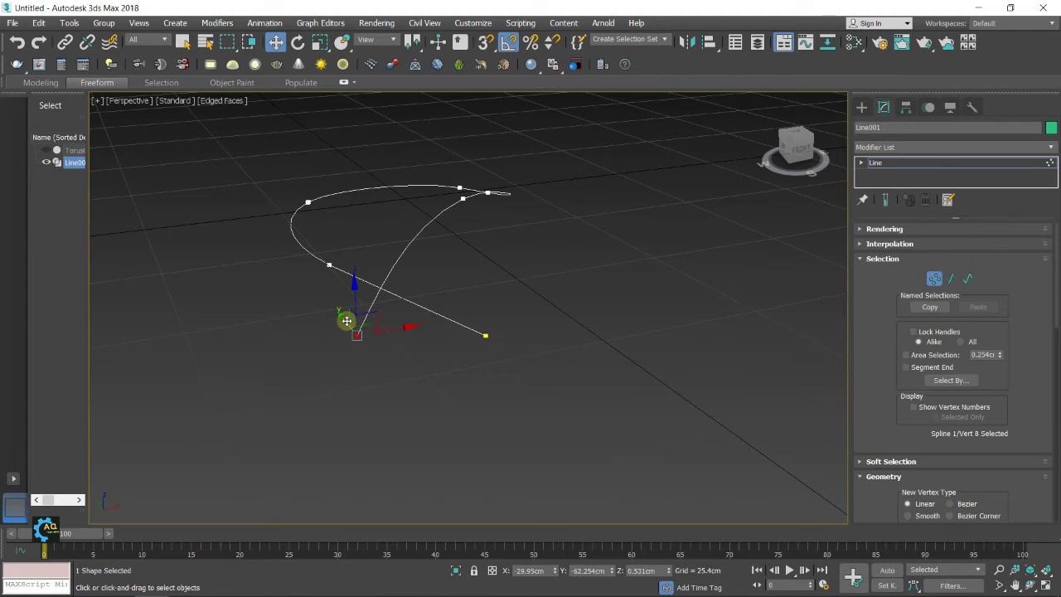
{"action": "left_click_drag", "start_coordinate": [347, 321], "coordinate": [360, 333]}
{"action": "left_click", "coordinate": [46, 150]}
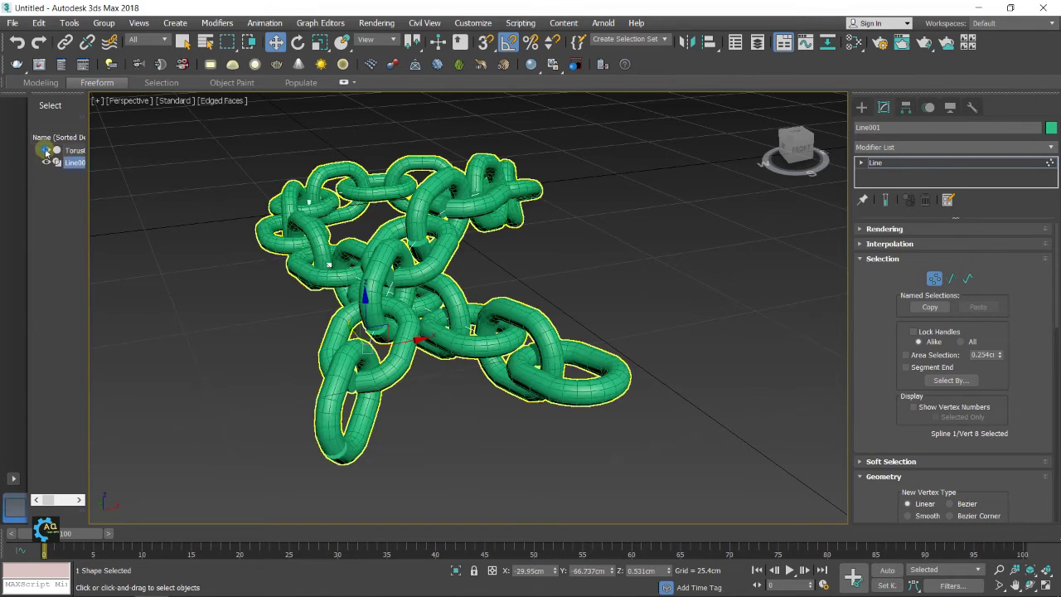
Shift end vertex 8 by about 3 cm in X and -2.8 cm in Y, and raise it about 4.3 cm in Z.
{"action": "left_click_drag", "start_coordinate": [378, 340], "coordinate": [406, 344]}
{"action": "middle_click_drag", "start_coordinate": [406, 344], "coordinate": [427, 424], "text": "alt"}
{"action": "left_click_drag", "start_coordinate": [394, 300], "coordinate": [395, 269]}
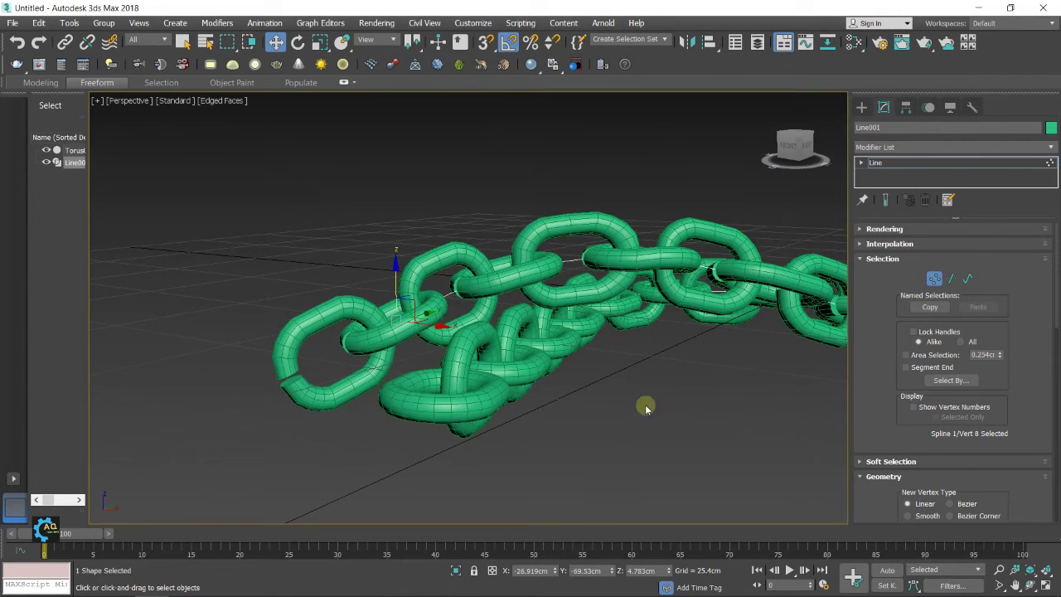
Lower vertex 7 of the path line by about 0.9 cm in Z and unhide the chain.
{"action": "middle_click_drag", "start_coordinate": [642, 407], "coordinate": [7, 145], "text": "alt"}
{"action": "left_click", "coordinate": [47, 150]}
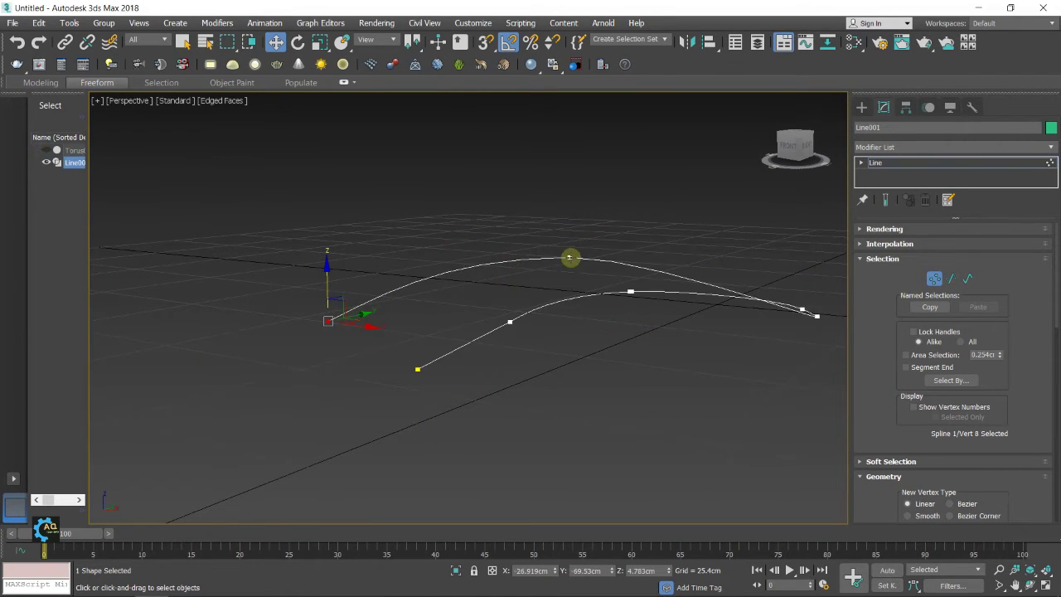
{"action": "middle_click_drag", "start_coordinate": [568, 285], "coordinate": [563, 326], "text": "alt"}
{"action": "left_click", "coordinate": [585, 260]}
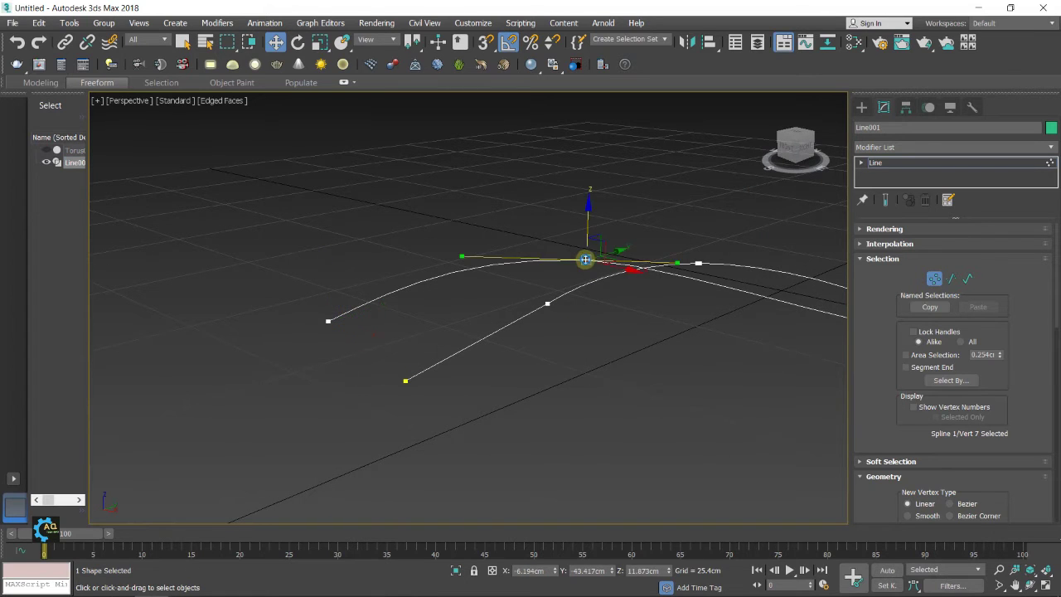
{"action": "left_click", "coordinate": [46, 150]}
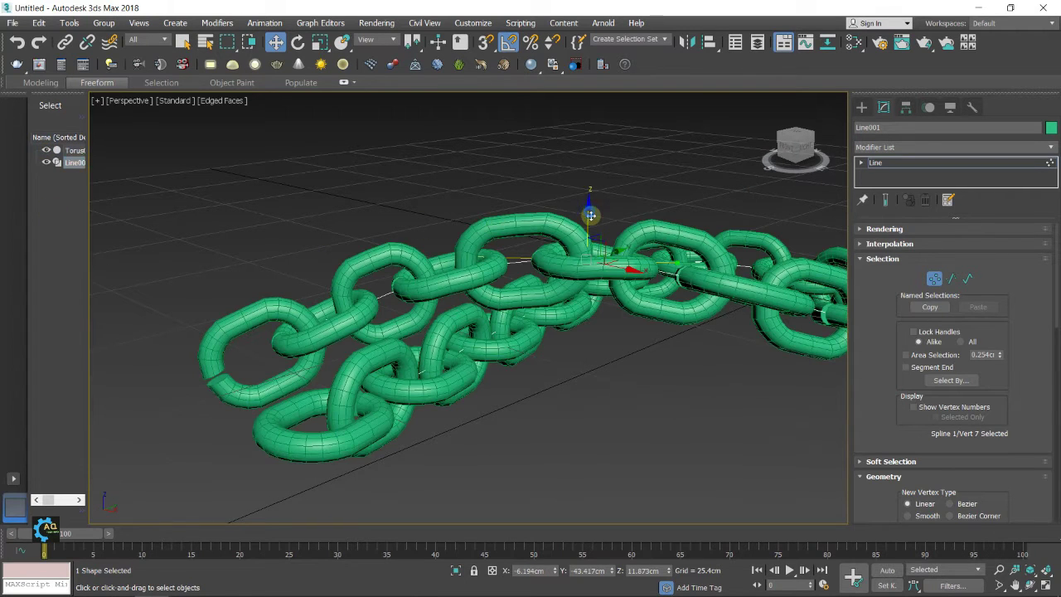
{"action": "left_click_drag", "start_coordinate": [590, 215], "coordinate": [590, 218]}
{"action": "middle_click_drag", "start_coordinate": [591, 218], "coordinate": [640, 369], "text": "alt"}
{"action": "scroll", "coordinate": [569, 310], "scroll_direction": "down", "scroll_amount": 5}
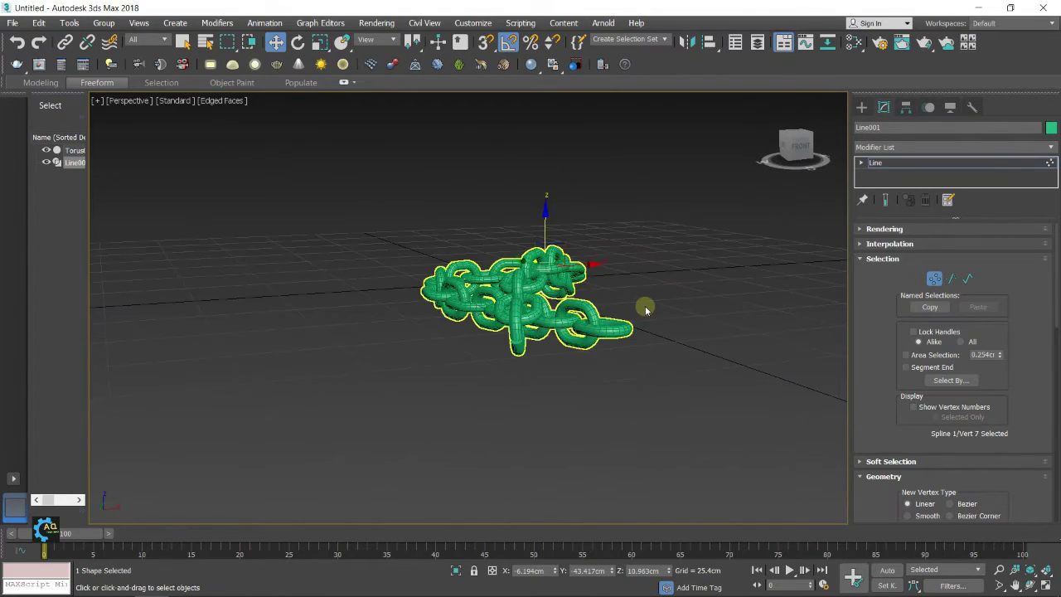
Turn off the edged-faces display and hide the path line, leaving only the shaded chain.
{"action": "left_click", "coordinate": [644, 305]}
{"action": "mouse_move", "coordinate": [644, 305]}
{"action": "middle_mouse_down", "text": "alt"}
{"action": "mouse_move", "coordinate": [630, 365]}
{"action": "mouse_move", "coordinate": [488, 365]}
{"action": "mouse_move", "coordinate": [502, 384]}
{"action": "middle_mouse_up", "text": "alt"}
{"action": "scroll", "coordinate": [630, 365], "scroll_direction": "up", "scroll_amount": 2}
{"action": "key", "text": "F3"}
{"action": "key", "text": "F3"}
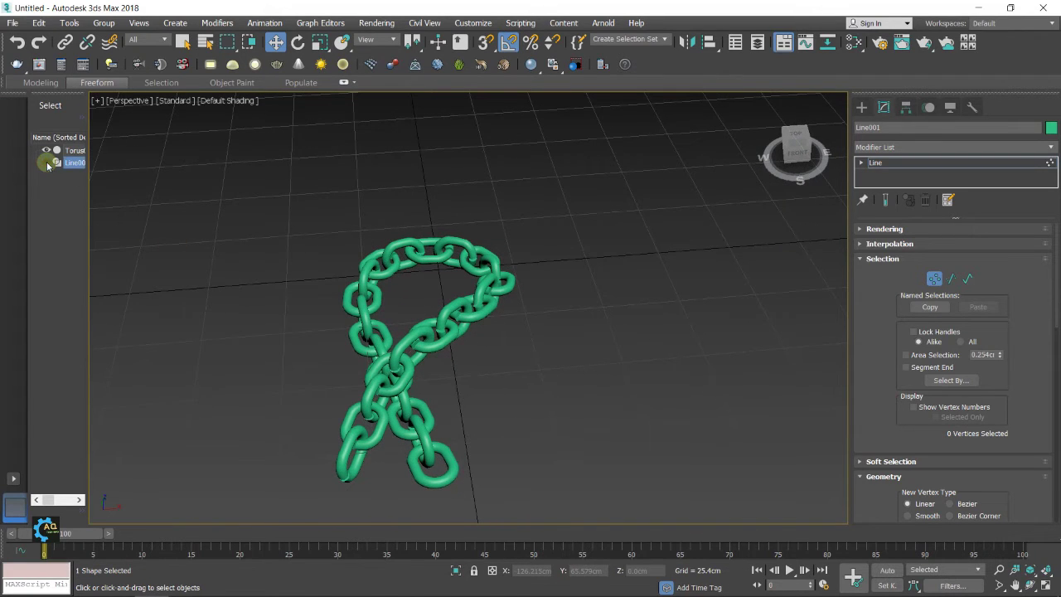
{"action": "middle_click_drag", "start_coordinate": [539, 440], "coordinate": [526, 427]}
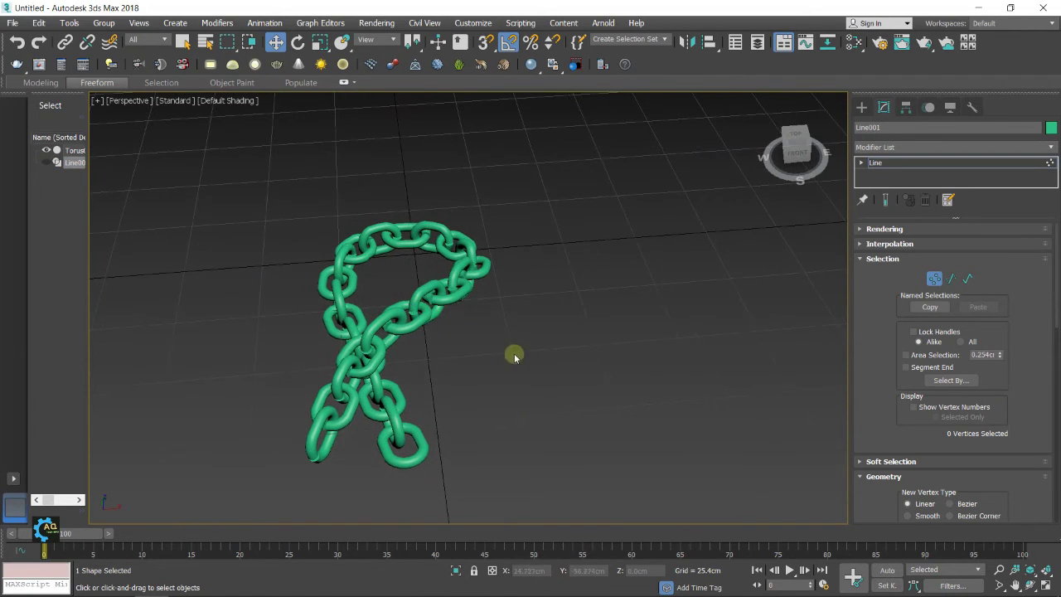
{"action": "middle_click_drag", "start_coordinate": [514, 355], "coordinate": [479, 412], "text": "alt"}
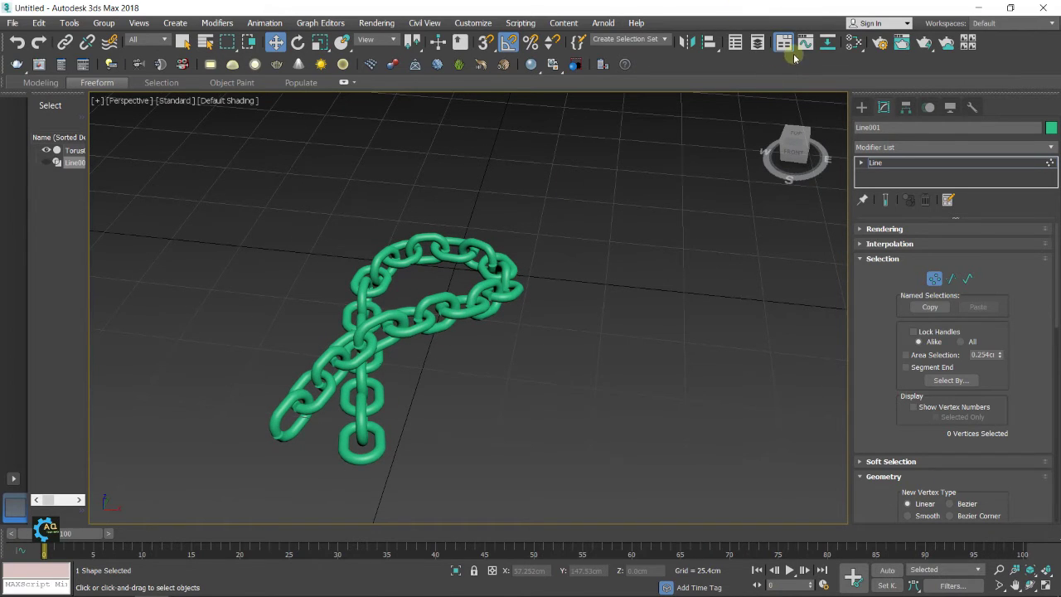
{"action": "middle_click_drag", "start_coordinate": [749, 337], "coordinate": [751, 332]}
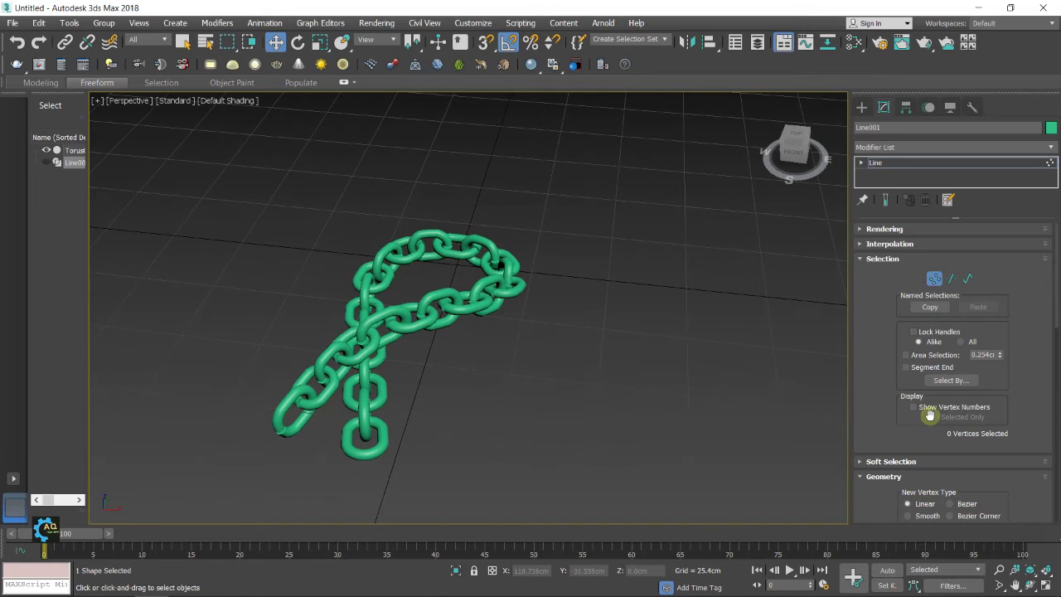
Set the chain's Path Deform rotation to 50 and its twist to -23.5.
{"action": "scroll", "coordinate": [937, 410], "scroll_direction": "down", "scroll_amount": 5}
{"action": "scroll", "coordinate": [937, 410], "scroll_direction": "up", "scroll_amount": 5}
{"action": "left_click", "coordinate": [863, 107]}
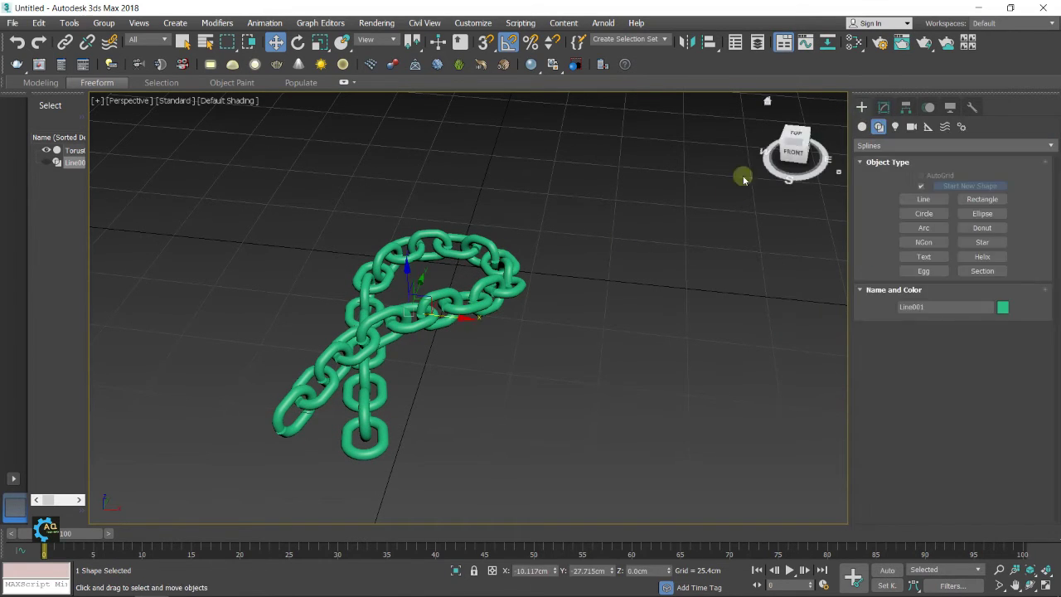
{"action": "left_click", "coordinate": [516, 285]}
{"action": "left_click", "coordinate": [883, 108]}
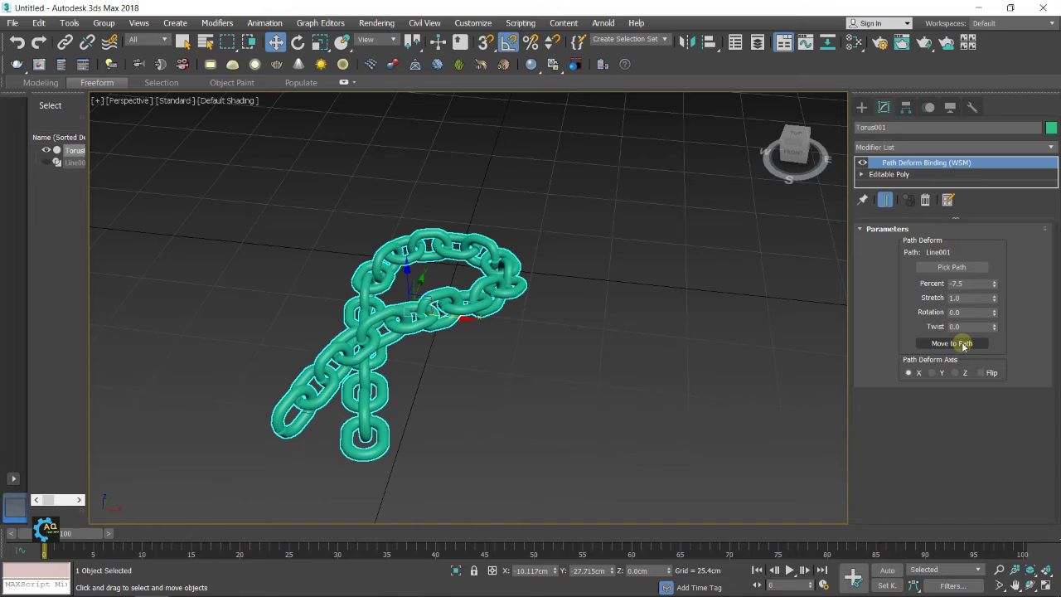
{"action": "left_click", "coordinate": [765, 308]}
{"action": "left_click", "coordinate": [457, 304]}
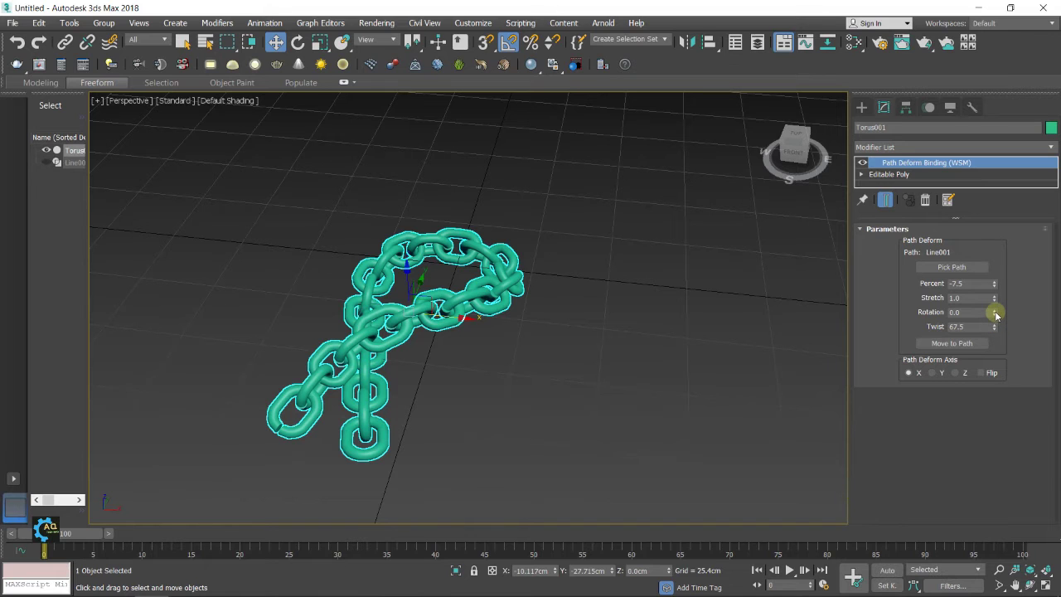
{"action": "left_click_drag", "start_coordinate": [995, 311], "coordinate": [992, 261]}
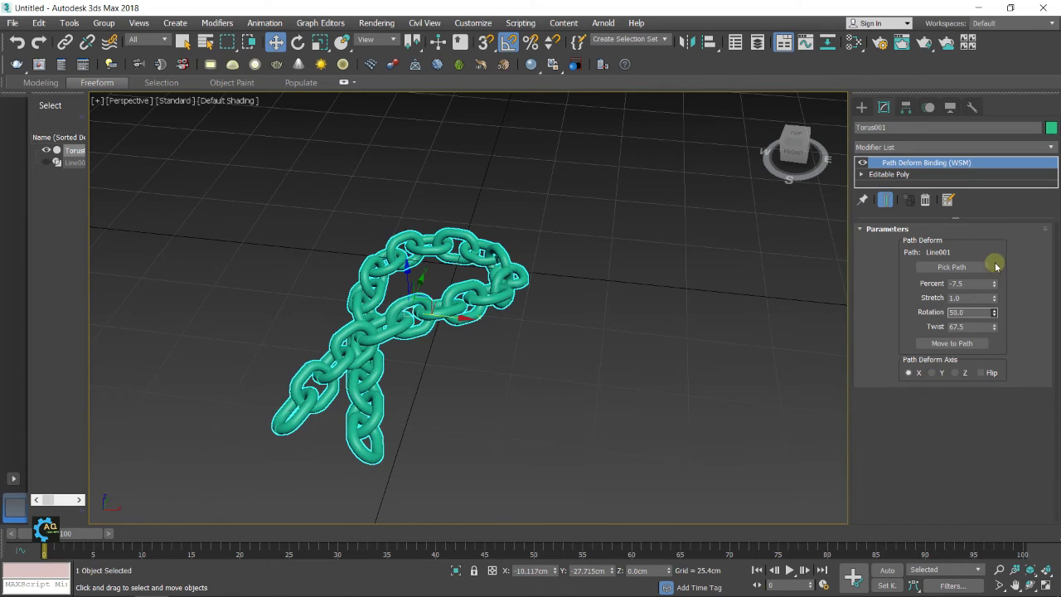
{"action": "left_click_drag", "start_coordinate": [995, 328], "coordinate": [1020, 426]}
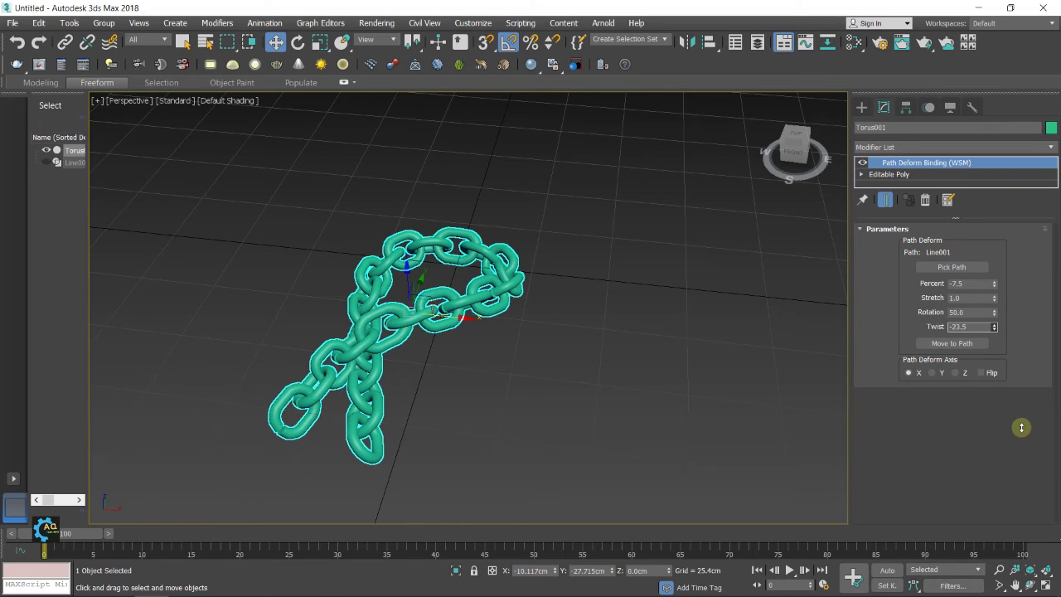
{"action": "left_click", "coordinate": [696, 352]}
{"action": "middle_click_drag", "start_coordinate": [689, 348], "coordinate": [704, 171], "text": "alt"}
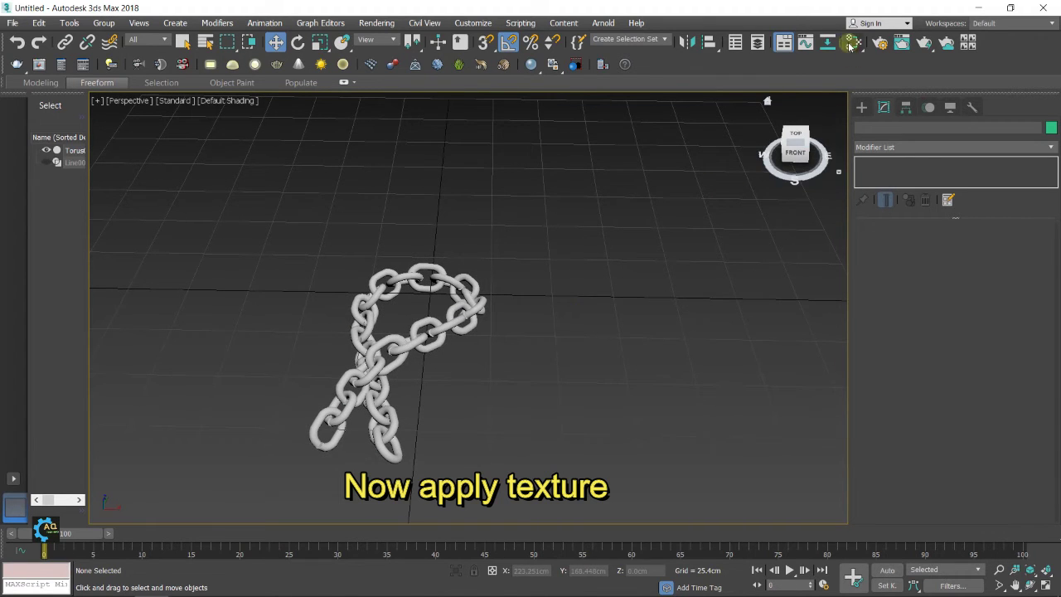
Create a Standard material in the Slate Material Editor and assign it to the chain.
{"action": "left_click", "coordinate": [853, 42]}
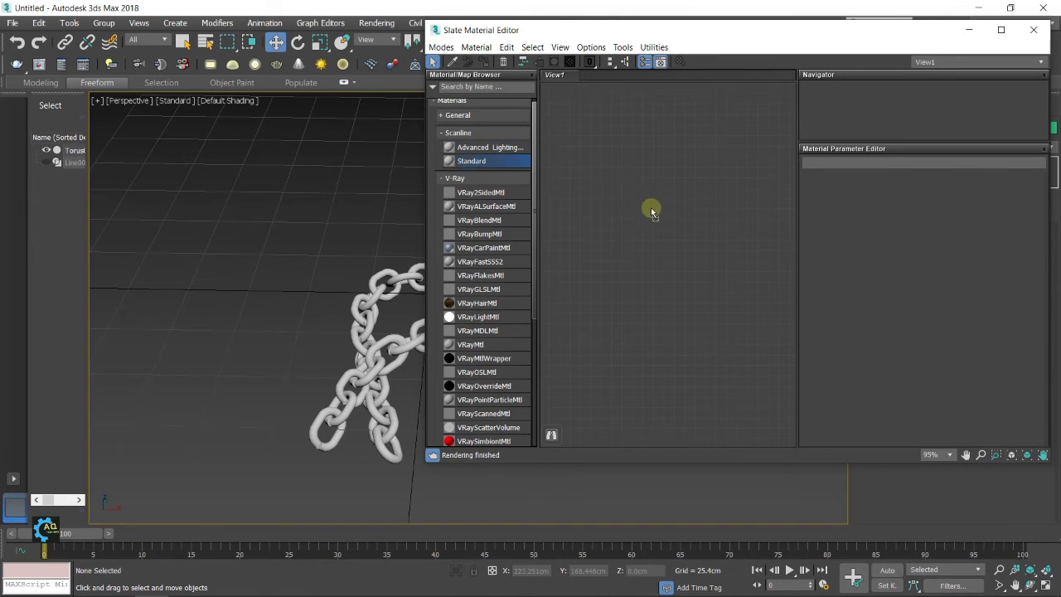
{"action": "left_click_drag", "start_coordinate": [471, 161], "coordinate": [609, 149]}
{"action": "double_click", "coordinate": [621, 197]}
{"action": "scroll", "coordinate": [609, 208], "scroll_direction": "up", "scroll_amount": 3}
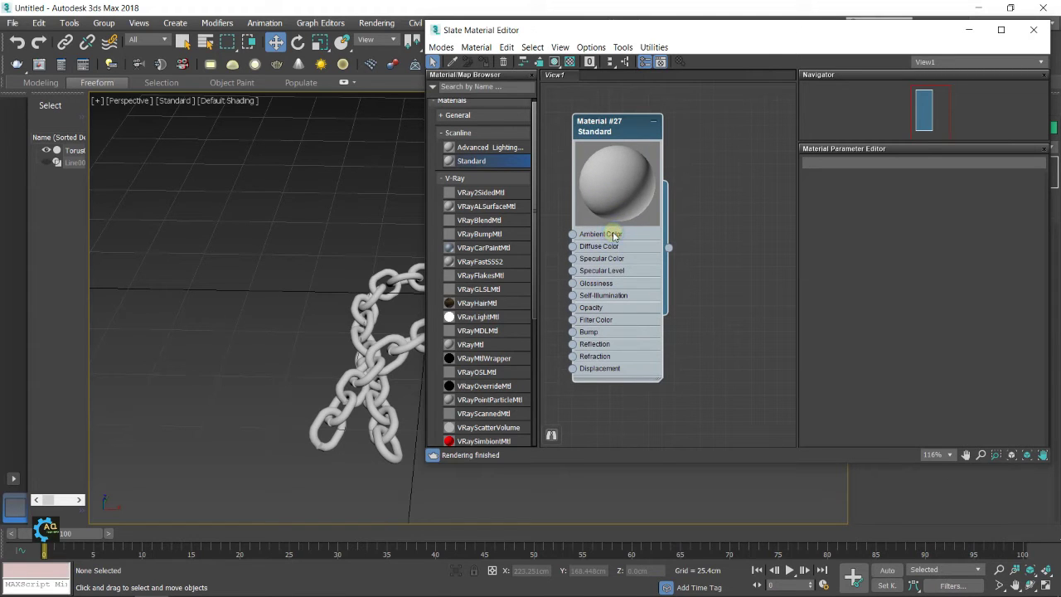
{"action": "middle_click_drag", "start_coordinate": [273, 228], "coordinate": [296, 240], "text": "alt"}
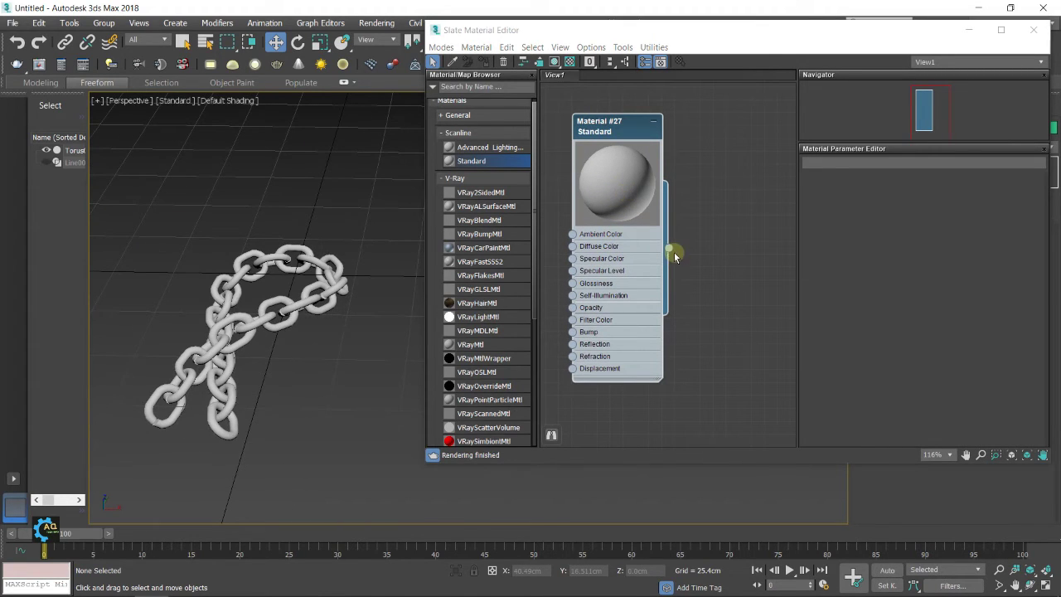
{"action": "left_click_drag", "start_coordinate": [670, 248], "coordinate": [312, 269]}
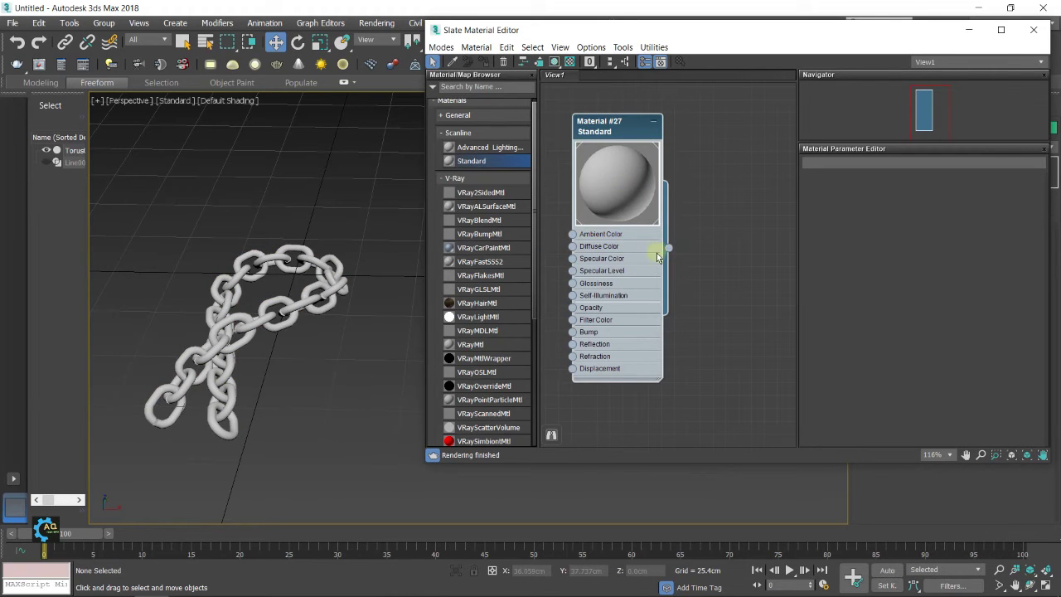
Set the Standard material's linked ambient and diffuse colour to a neutral grey with value 77.
{"action": "double_click", "coordinate": [606, 235]}
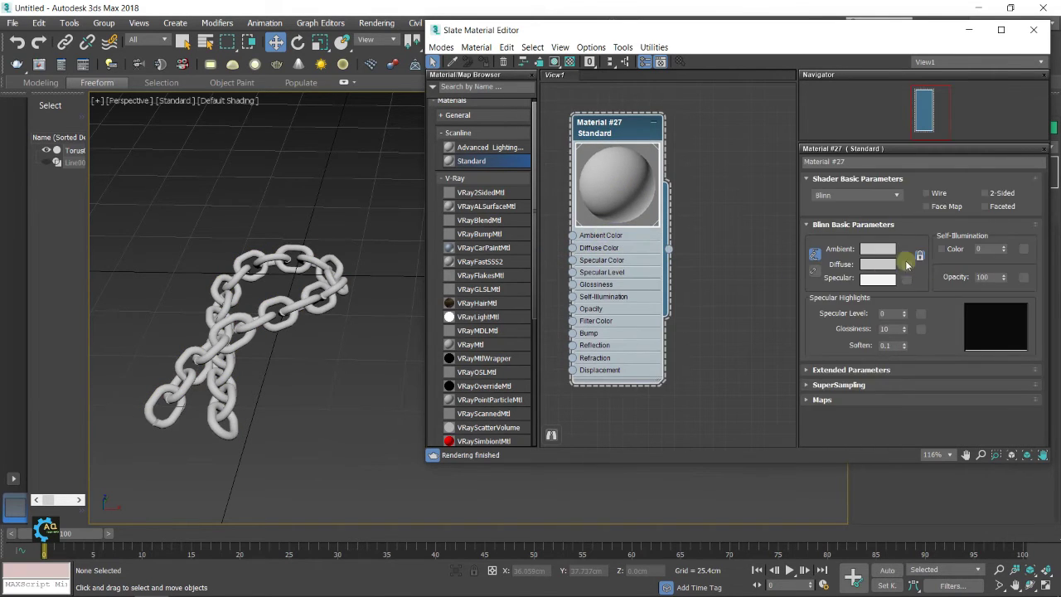
{"action": "left_click", "coordinate": [878, 249]}
{"action": "left_click_drag", "start_coordinate": [367, 150], "coordinate": [365, 119]}
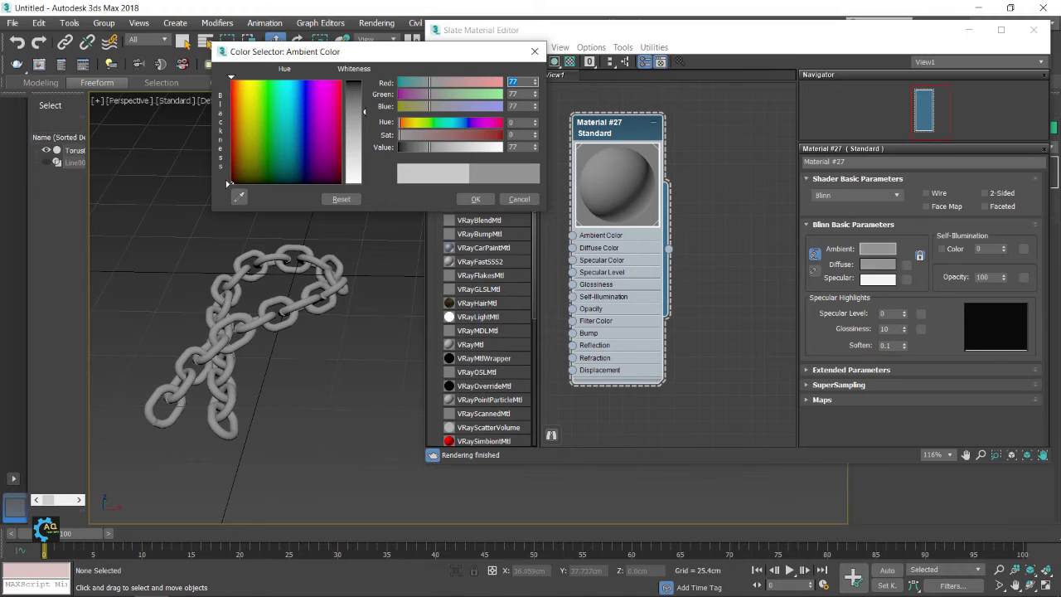
{"action": "left_click", "coordinate": [475, 199]}
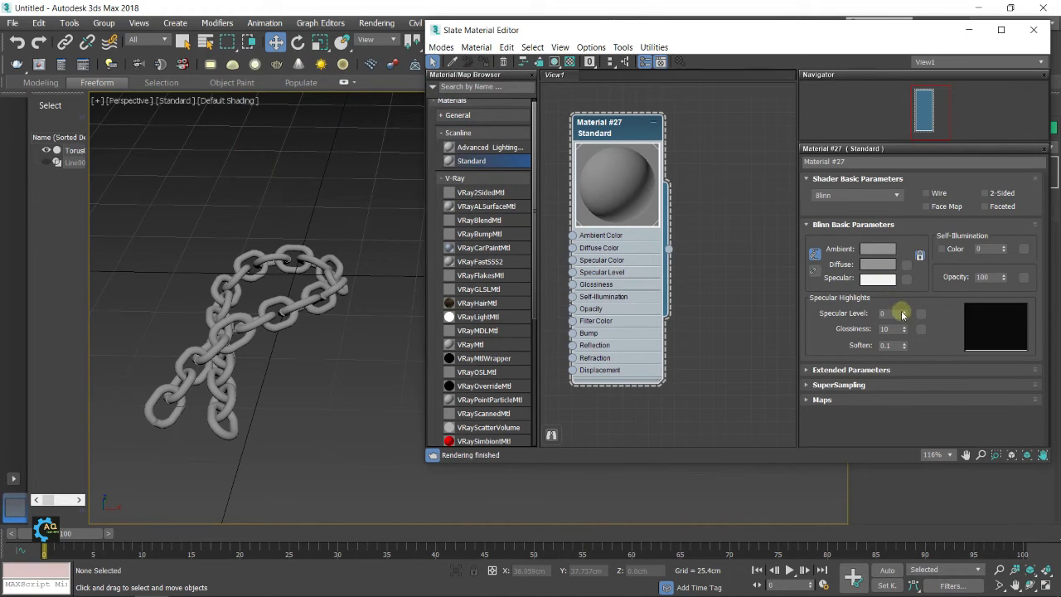
Set the material's specular level to 108 and glossiness to 48, and close the material editor.
{"action": "left_click_drag", "start_coordinate": [904, 307], "coordinate": [904, 268]}
{"action": "left_click_drag", "start_coordinate": [904, 263], "coordinate": [904, 257]}
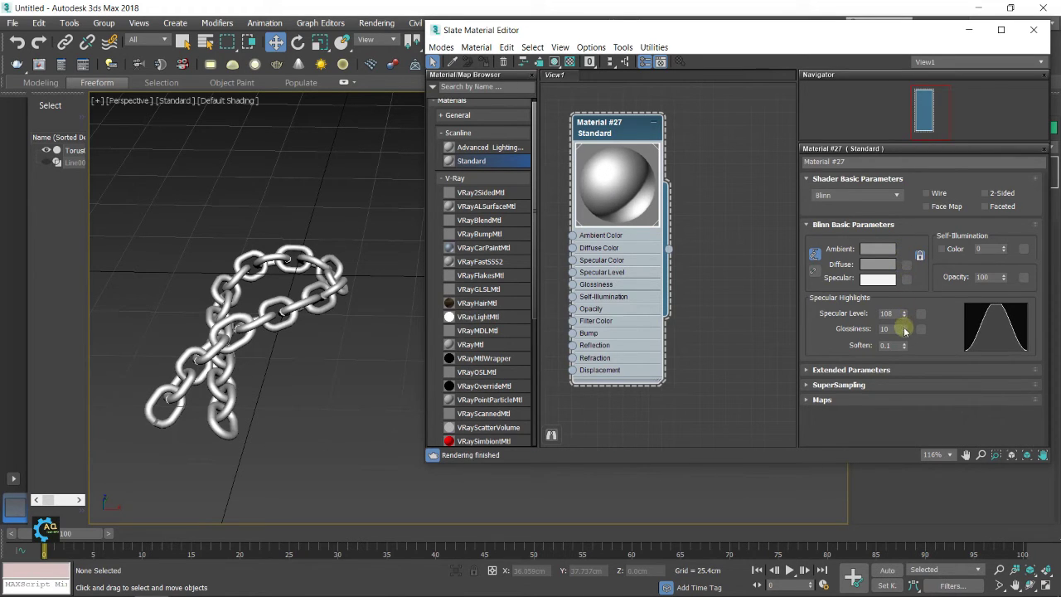
{"action": "left_click_drag", "start_coordinate": [905, 330], "coordinate": [907, 309]}
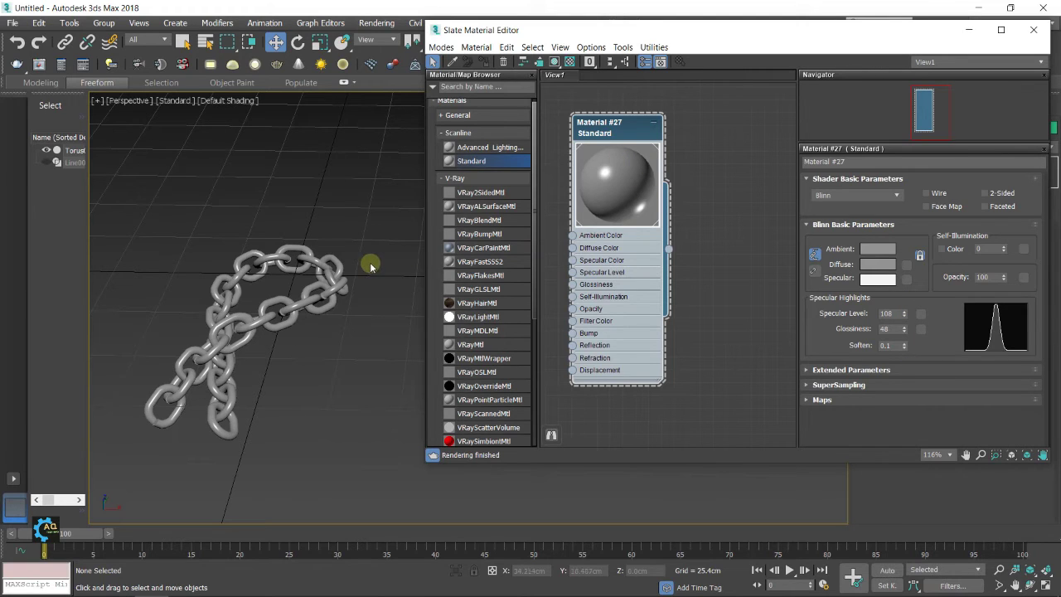
{"action": "left_click", "coordinate": [1034, 31]}
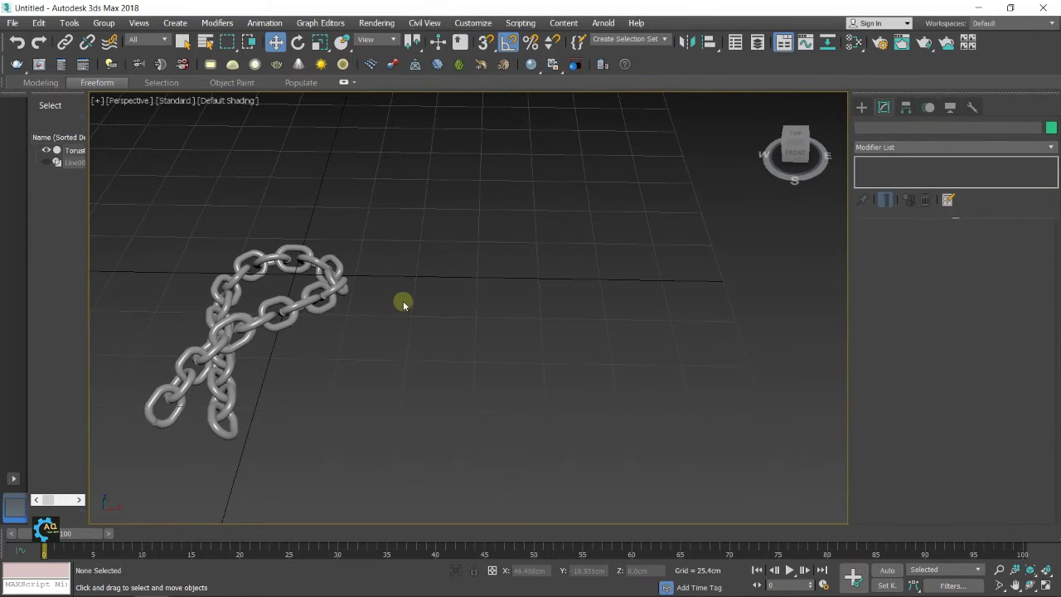
Create a plane VRayLight across the chain with about 36 cm half-length and 28 cm half-width.
{"action": "middle_click_drag", "start_coordinate": [423, 265], "coordinate": [489, 275]}
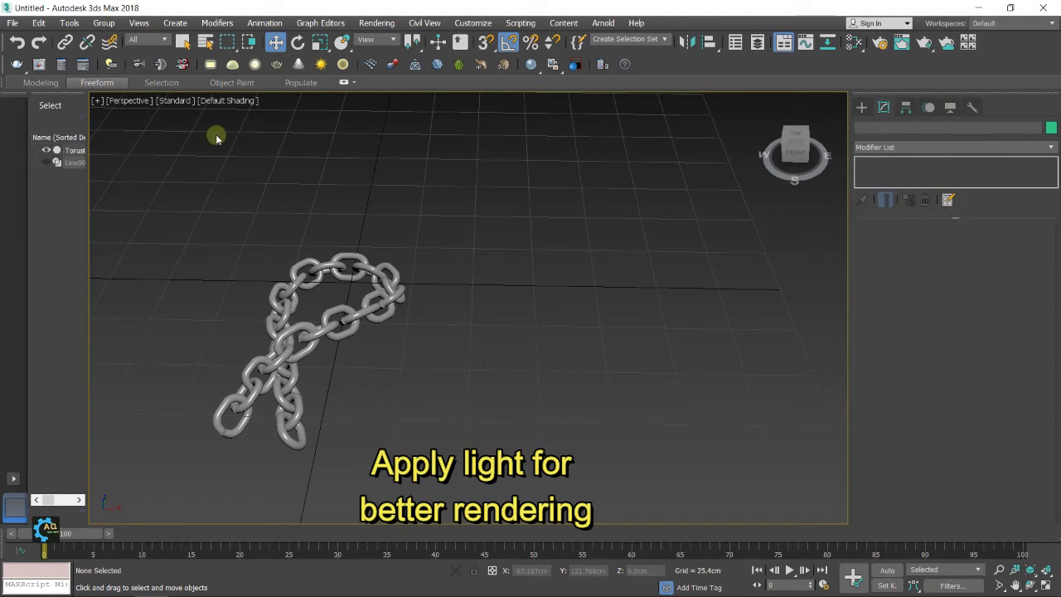
{"action": "middle_click_drag", "start_coordinate": [202, 161], "coordinate": [207, 172]}
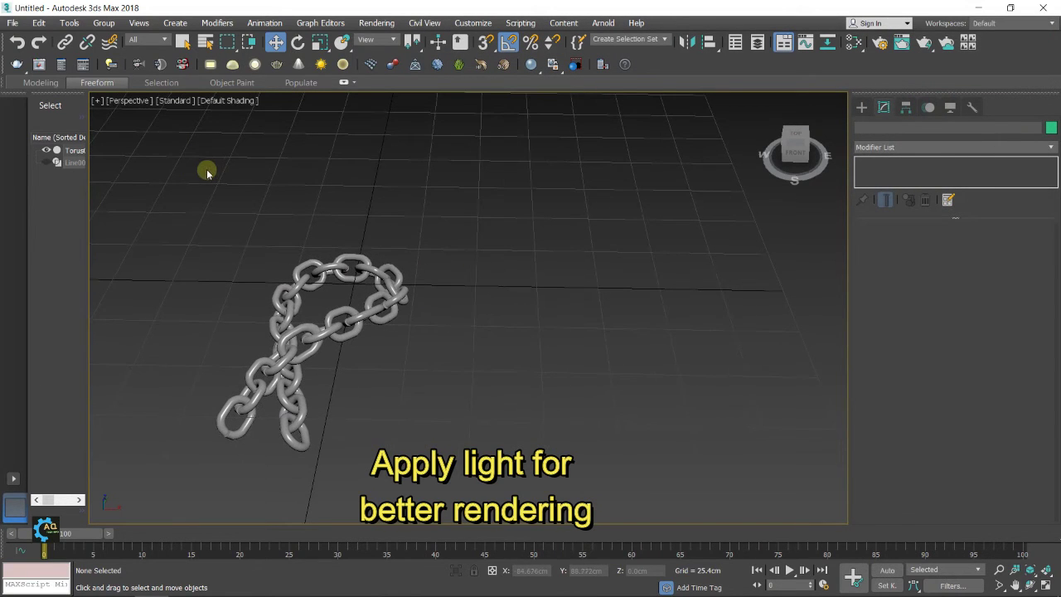
{"action": "left_click", "coordinate": [211, 64]}
{"action": "scroll", "coordinate": [343, 303], "scroll_direction": "down", "scroll_amount": 4}
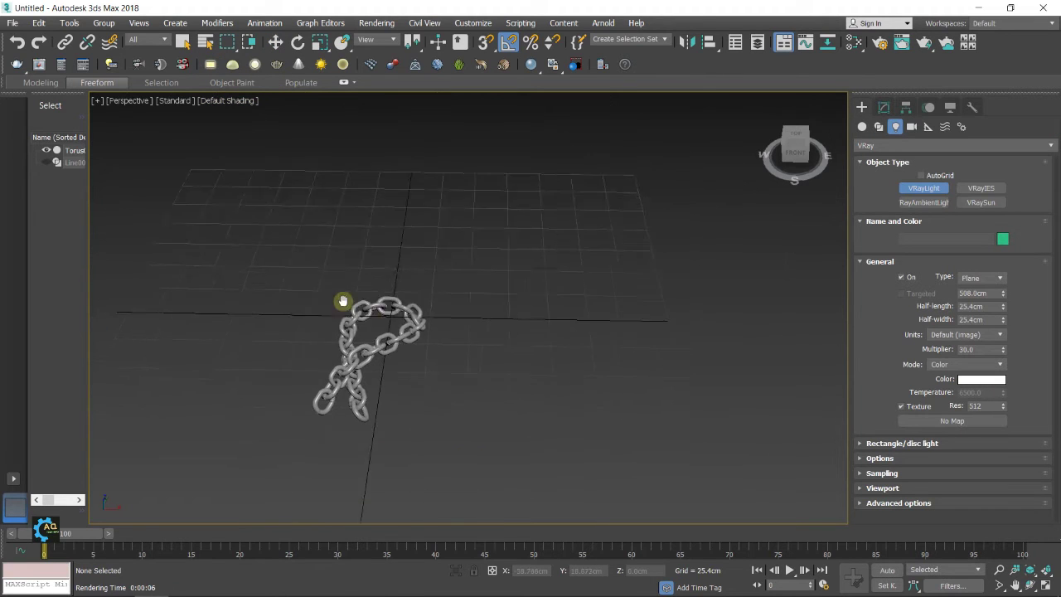
{"action": "left_click_drag", "start_coordinate": [329, 308], "coordinate": [437, 367]}
{"action": "middle_click_drag", "start_coordinate": [446, 294], "coordinate": [455, 331]}
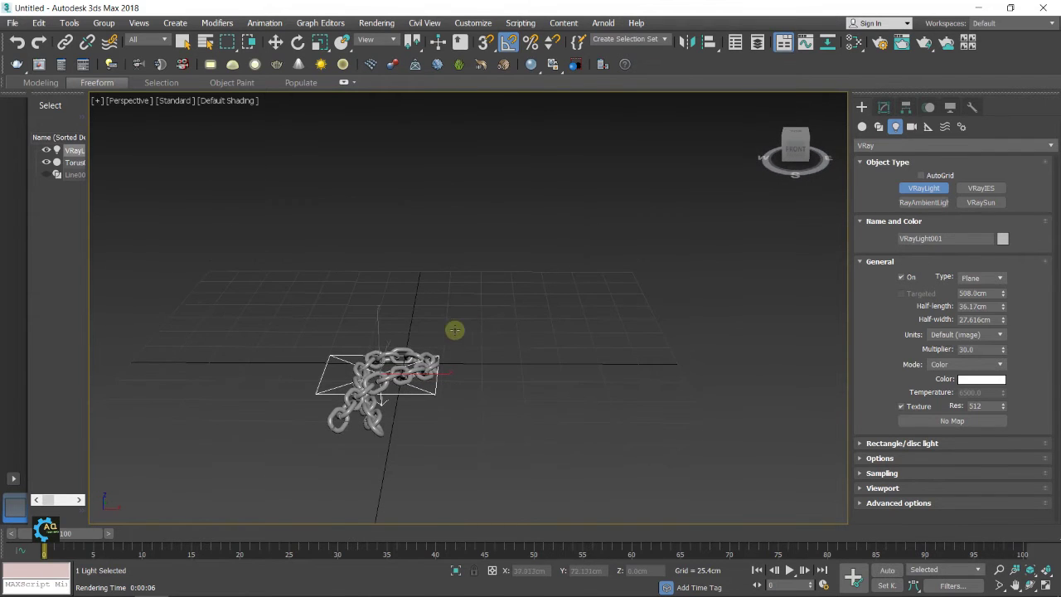
Raise the plane light to about 103 cm in Z and tilt it to shine diagonally down.
{"action": "key", "text": "w"}
{"action": "left_click_drag", "start_coordinate": [378, 325], "coordinate": [400, 165]}
{"action": "key", "text": "e"}
{"action": "middle_click_drag", "start_coordinate": [507, 276], "coordinate": [512, 284]}
{"action": "key", "text": "w"}
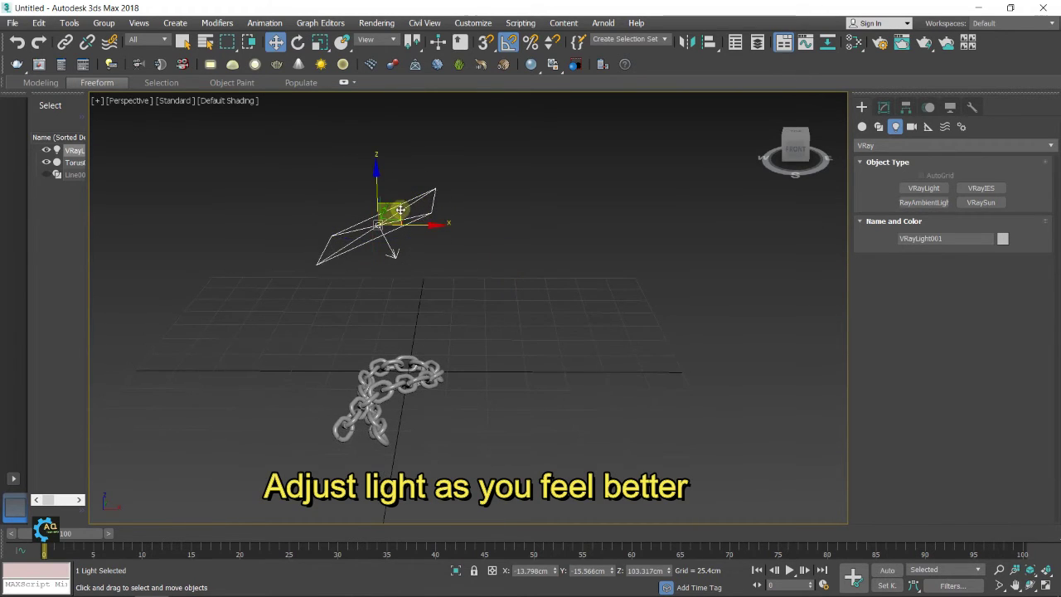
Move the plane light to about -60 cm in X and lower it to about 77 cm in Z.
{"action": "left_click_drag", "start_coordinate": [433, 225], "coordinate": [371, 227]}
{"action": "middle_click_drag", "start_coordinate": [417, 279], "coordinate": [529, 334], "text": "alt"}
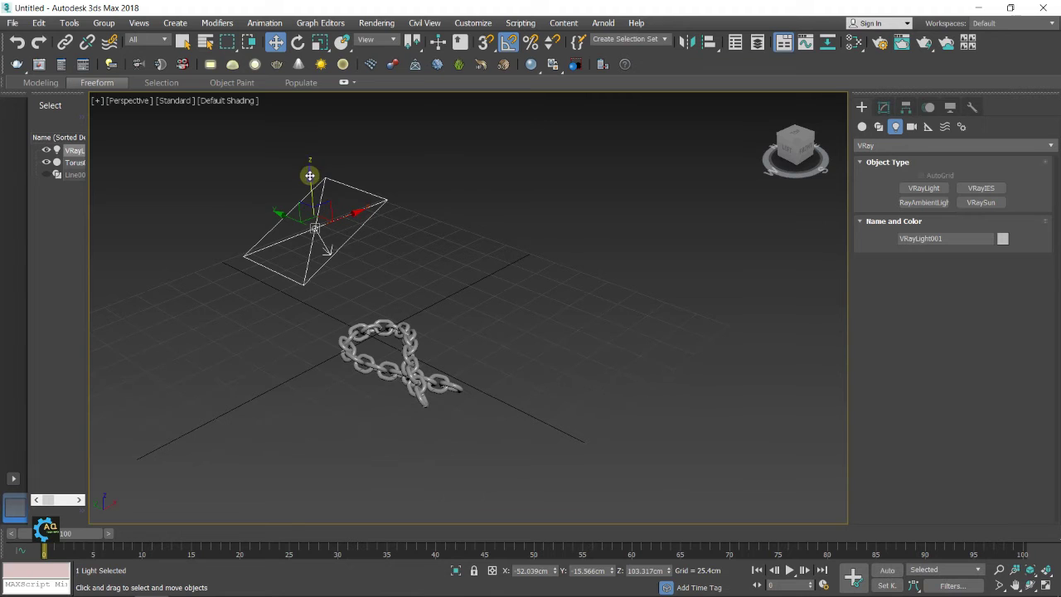
{"action": "left_click_drag", "start_coordinate": [309, 175], "coordinate": [334, 224]}
{"action": "middle_click_drag", "start_coordinate": [489, 247], "coordinate": [451, 238], "text": "alt"}
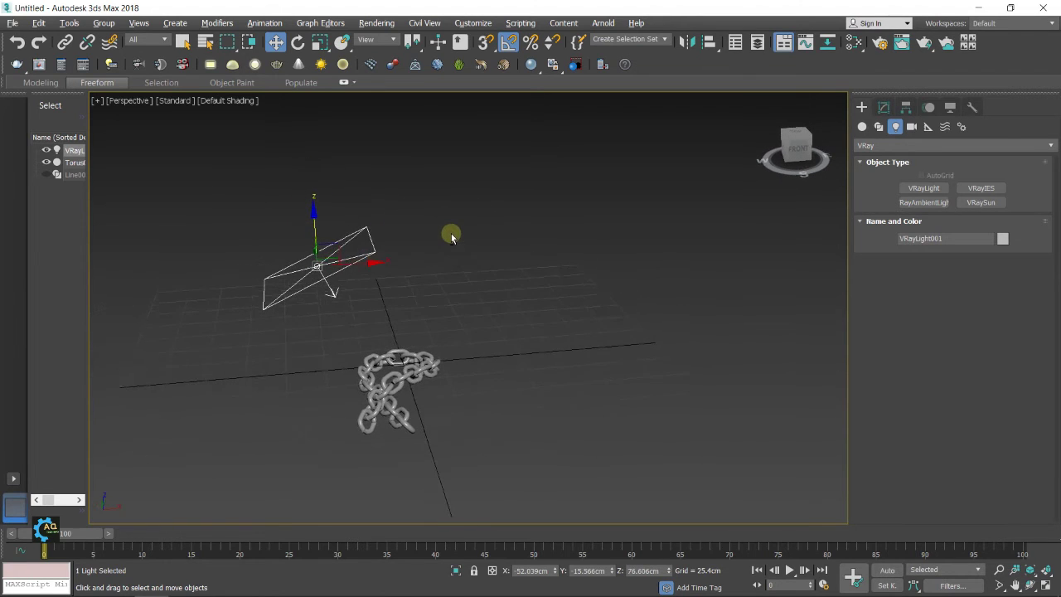
{"action": "left_click_drag", "start_coordinate": [364, 264], "coordinate": [348, 260]}
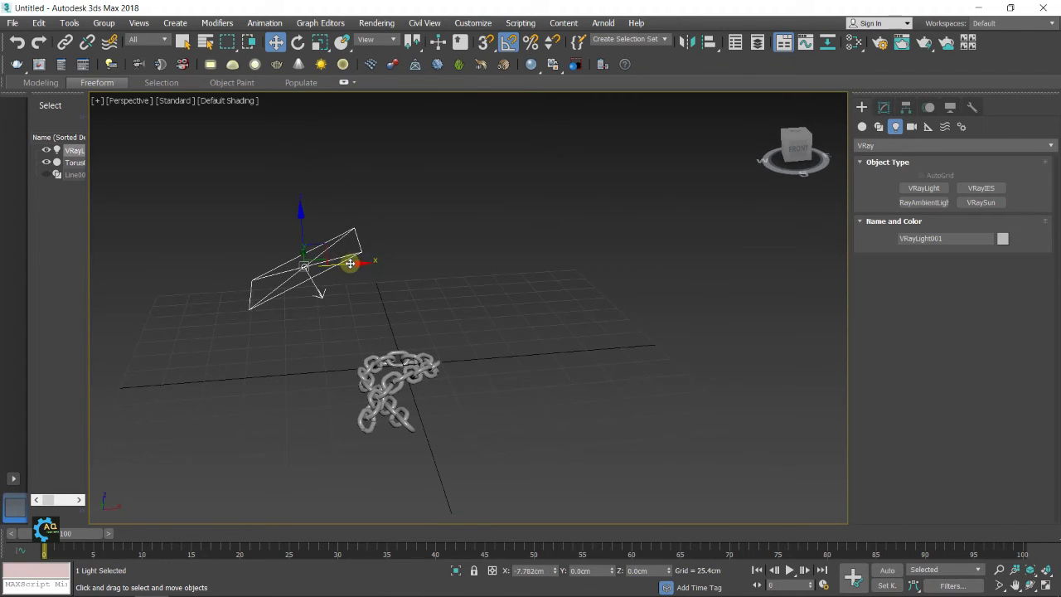
{"action": "middle_click_drag", "start_coordinate": [348, 260], "coordinate": [441, 310], "text": "alt"}
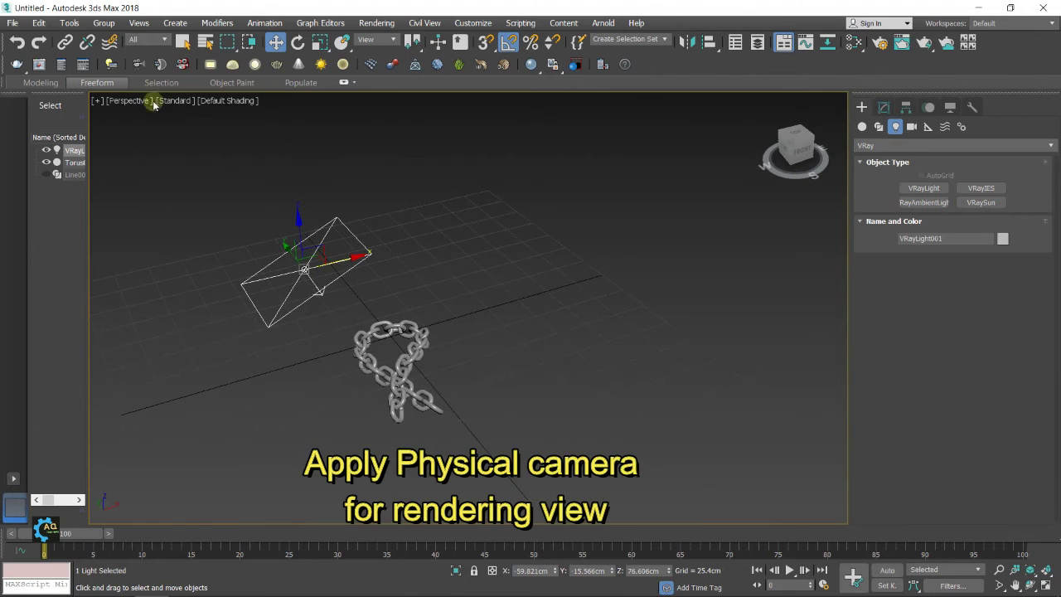
Place a targeted Physical camera in front of the chain, aimed at it with a target distance of about 165 cm.
{"action": "left_click", "coordinate": [138, 65]}
{"action": "scroll", "coordinate": [321, 346], "scroll_direction": "down", "scroll_amount": 3}
{"action": "middle_click_drag", "start_coordinate": [321, 347], "coordinate": [341, 383], "text": "alt"}
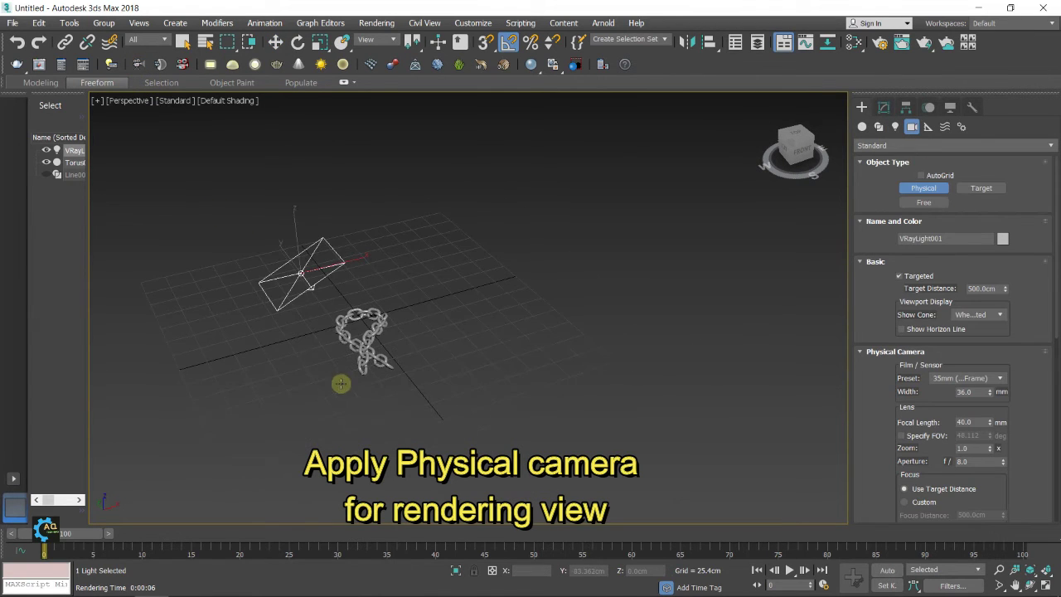
{"action": "left_click_drag", "start_coordinate": [349, 446], "coordinate": [426, 363]}
{"action": "middle_click_drag", "start_coordinate": [425, 363], "coordinate": [357, 344], "text": "alt"}
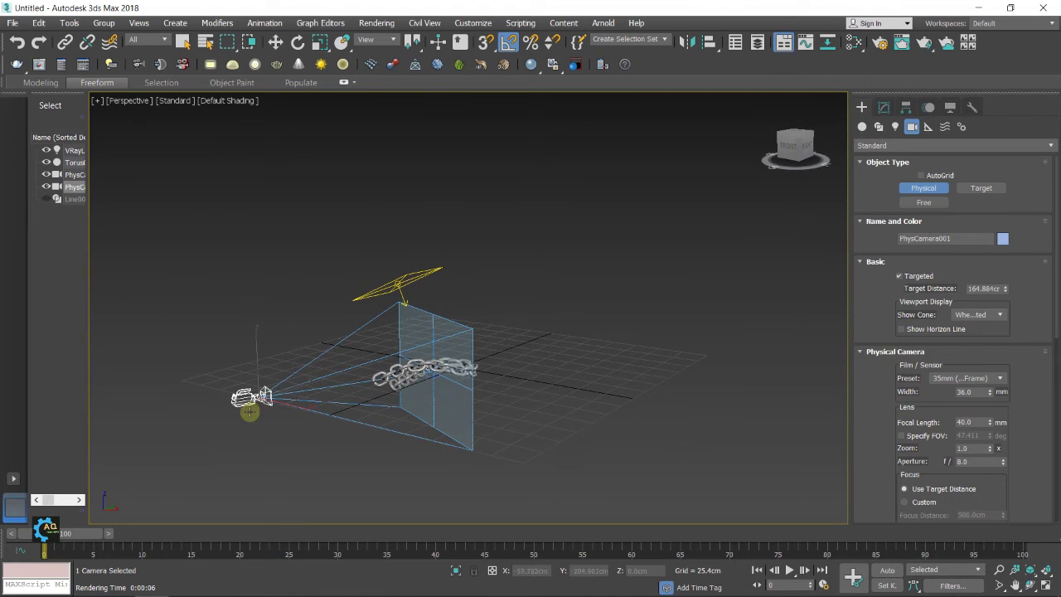
Raise the Physical camera to about 87 cm in Z and pull it back to about X -127 cm, Y -186 cm.
{"action": "key", "text": "w"}
{"action": "left_click_drag", "start_coordinate": [257, 346], "coordinate": [257, 242]}
{"action": "middle_click_drag", "start_coordinate": [288, 309], "coordinate": [284, 345], "text": "alt"}
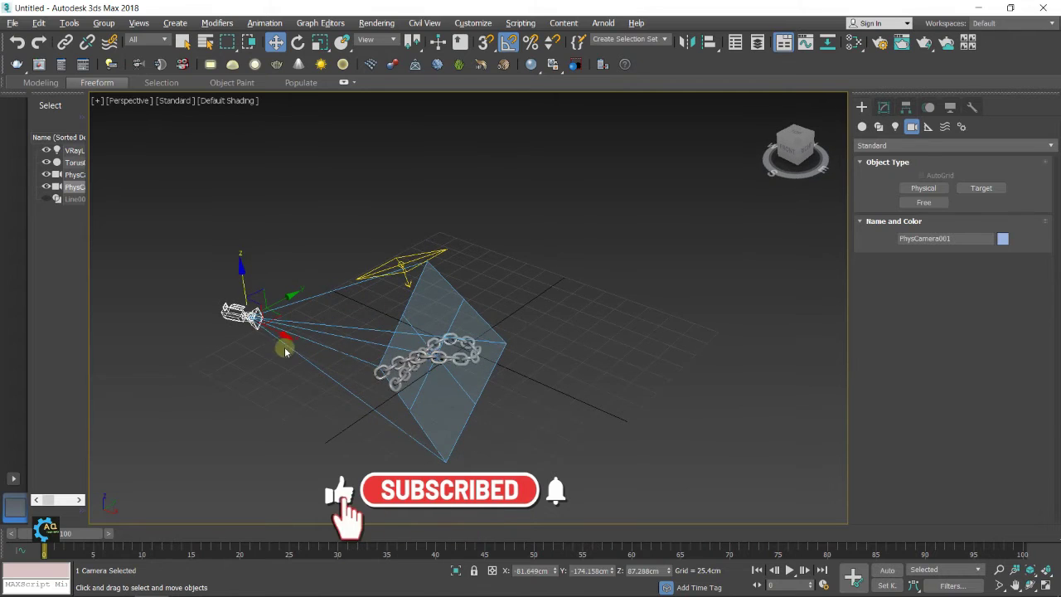
{"action": "left_click_drag", "start_coordinate": [282, 333], "coordinate": [242, 280]}
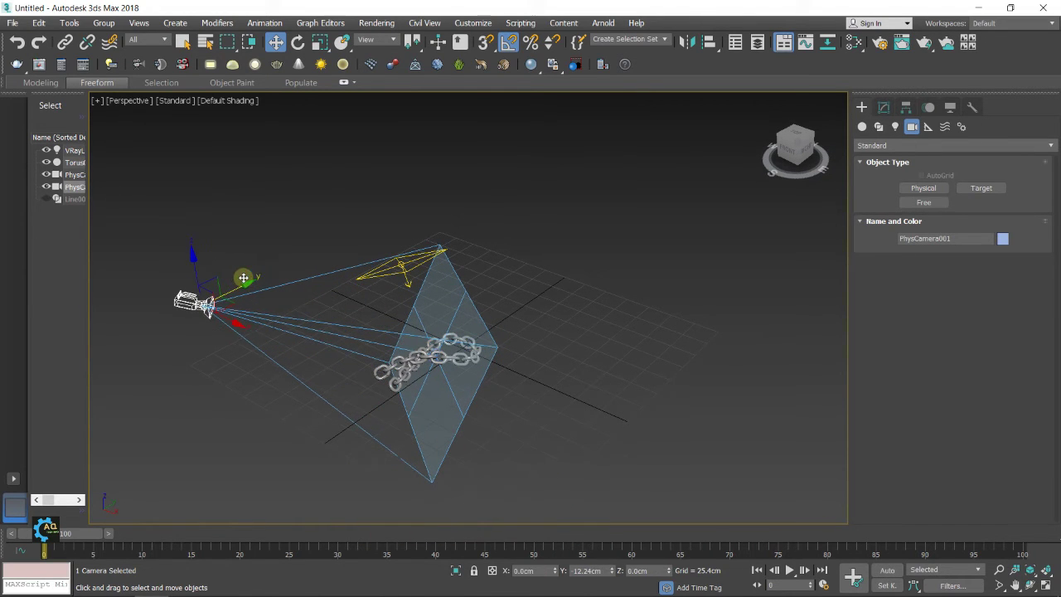
Move the camera's target to about -53 cm in Y and raise it to about 12 cm in Z.
{"action": "left_click", "coordinate": [457, 395]}
{"action": "middle_click_drag", "start_coordinate": [457, 396], "coordinate": [417, 332], "text": "alt"}
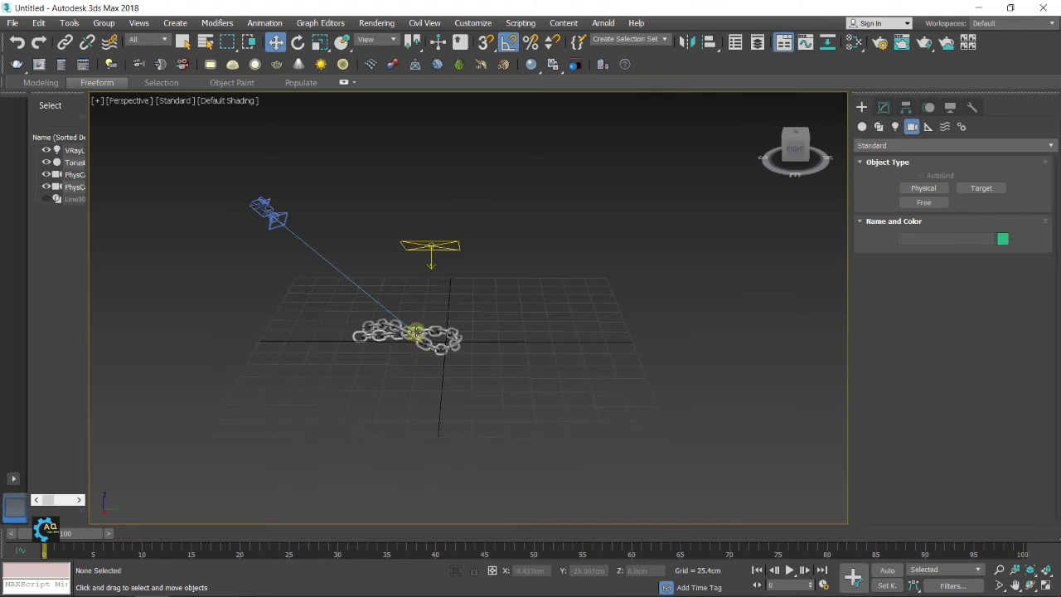
{"action": "scroll", "coordinate": [421, 334], "scroll_direction": "up", "scroll_amount": 4}
{"action": "left_click", "coordinate": [421, 334]}
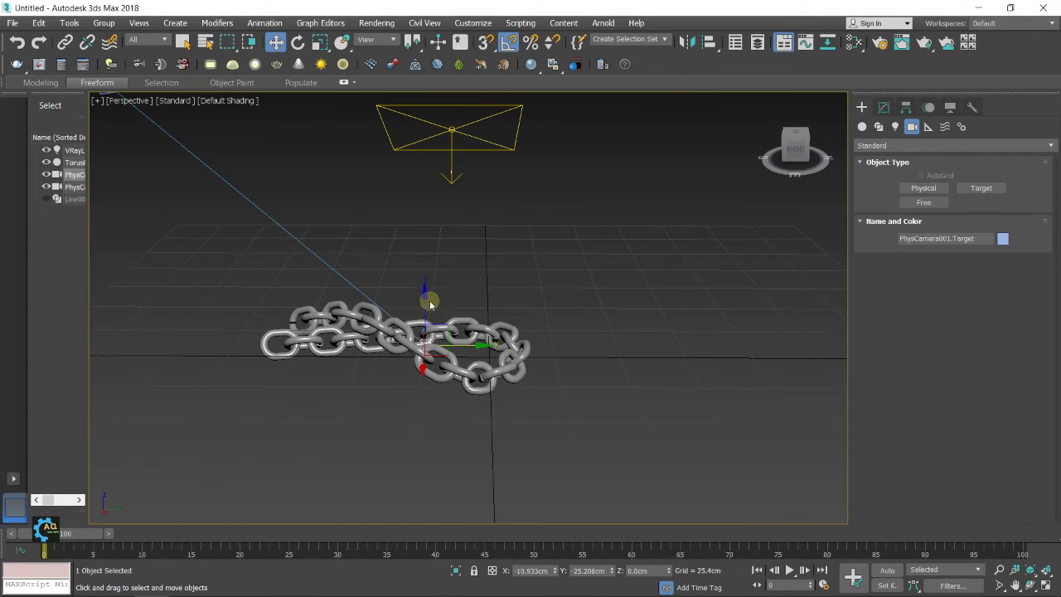
{"action": "left_click_drag", "start_coordinate": [428, 300], "coordinate": [424, 270]}
{"action": "left_click_drag", "start_coordinate": [474, 324], "coordinate": [390, 327]}
{"action": "middle_click_drag", "start_coordinate": [360, 398], "coordinate": [259, 355], "text": "alt"}
{"action": "scroll", "coordinate": [403, 388], "scroll_direction": "down", "scroll_amount": 3}
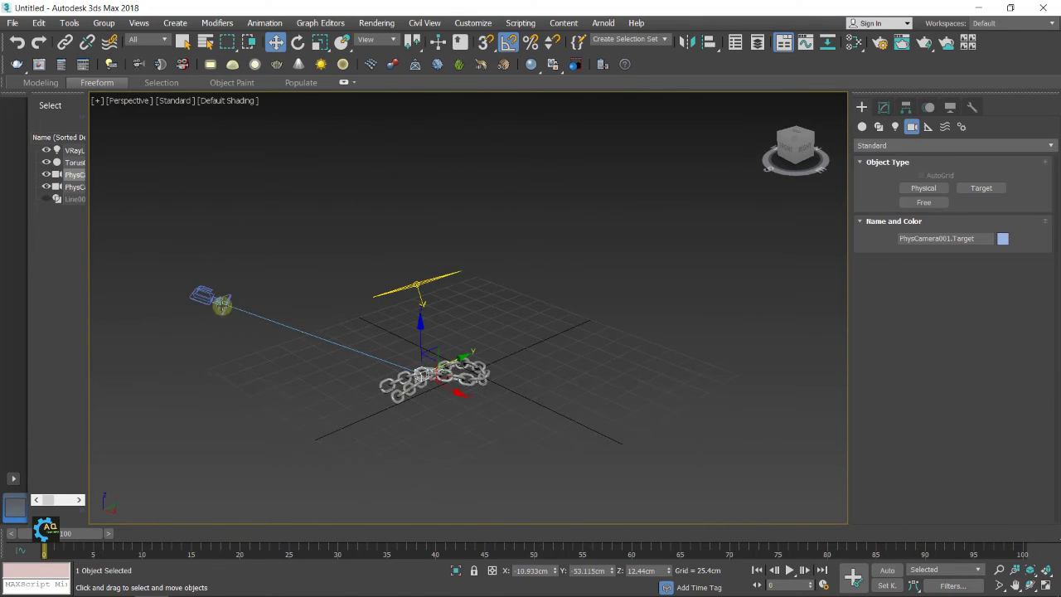
Show all four viewports and switch the Perspective one to the PhysCamera001 view.
{"action": "left_click", "coordinate": [218, 302]}
{"action": "middle_click_drag", "start_coordinate": [343, 347], "coordinate": [457, 358], "text": "alt"}
{"action": "key", "text": "alt+w"}
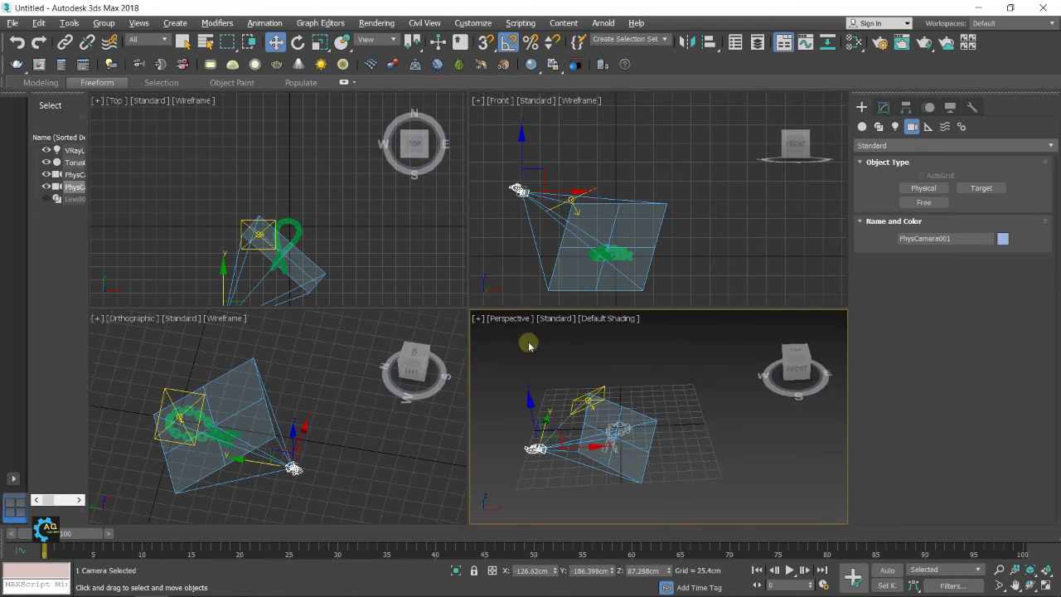
{"action": "left_click", "coordinate": [512, 318]}
{"action": "mouse_move", "coordinate": [609, 330]}
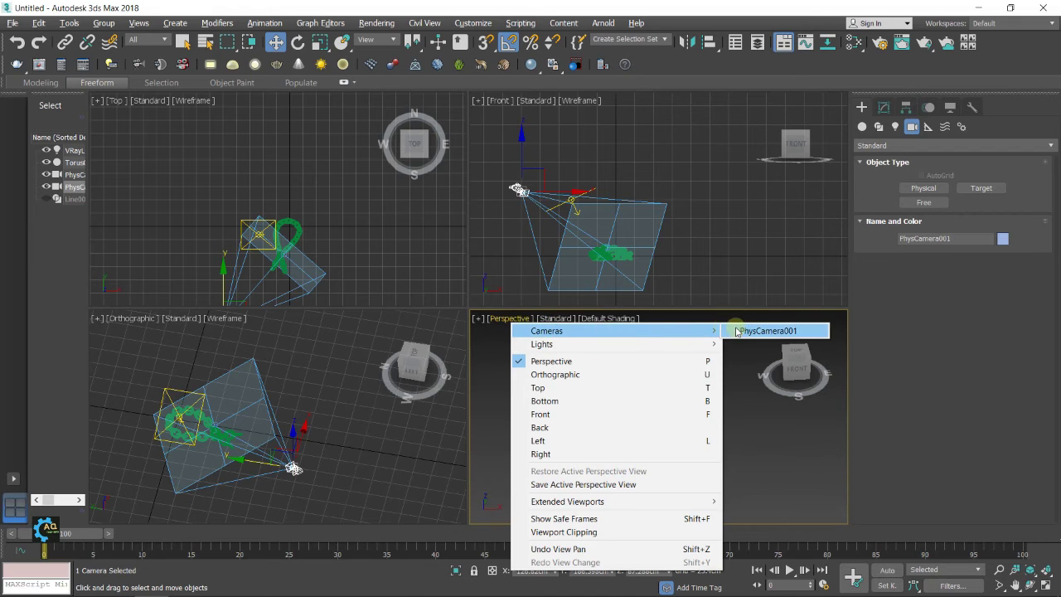
{"action": "left_click", "coordinate": [744, 331]}
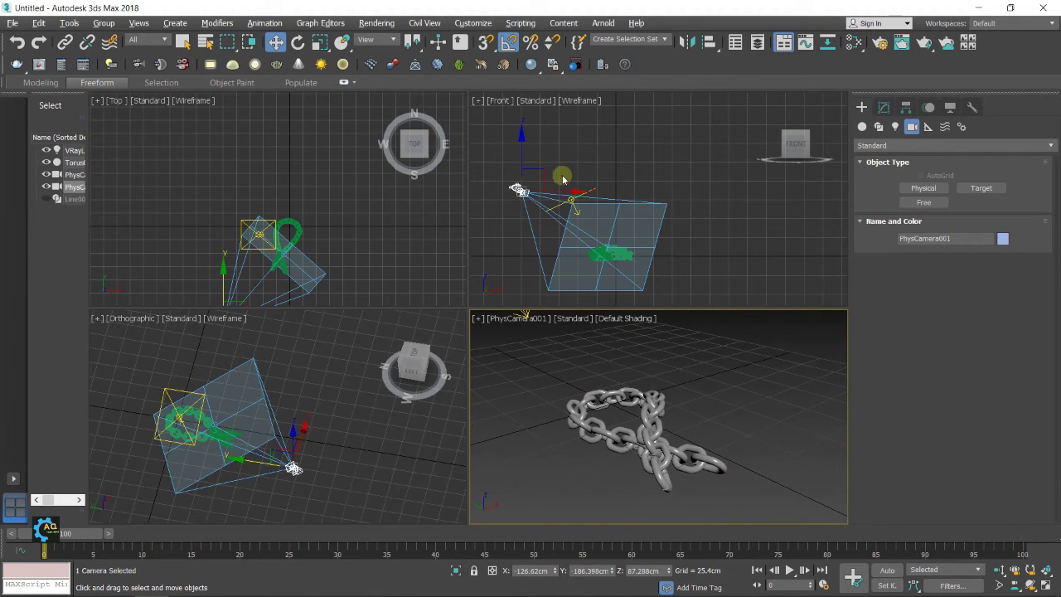
Reposition the camera to about -94 cm in X and raise it to about 110 cm in Z.
{"action": "left_click", "coordinate": [315, 223]}
{"action": "middle_click_drag", "start_coordinate": [327, 251], "coordinate": [320, 193]}
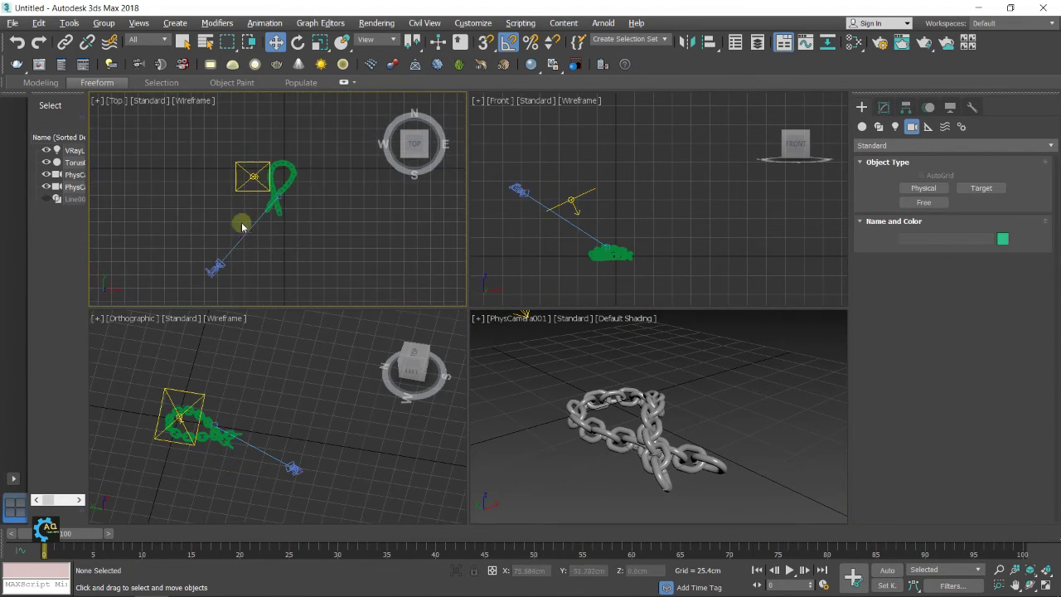
{"action": "left_click", "coordinate": [217, 269]}
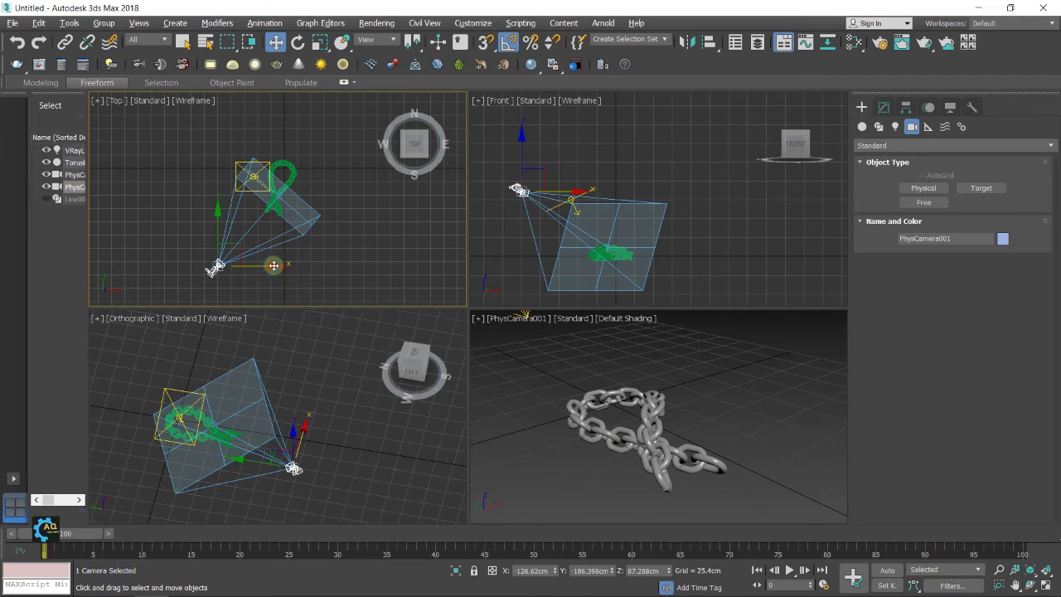
{"action": "left_click_drag", "start_coordinate": [273, 266], "coordinate": [287, 268]}
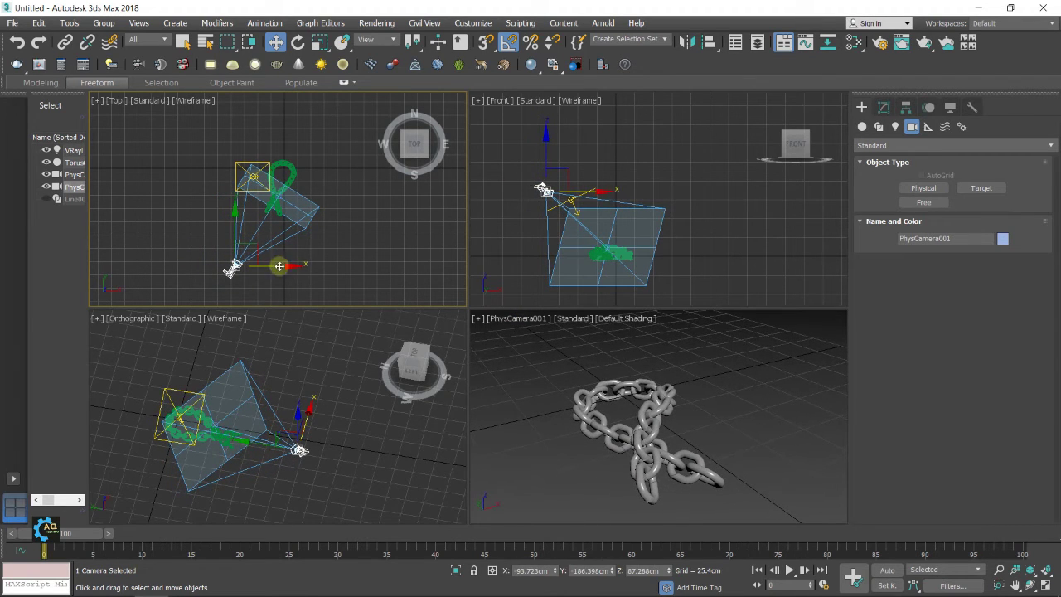
{"action": "left_click", "coordinate": [546, 142]}
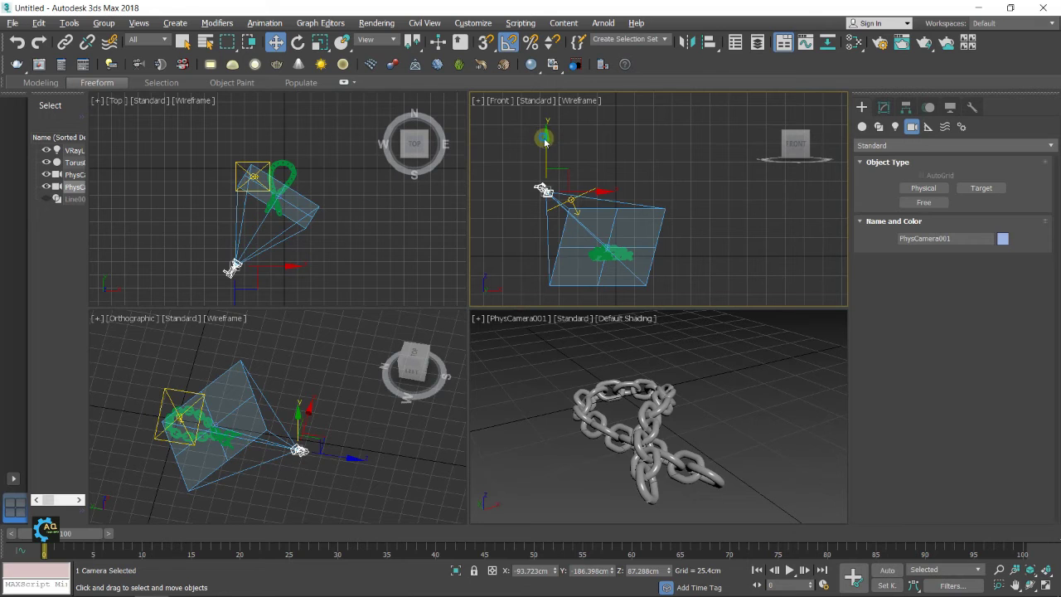
{"action": "left_click_drag", "start_coordinate": [544, 152], "coordinate": [546, 121]}
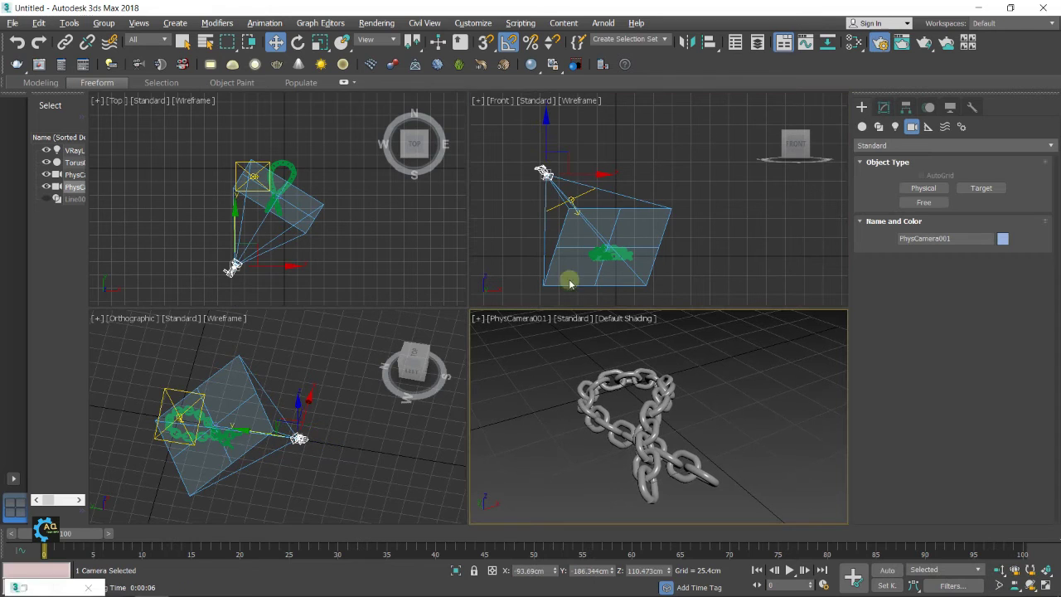
Return the camera viewport to the Perspective view and maximize it.
{"action": "left_click", "coordinate": [528, 398]}
{"action": "left_click", "coordinate": [519, 320]}
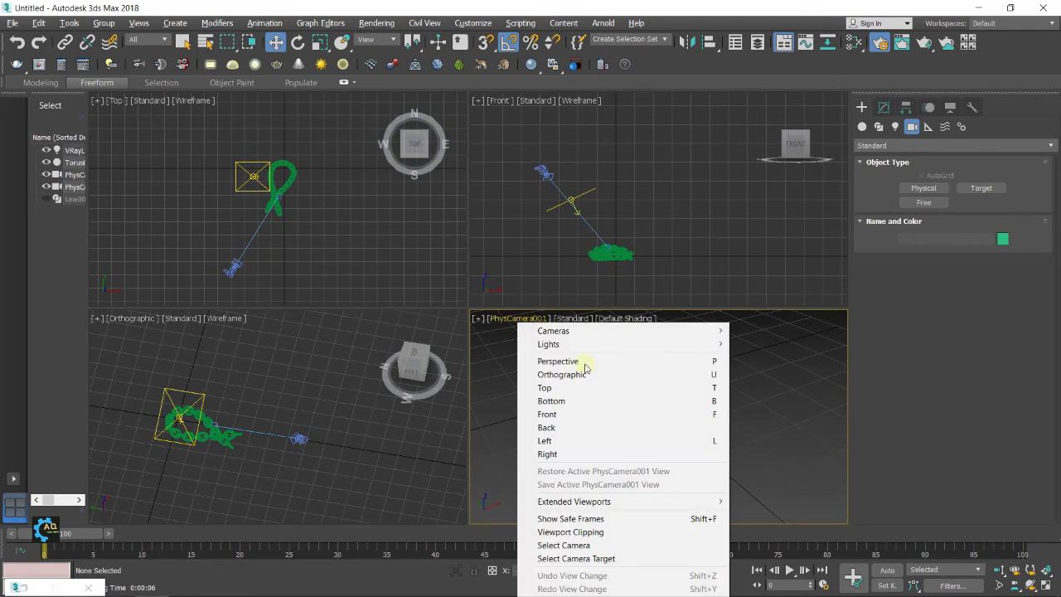
{"action": "left_click", "coordinate": [643, 361]}
{"action": "key", "text": "alt+w"}
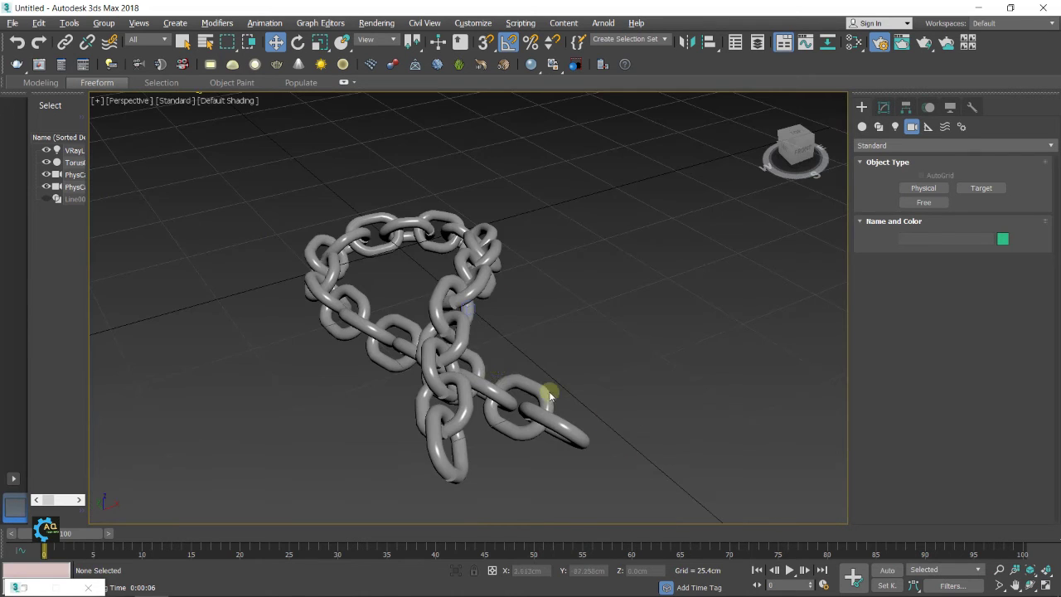
Create a ground plane about 341 cm long and 356 cm wide around the chain.
{"action": "middle_click_drag", "start_coordinate": [549, 396], "coordinate": [538, 351], "text": "alt"}
{"action": "scroll", "coordinate": [538, 350], "scroll_direction": "down", "scroll_amount": 5}
{"action": "middle_click_drag", "start_coordinate": [630, 351], "coordinate": [588, 361], "text": "alt"}
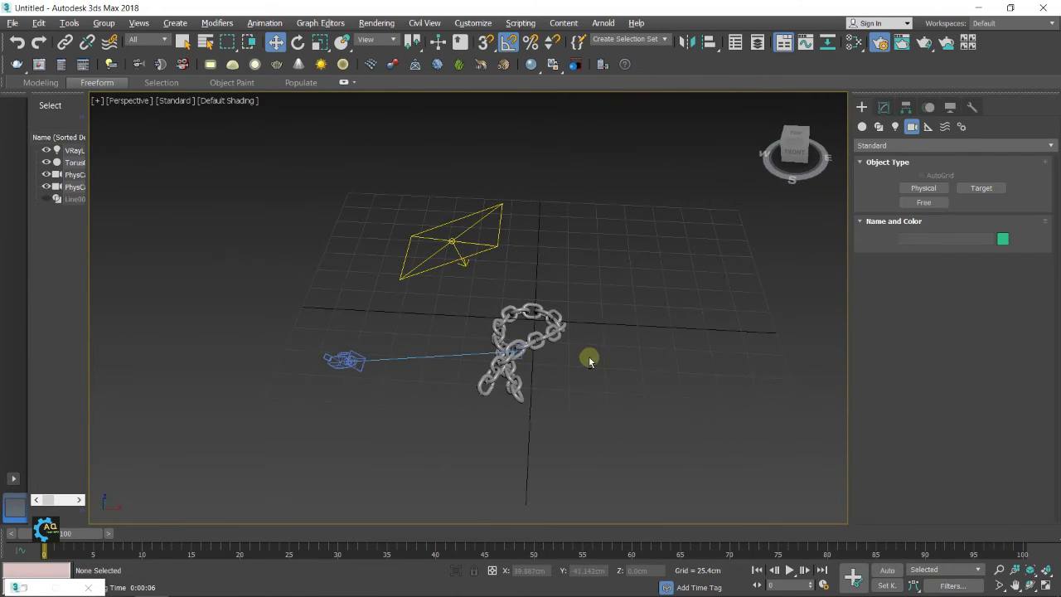
{"action": "middle_click_drag", "start_coordinate": [630, 219], "coordinate": [693, 203], "text": "alt"}
{"action": "left_click", "coordinate": [883, 107]}
{"action": "left_click", "coordinate": [860, 108]}
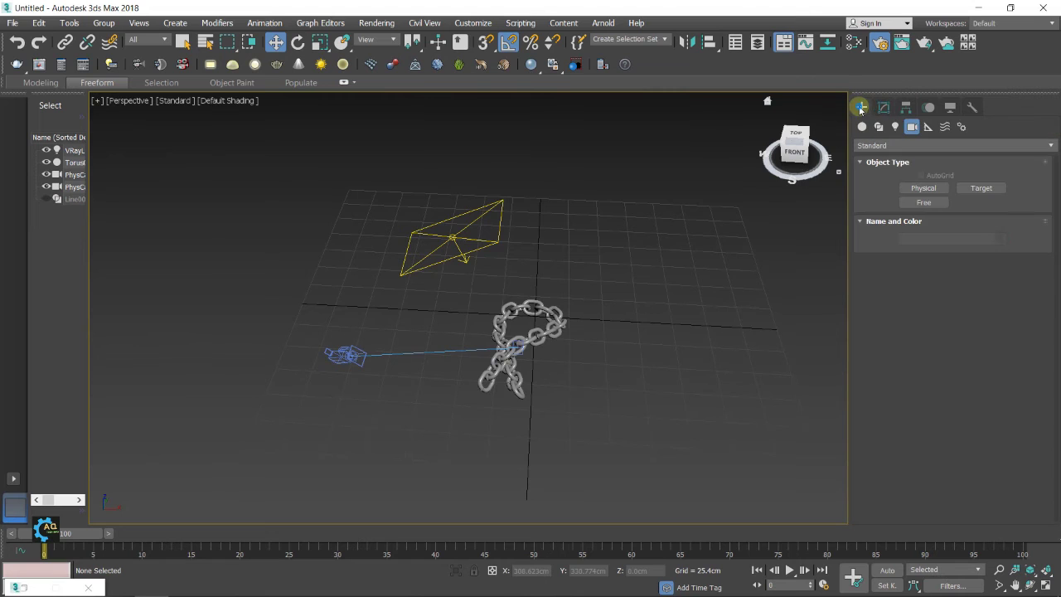
{"action": "middle_click_drag", "start_coordinate": [715, 244], "coordinate": [698, 250]}
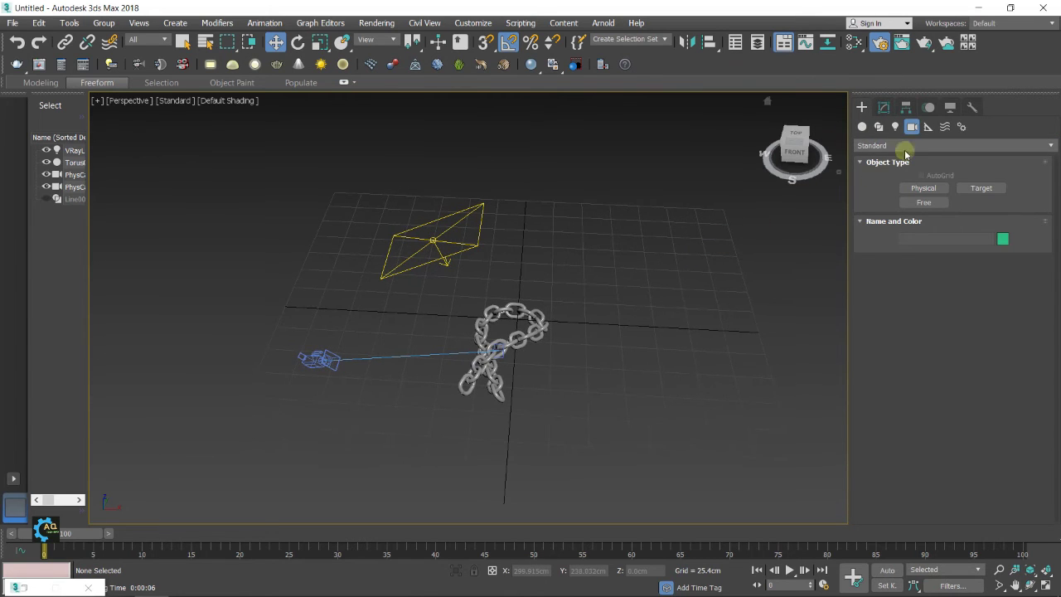
{"action": "left_click", "coordinate": [862, 127]}
{"action": "left_click", "coordinate": [981, 245]}
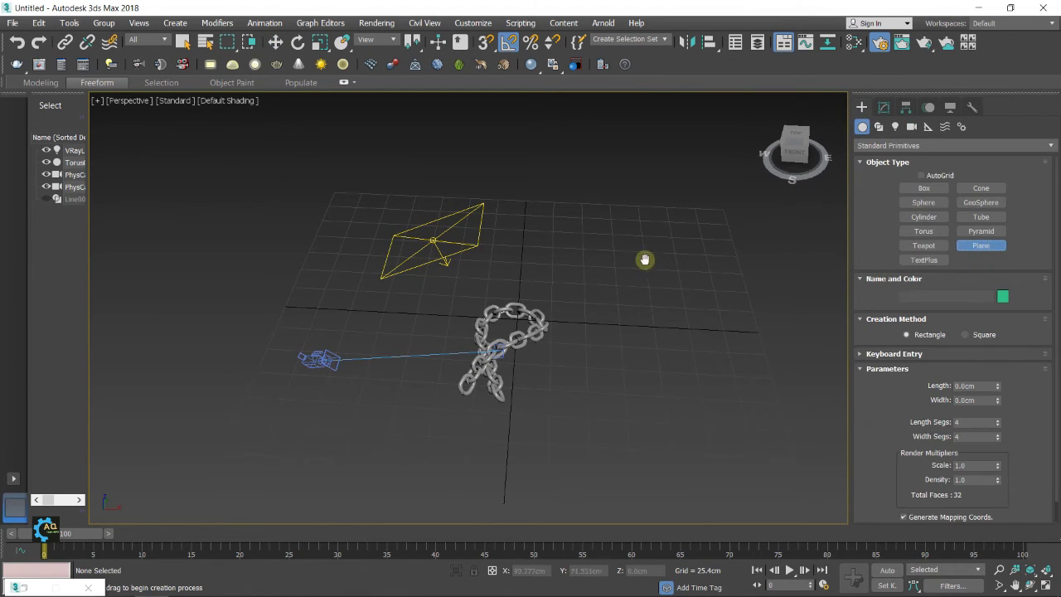
{"action": "middle_click_drag", "start_coordinate": [645, 257], "coordinate": [653, 225]}
{"action": "left_click_drag", "start_coordinate": [344, 170], "coordinate": [817, 466]}
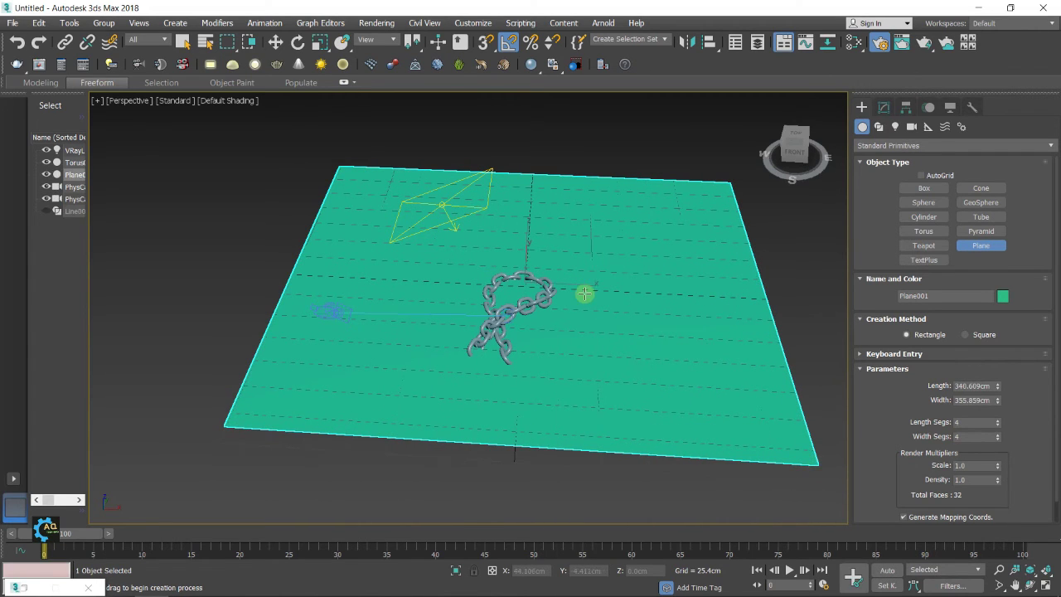
Lower the ground plane beneath the chain to about -8 cm in Z and shift it to about 8 cm in Y.
{"action": "key", "text": "w"}
{"action": "left_click_drag", "start_coordinate": [526, 236], "coordinate": [530, 251]}
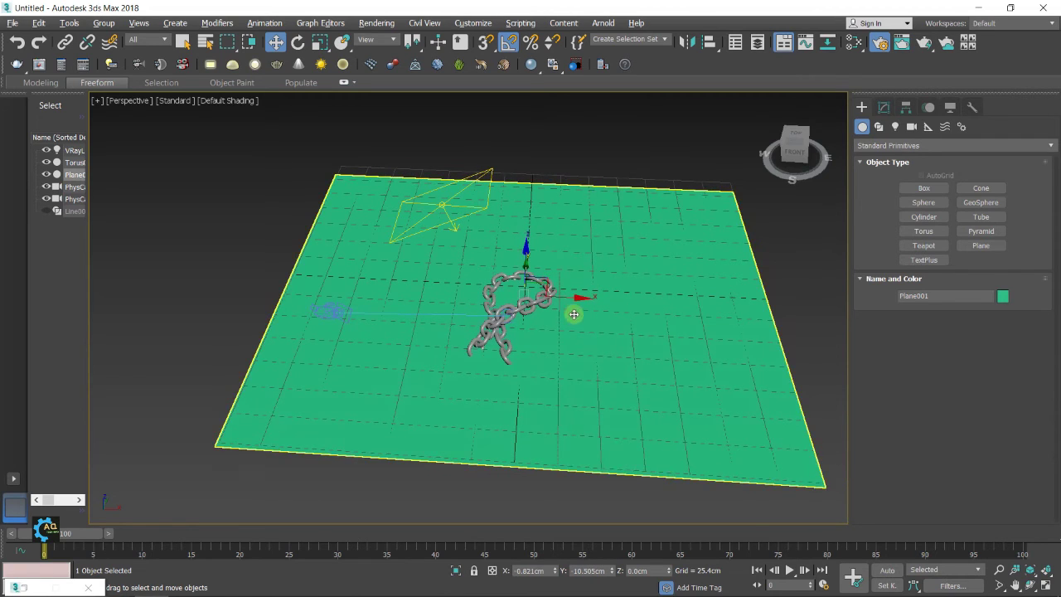
{"action": "middle_click_drag", "start_coordinate": [576, 310], "coordinate": [531, 291], "text": "alt"}
{"action": "scroll", "coordinate": [532, 292], "scroll_direction": "up", "scroll_amount": 8}
{"action": "scroll", "coordinate": [520, 329], "scroll_direction": "down", "scroll_amount": 8}
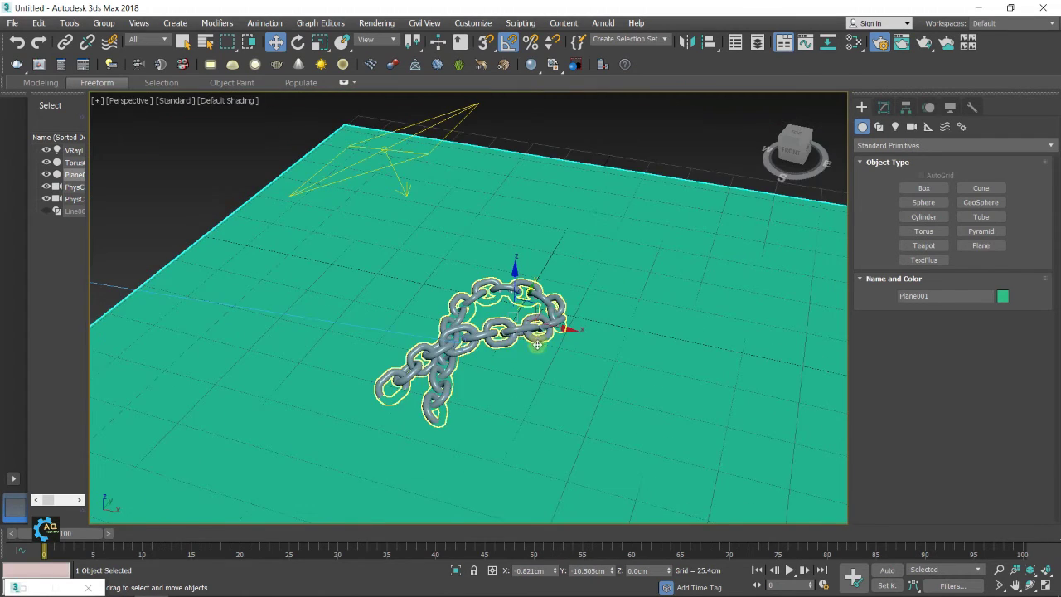
{"action": "middle_click_drag", "start_coordinate": [509, 330], "coordinate": [518, 267], "text": "alt"}
{"action": "left_click_drag", "start_coordinate": [515, 267], "coordinate": [521, 284]}
{"action": "middle_click_drag", "start_coordinate": [503, 311], "coordinate": [623, 339], "text": "alt"}
{"action": "left_click_drag", "start_coordinate": [565, 325], "coordinate": [605, 315]}
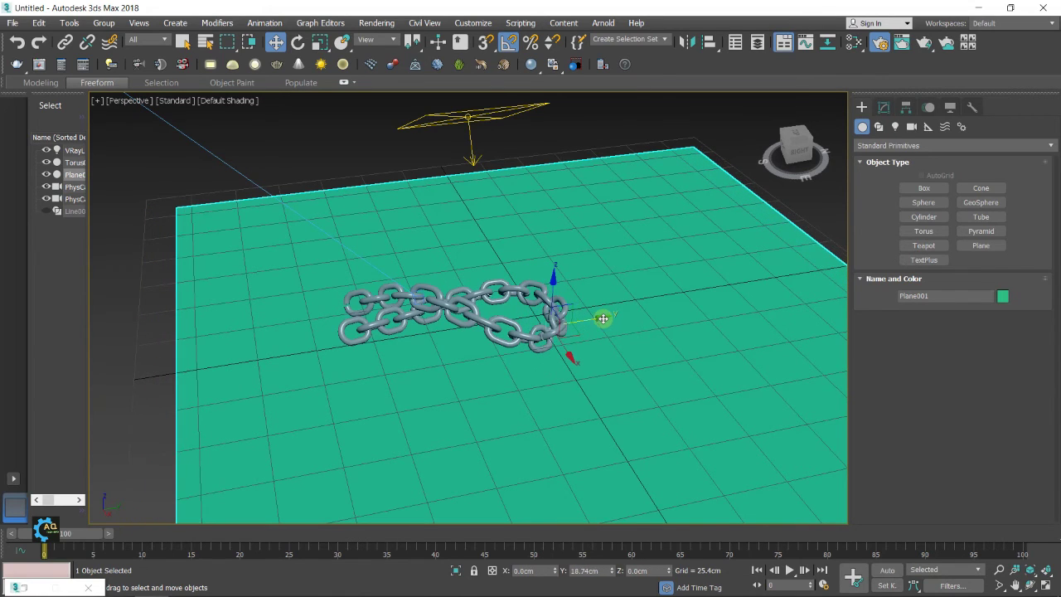
{"action": "middle_click_drag", "start_coordinate": [478, 374], "coordinate": [606, 357], "text": "alt"}
Switch the maximized viewport to the PhysCamera001 view.
{"action": "left_click", "coordinate": [141, 107]}
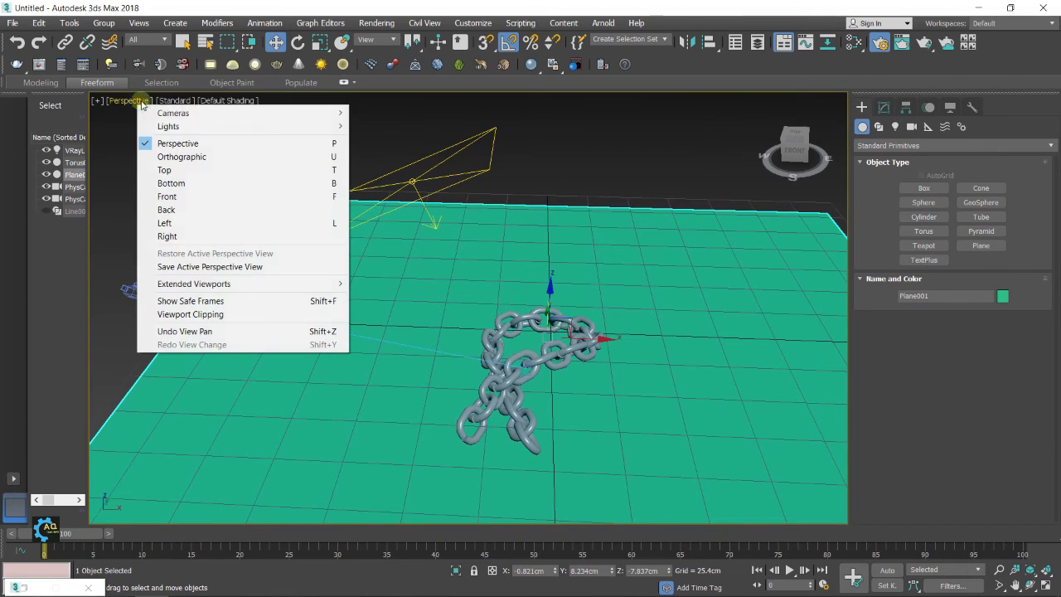
{"action": "mouse_move", "coordinate": [331, 113]}
{"action": "left_click", "coordinate": [369, 113]}
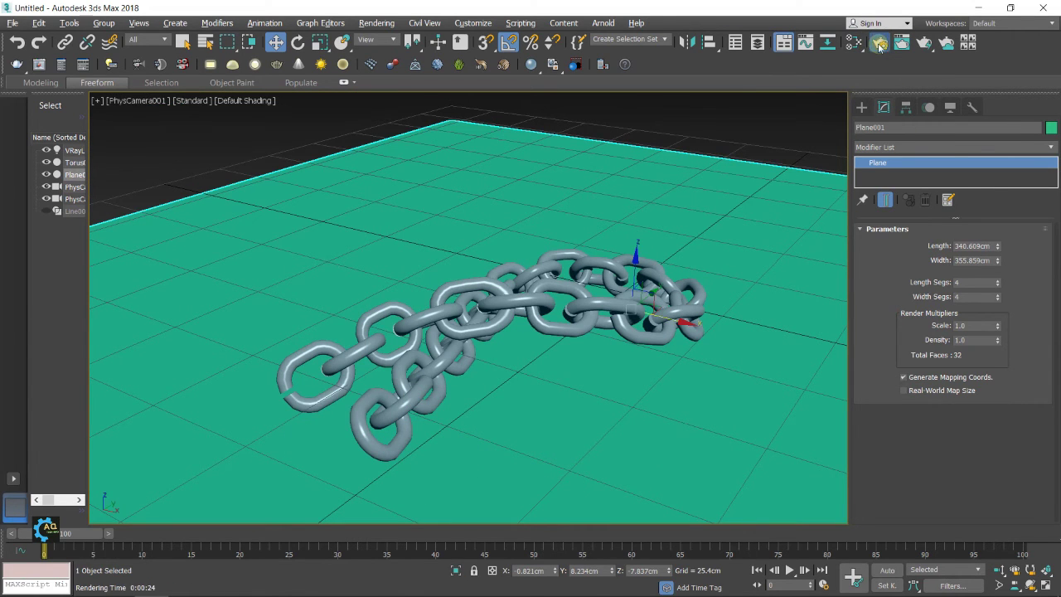
Open the render setup, review the common output settings and keep the image sampler type on Bucket.
{"action": "key", "text": "F10"}
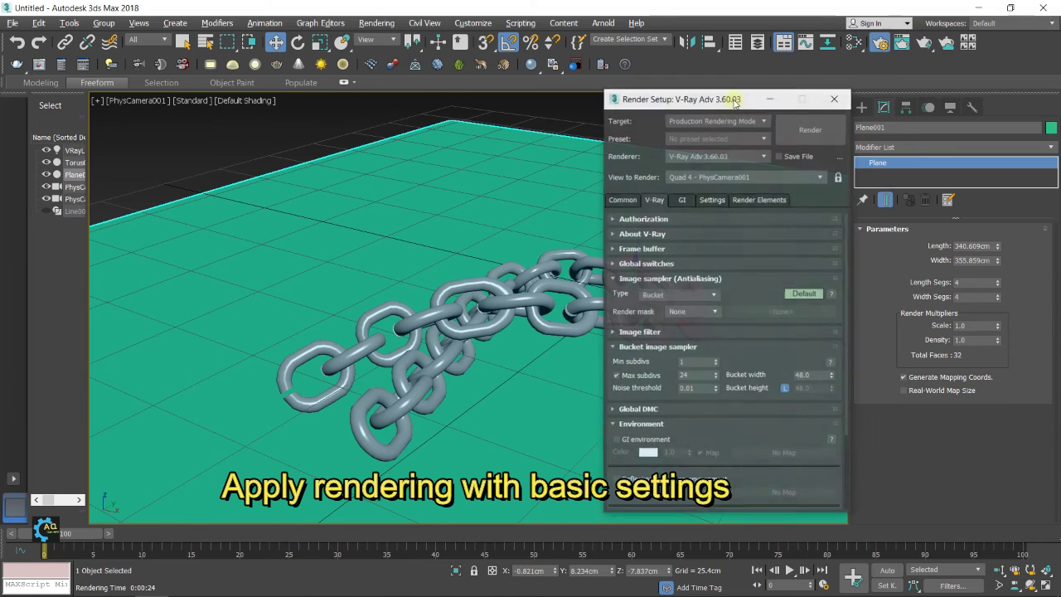
{"action": "left_click", "coordinate": [623, 199]}
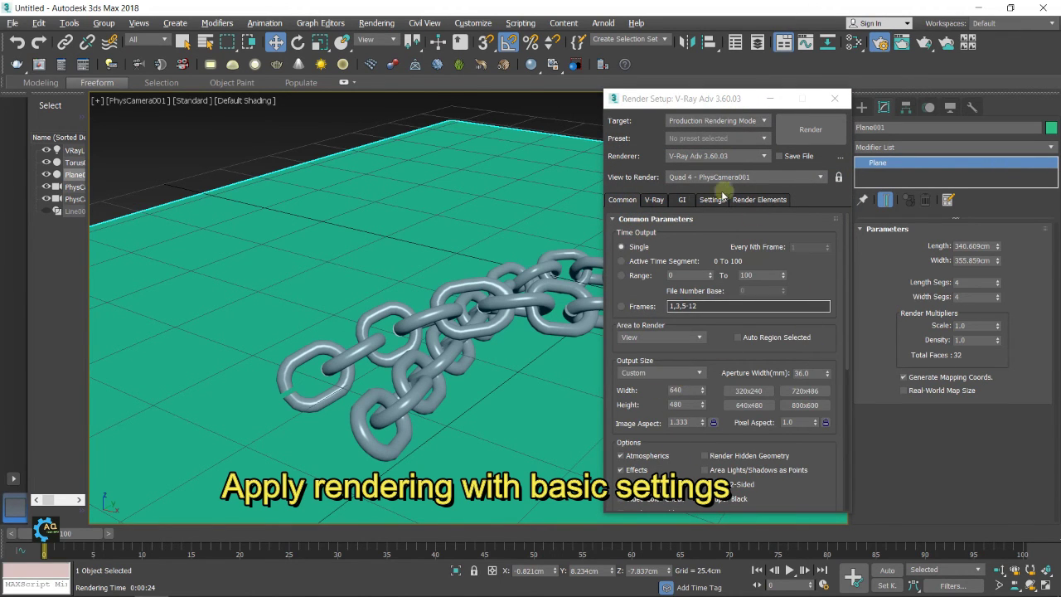
{"action": "left_click", "coordinate": [654, 199]}
{"action": "left_click", "coordinate": [680, 295]}
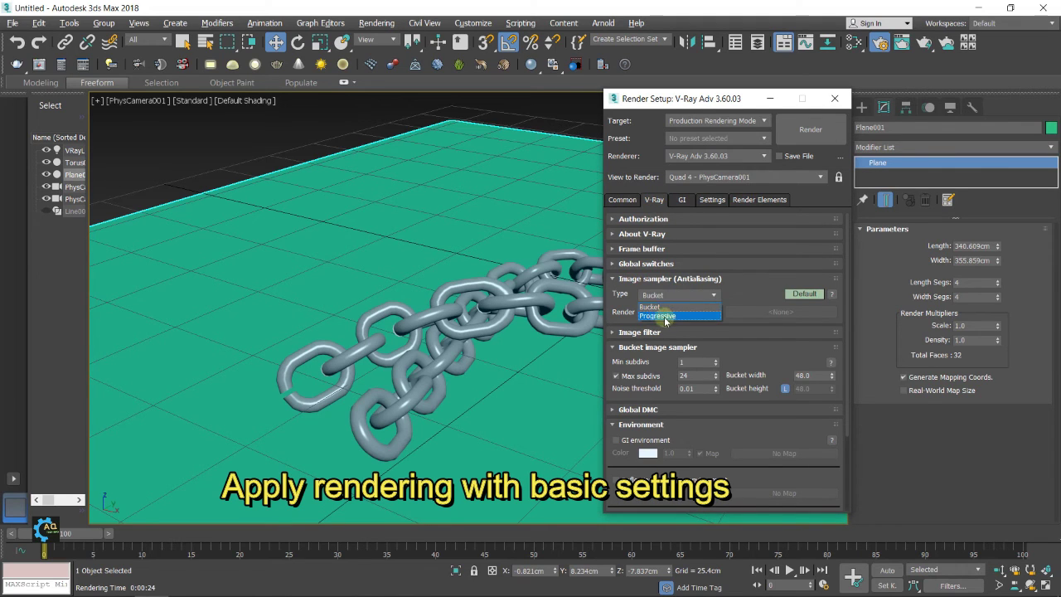
{"action": "left_click", "coordinate": [714, 296]}
Use Brute force as the primary global illumination engine and Light cache as the secondary engine.
{"action": "left_click", "coordinate": [682, 199]}
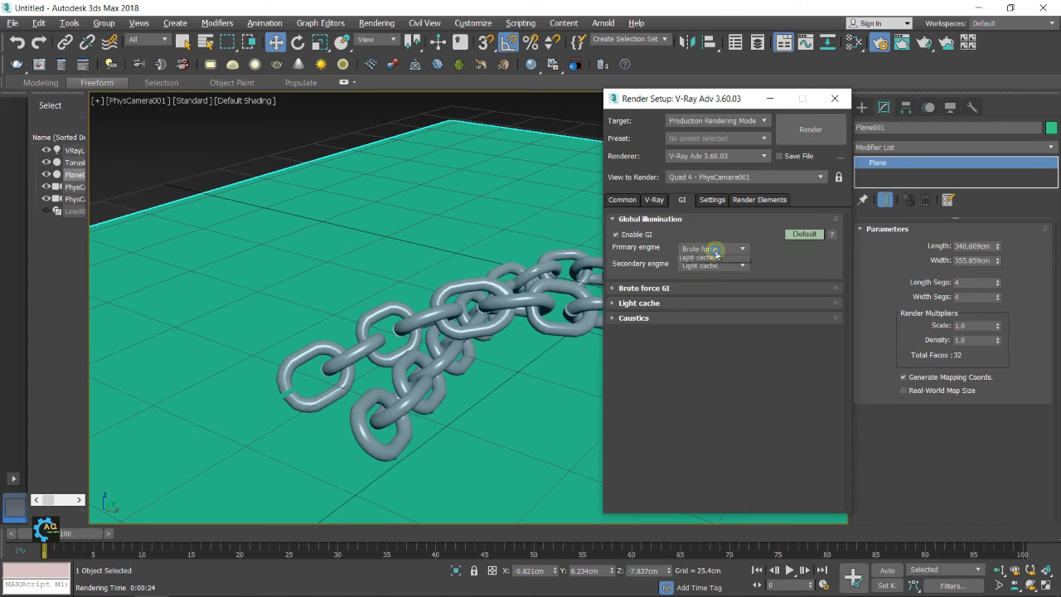
{"action": "left_click", "coordinate": [709, 249]}
{"action": "left_click", "coordinate": [707, 278]}
{"action": "left_click", "coordinate": [721, 266]}
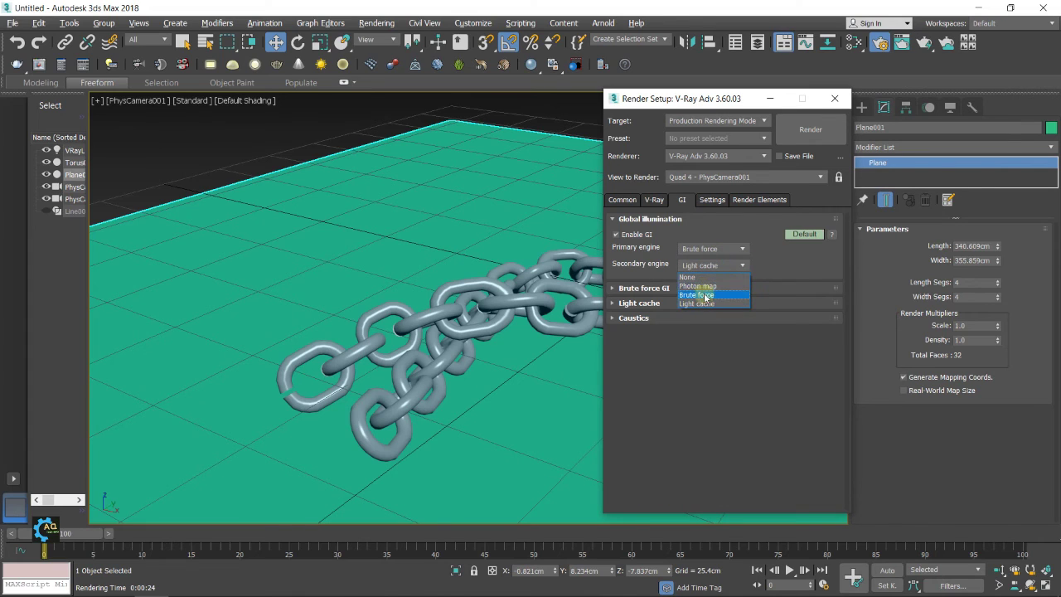
{"action": "left_click", "coordinate": [713, 303]}
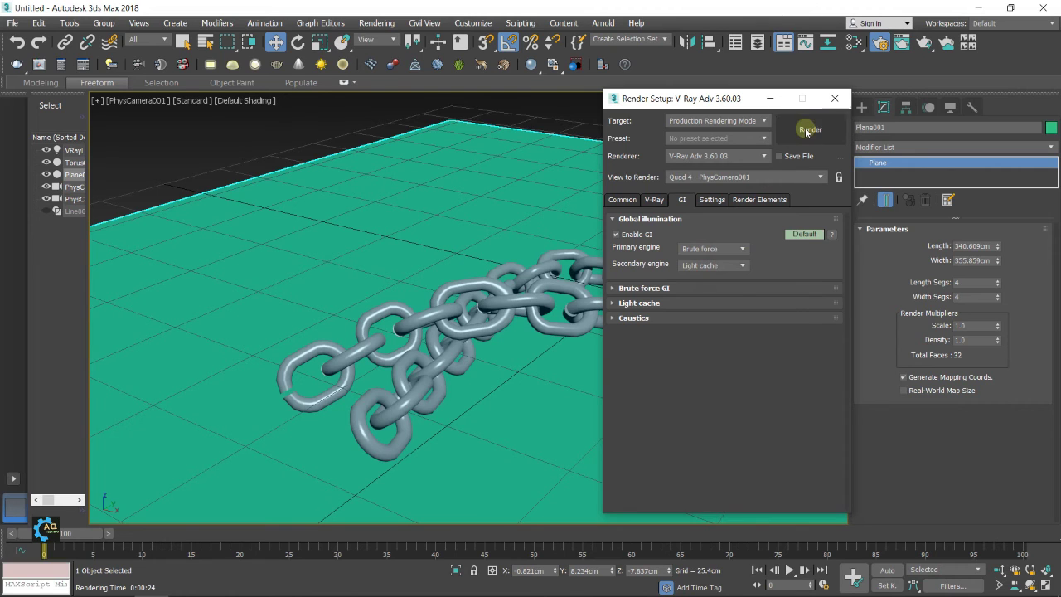
Minimize the render setup and set the VRayLight's multiplier to 1800.
{"action": "left_click_drag", "start_coordinate": [742, 99], "coordinate": [719, 108]}
{"action": "left_click", "coordinate": [743, 106]}
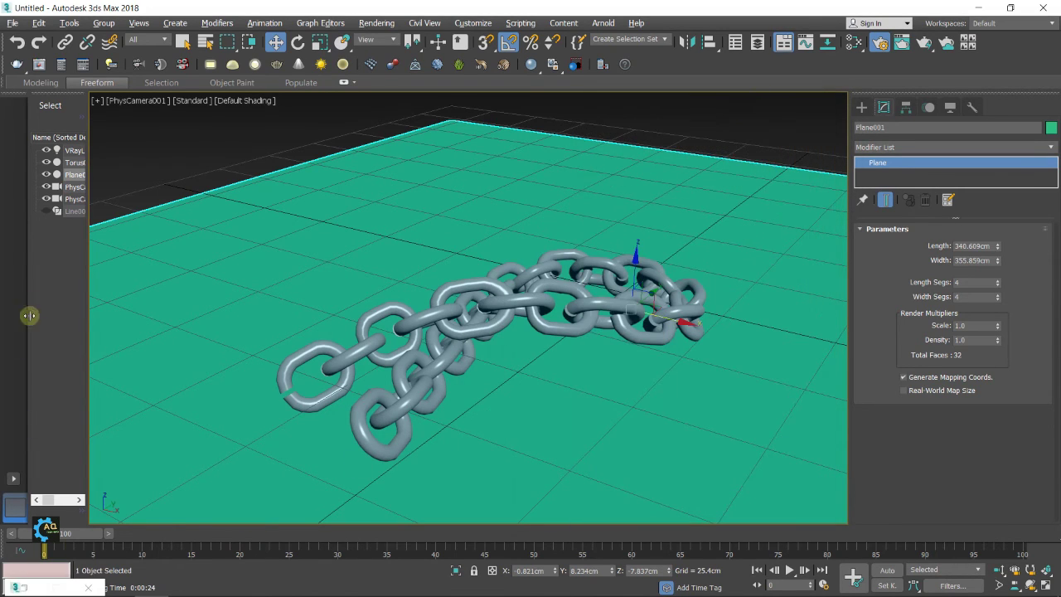
{"action": "left_click", "coordinate": [74, 151]}
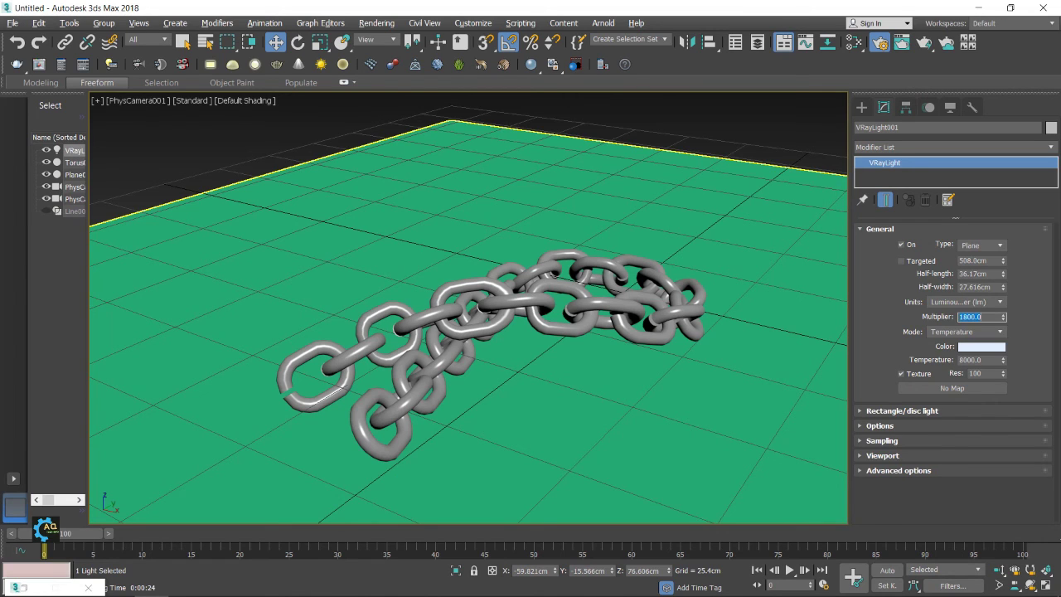
{"action": "key", "text": "Return"}
Restore the render setup and render the PhysCamera001 view with V-Ray.
{"action": "left_click", "coordinate": [23, 588]}
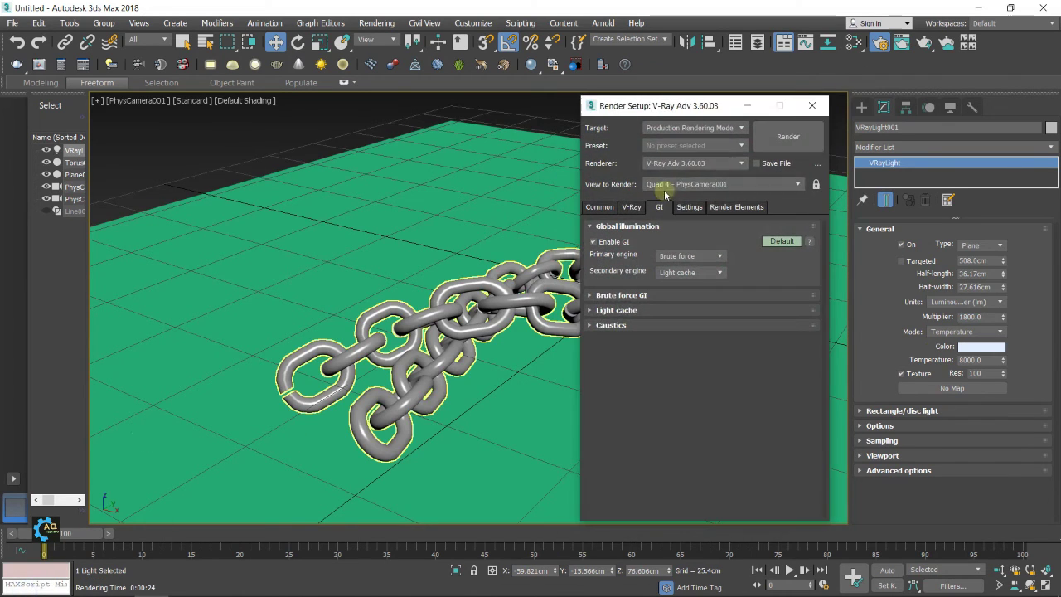
{"action": "left_click", "coordinate": [783, 137]}
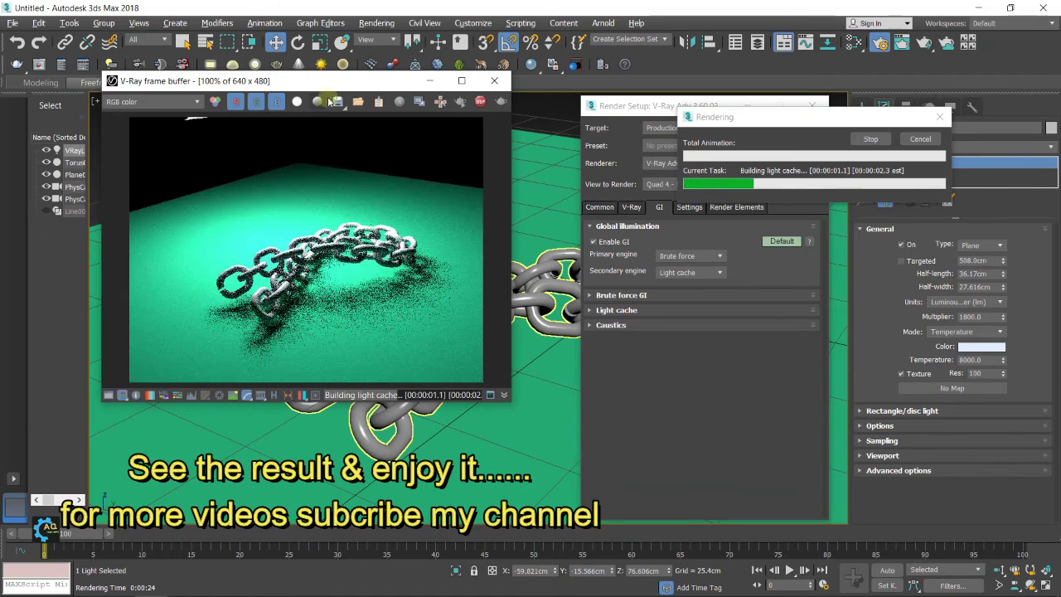
Enlarge and reposition the V-Ray frame buffer window, and examine the chain's render for its lighting and shadows on the ground plane.
{"action": "left_click_drag", "start_coordinate": [336, 83], "coordinate": [292, 84]}
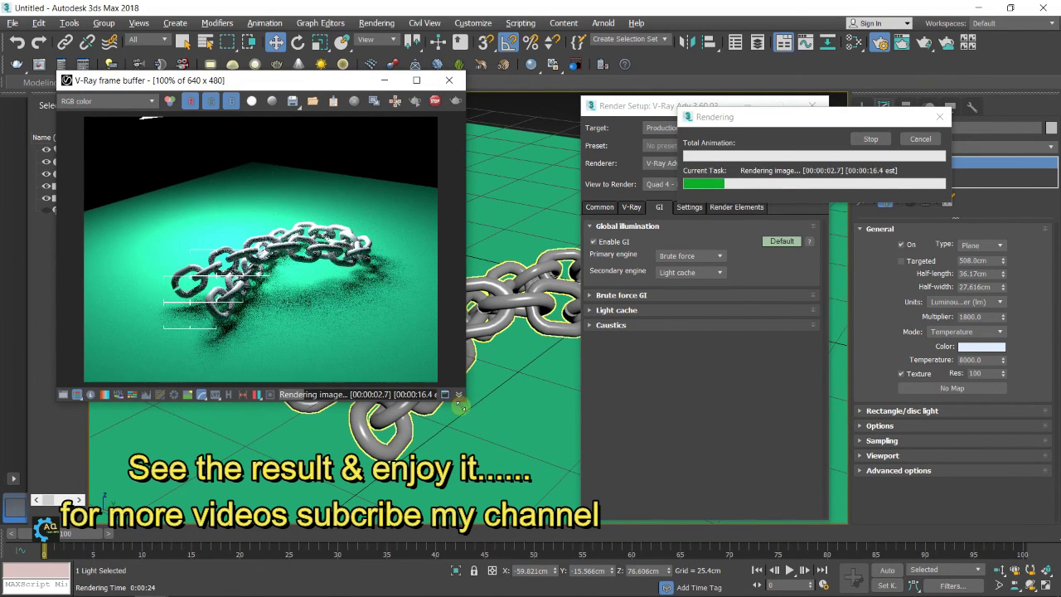
{"action": "left_click_drag", "start_coordinate": [467, 403], "coordinate": [603, 501]}
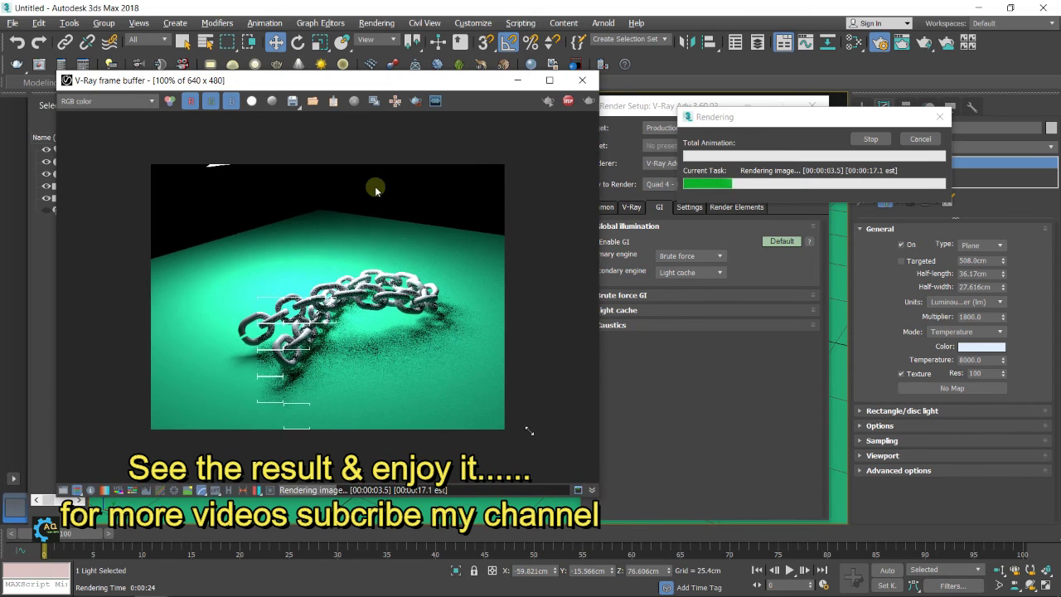
{"action": "left_click_drag", "start_coordinate": [347, 90], "coordinate": [290, 26]}
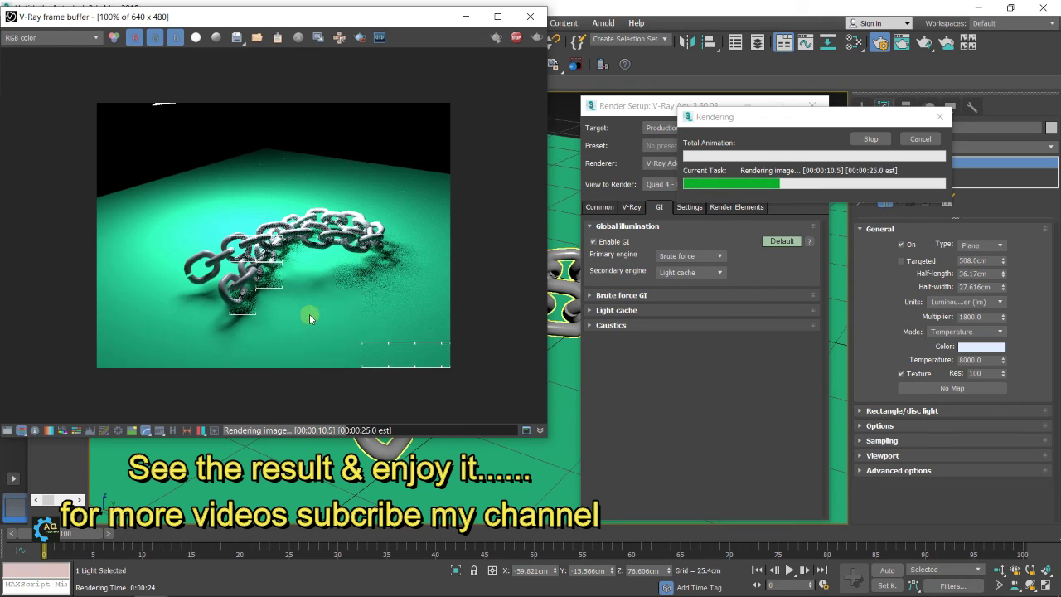
{"action": "scroll", "coordinate": [223, 264], "scroll_direction": "up", "scroll_amount": 1}
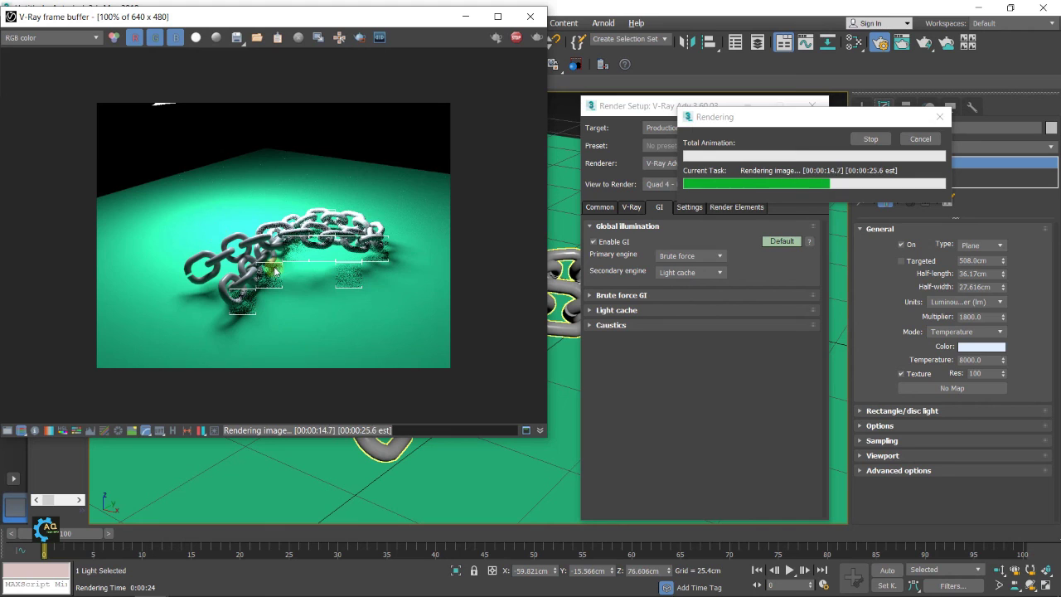
{"action": "left_click_drag", "start_coordinate": [306, 28], "coordinate": [357, 56]}
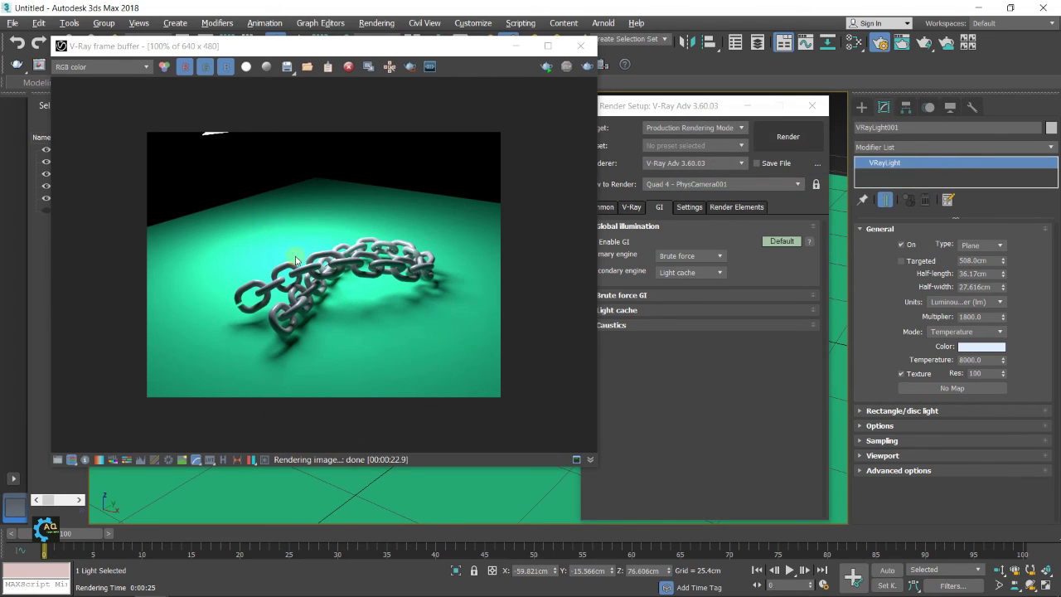
{"action": "scroll", "coordinate": [300, 290], "scroll_direction": "down", "scroll_amount": 2}
{"action": "scroll", "coordinate": [301, 290], "scroll_direction": "up", "scroll_amount": 2}
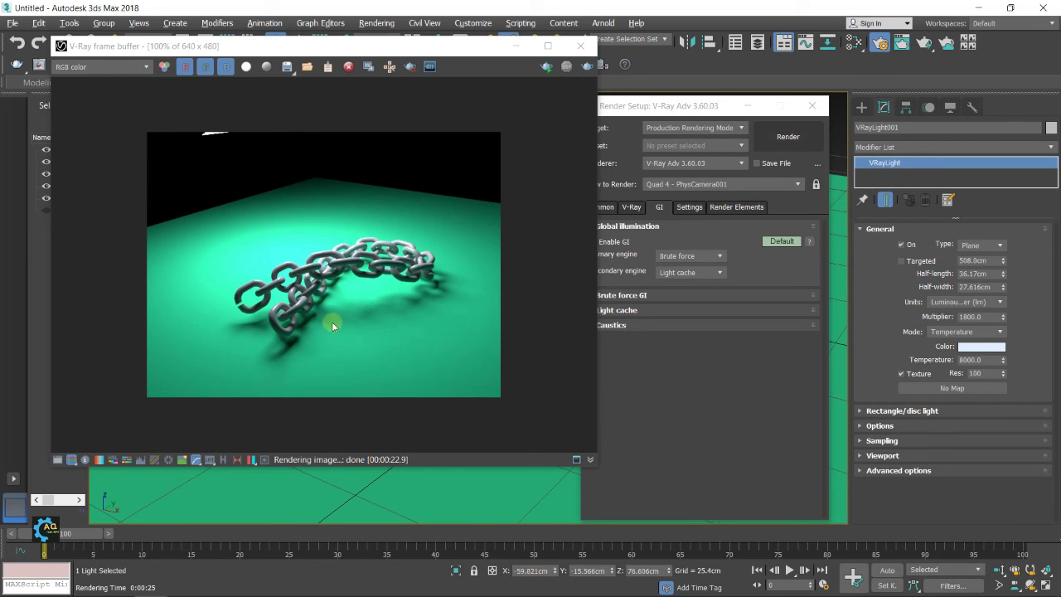